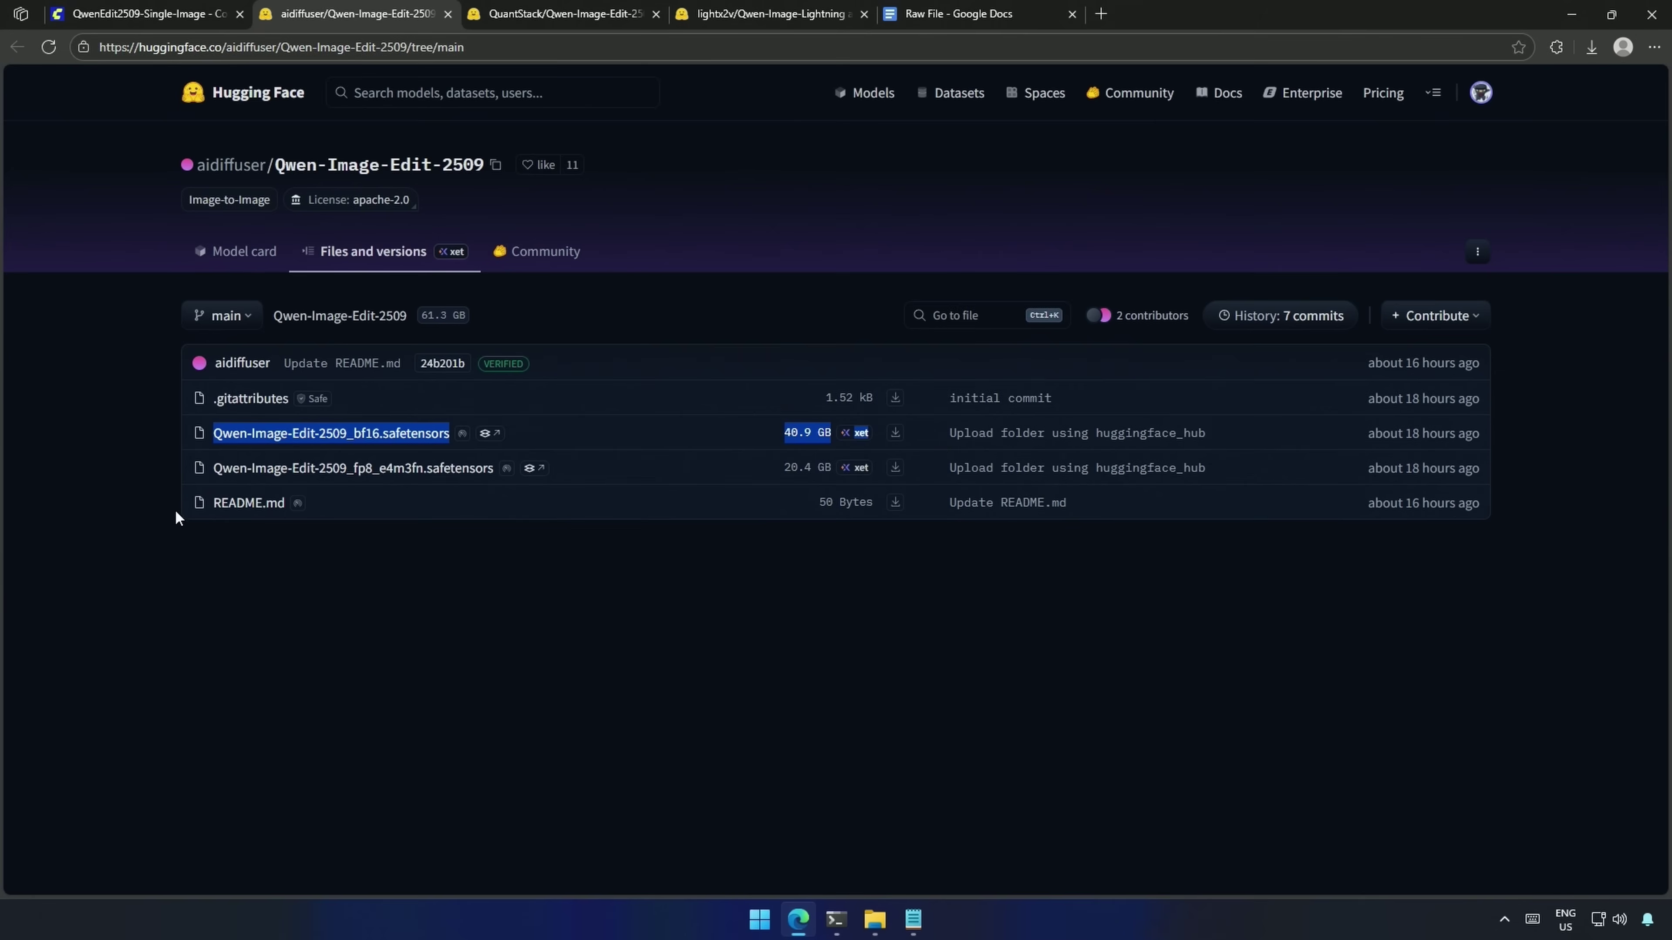
Step: Highlight the fp8 Qwen-Image-Edit-2509 safetensors row and its 20.4 GB size
left_click(158, 474)
left_click_drag(158, 475, 921, 459)
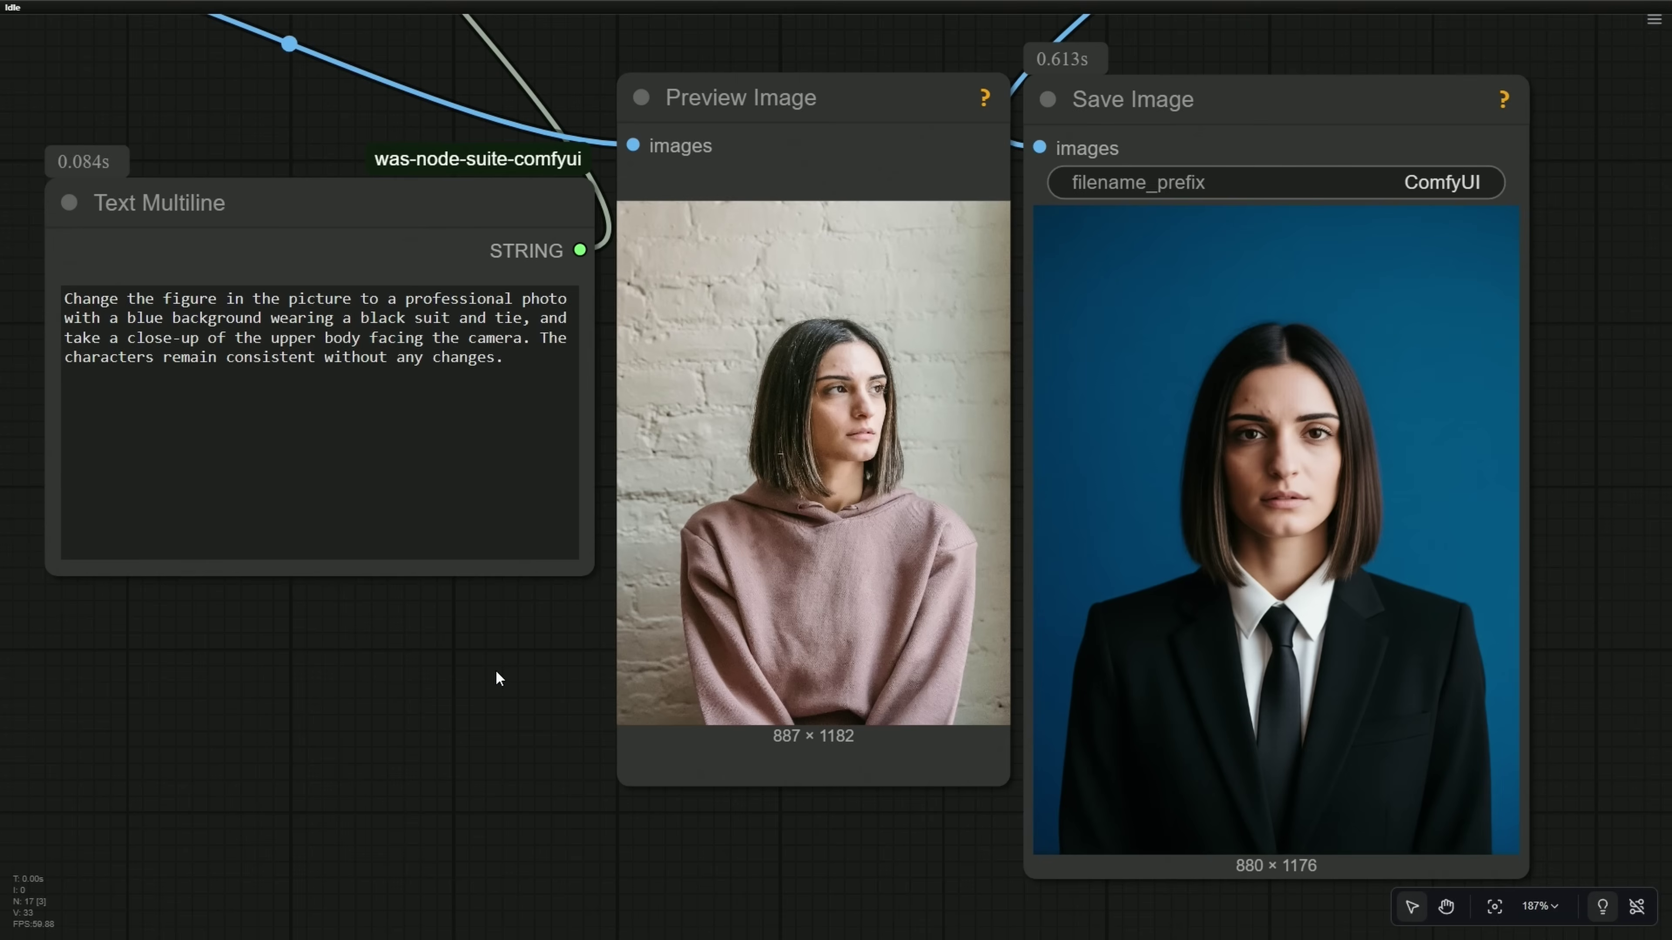
key("alt+Tab")
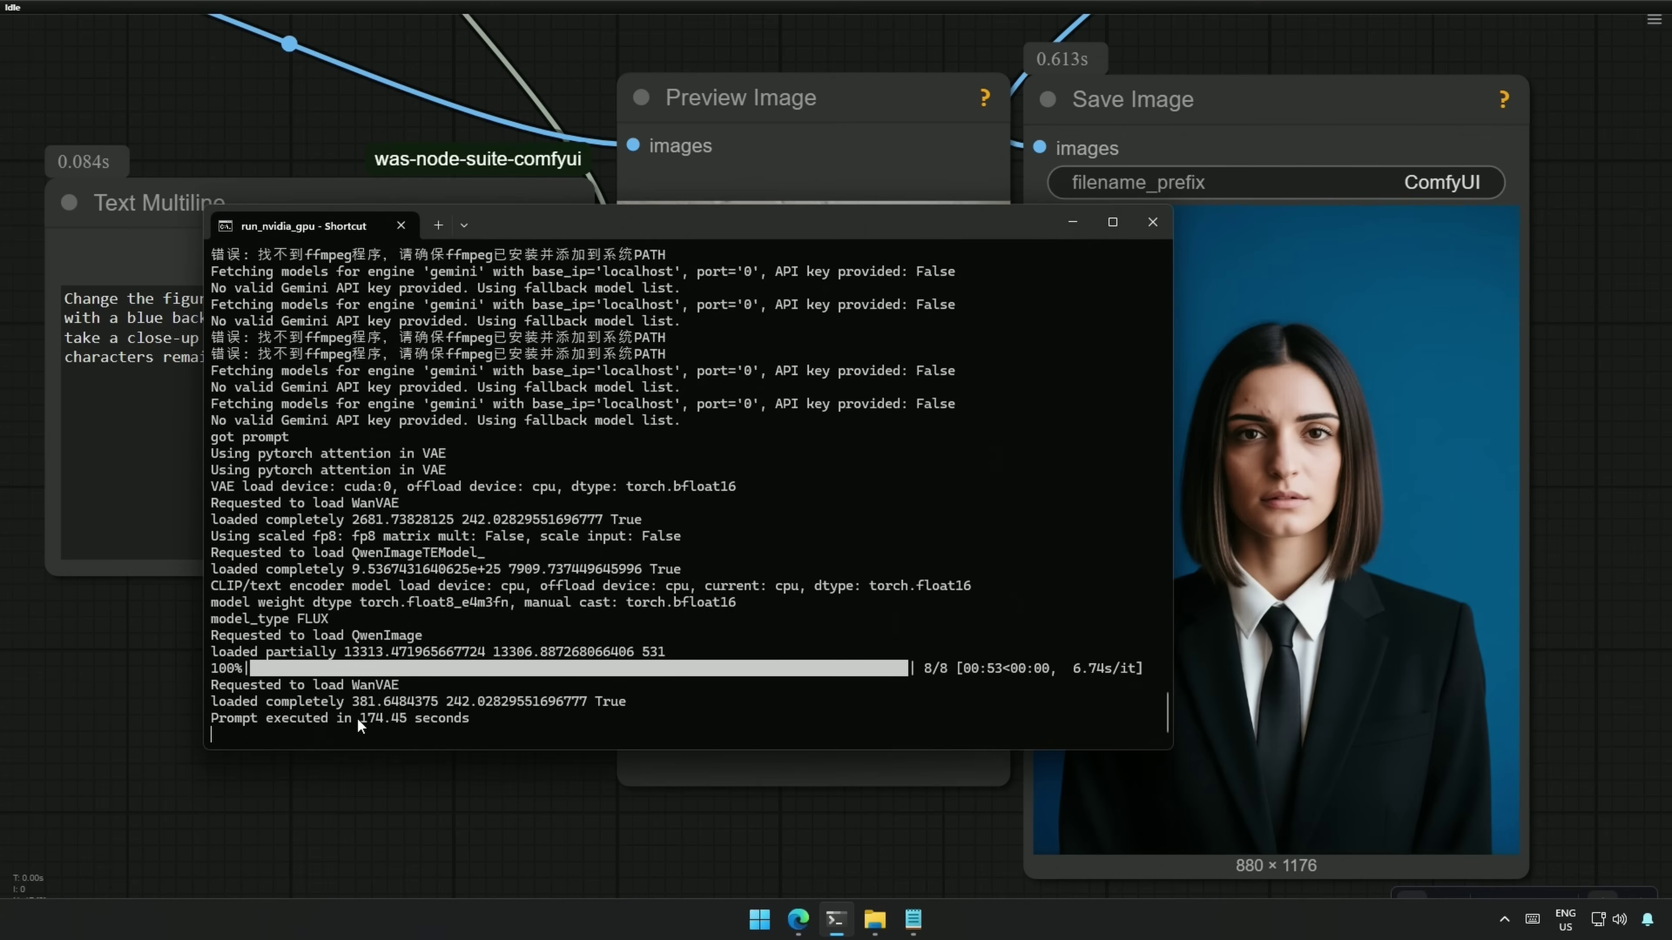
left_click_drag(358, 718, 417, 716)
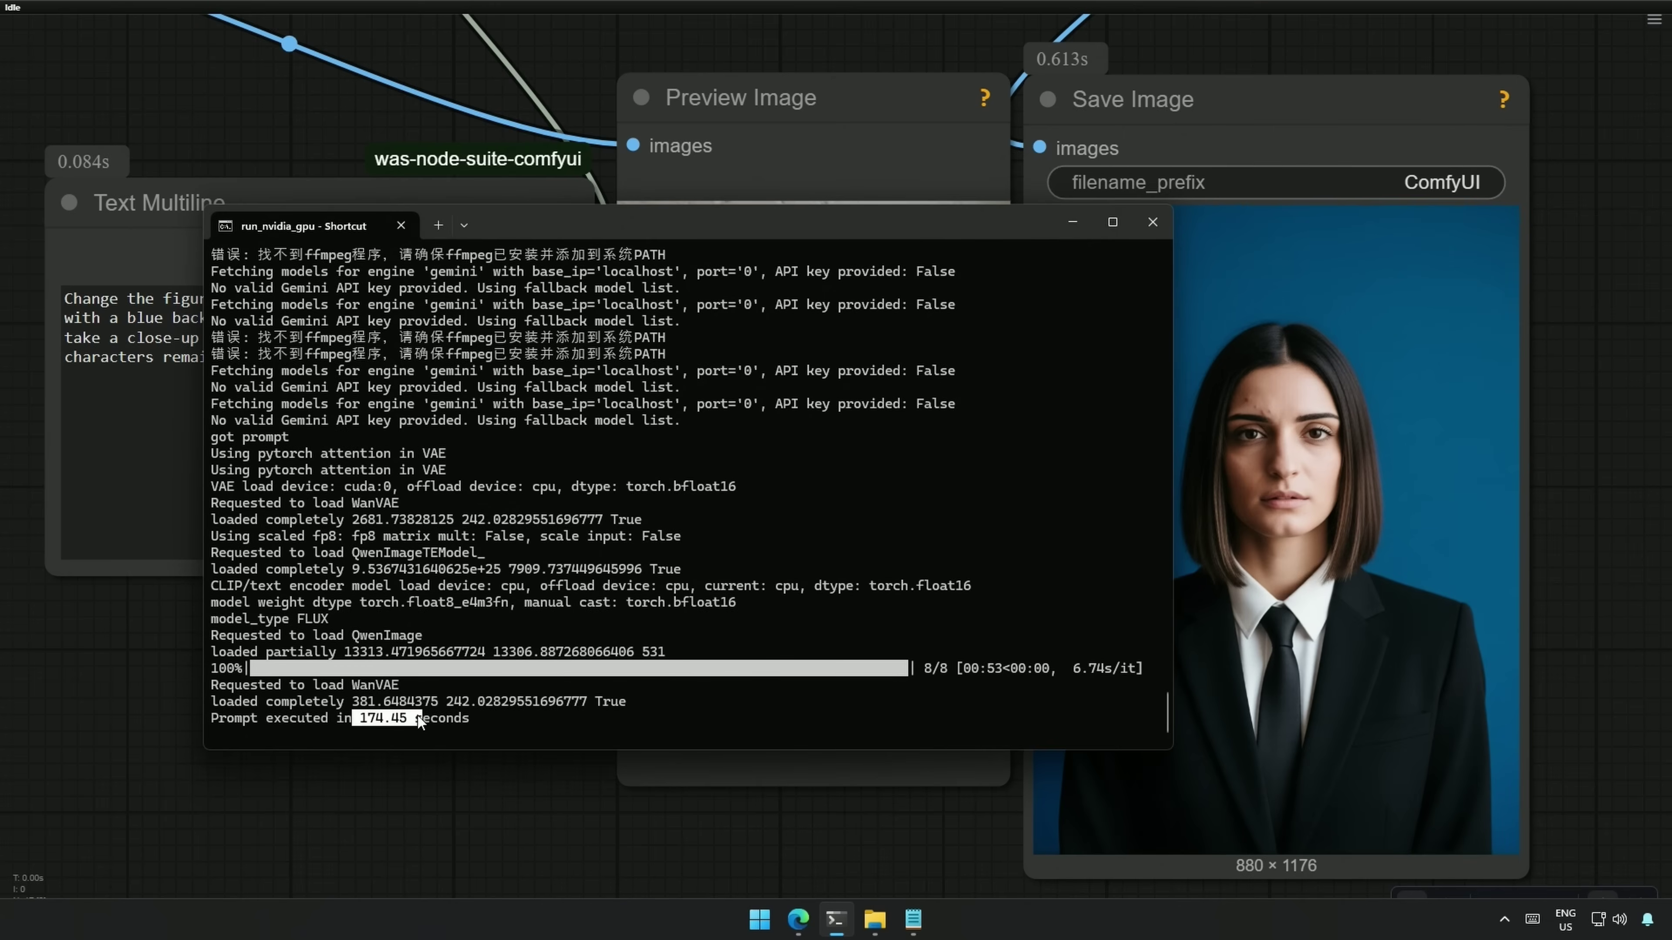
left_click(482, 718)
left_click(1072, 222)
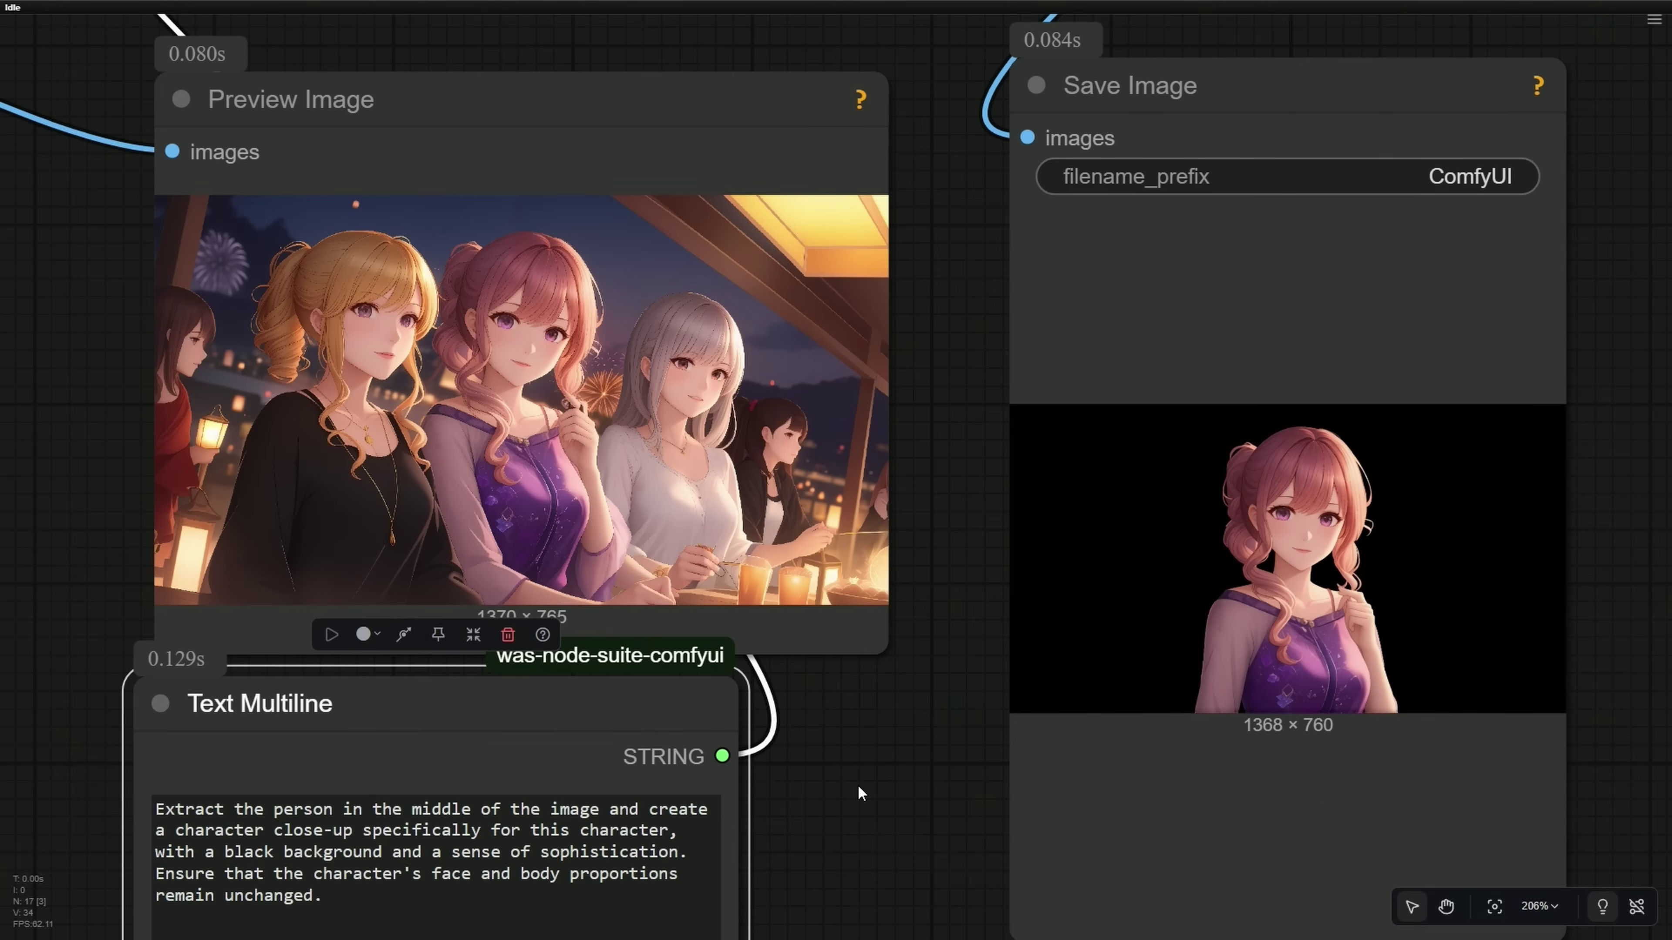
Step: Zoom out from the anime close-up result to reveal the encoder nodes
scroll(860, 793, "down", 4)
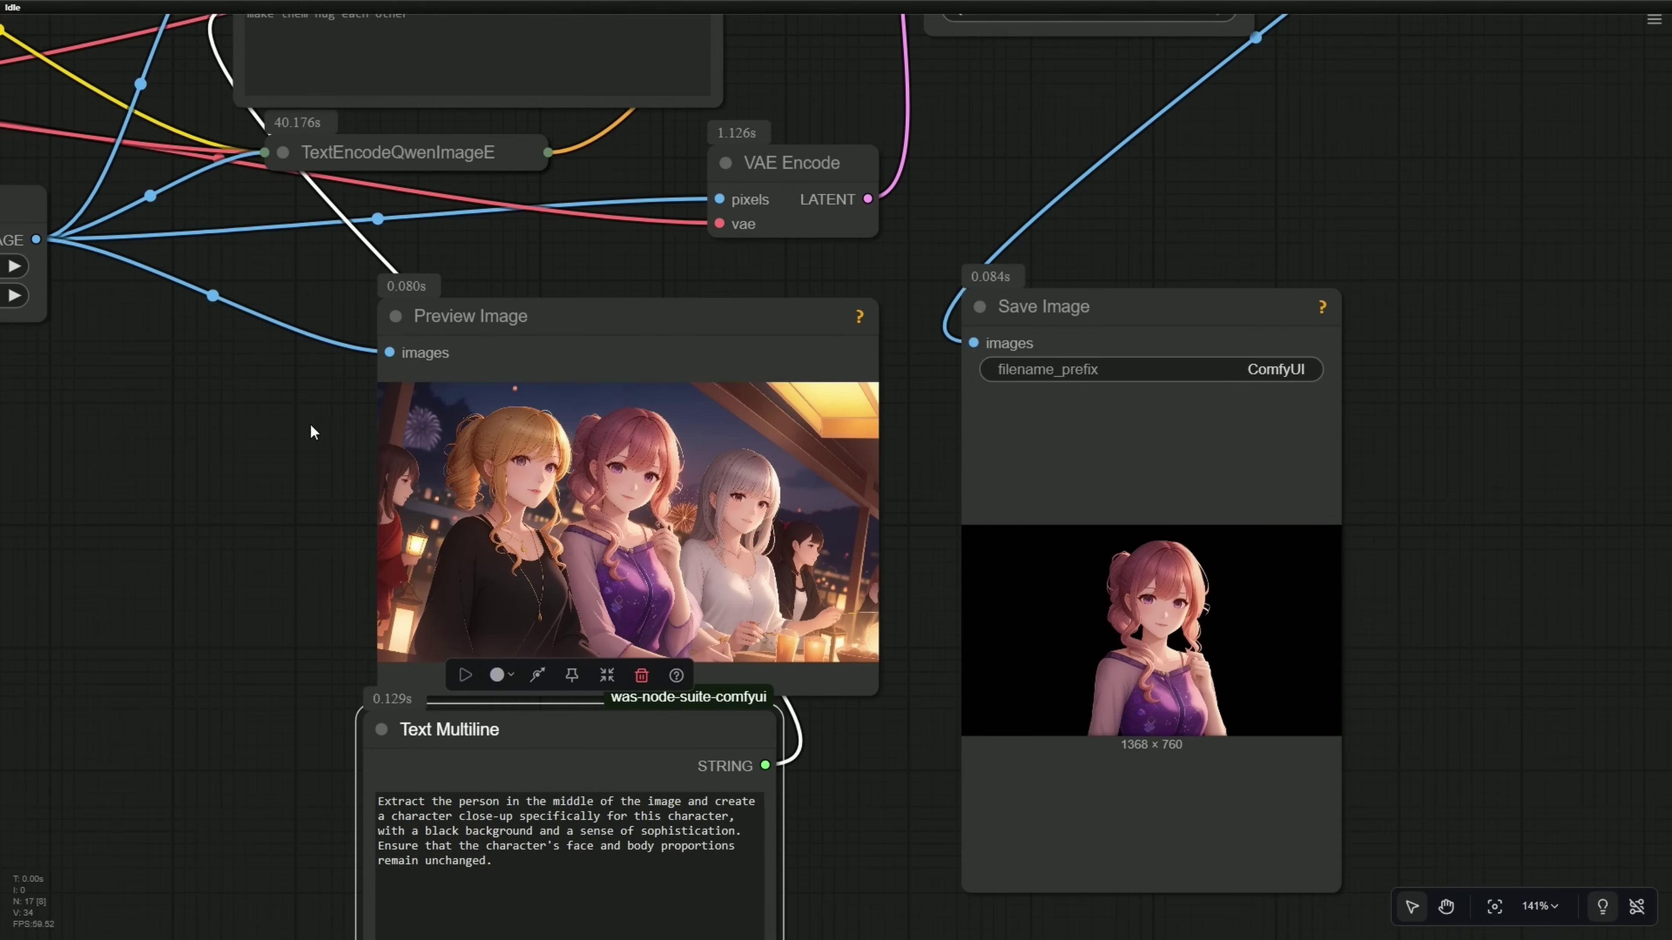
Step: Replace VAE Encode with a 1024×1024 EmptySD3LatentImage on KSampler's latent_image, then run
left_click_drag(314, 431, 550, 740)
scroll(548, 724, "down", 2)
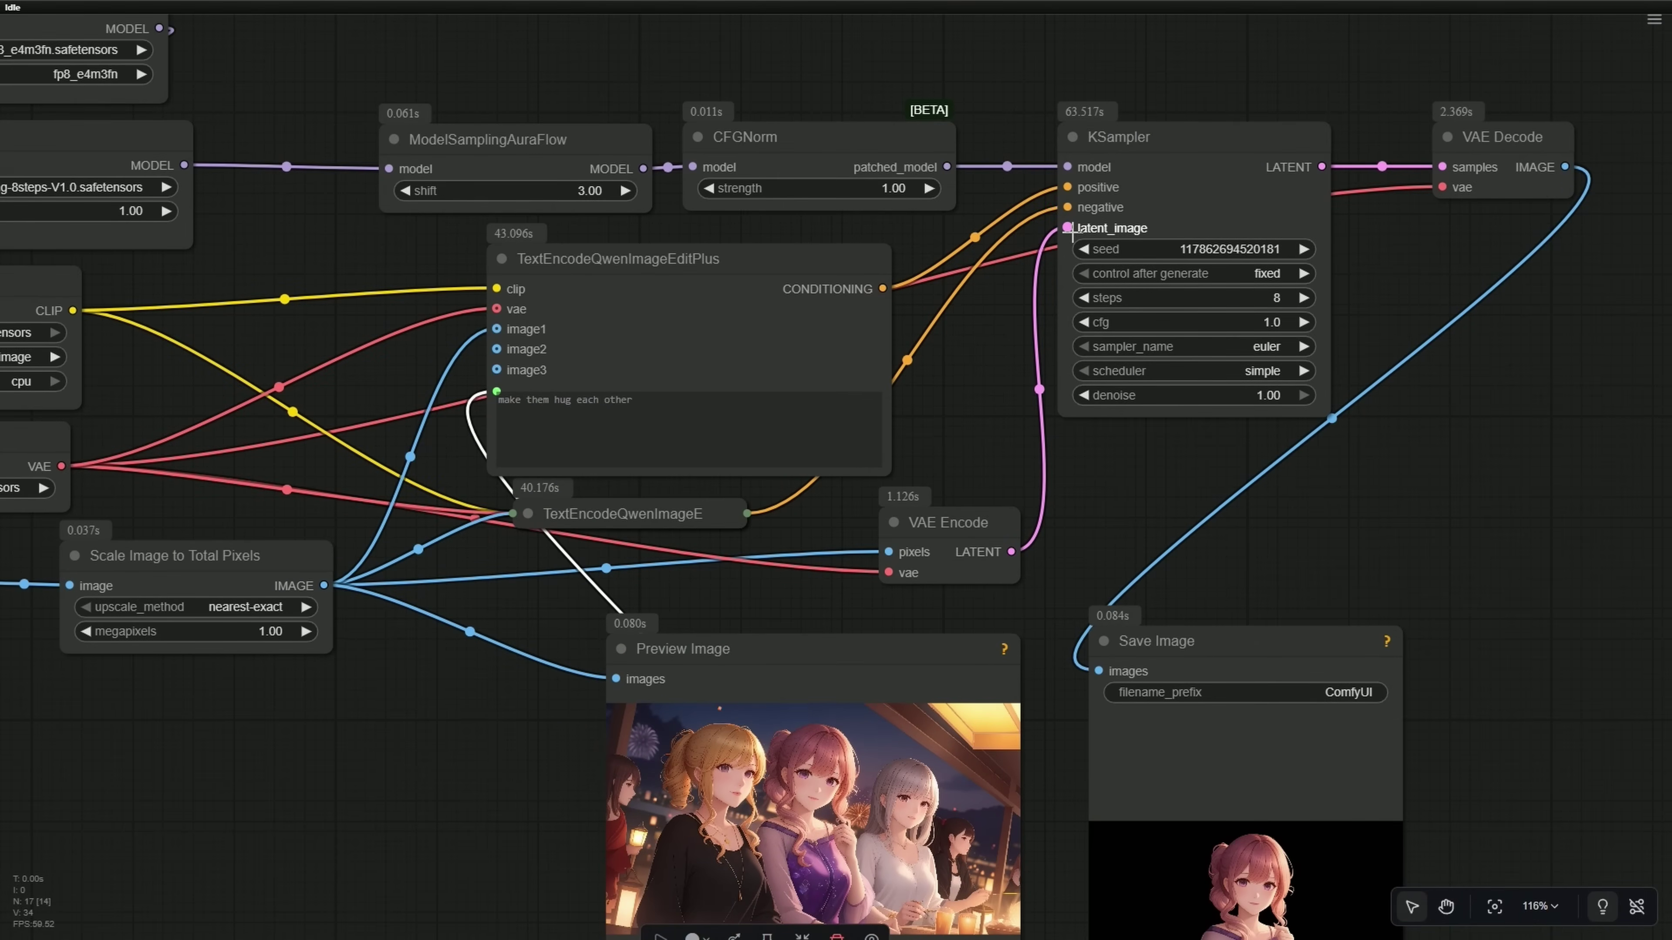
left_click(960, 520)
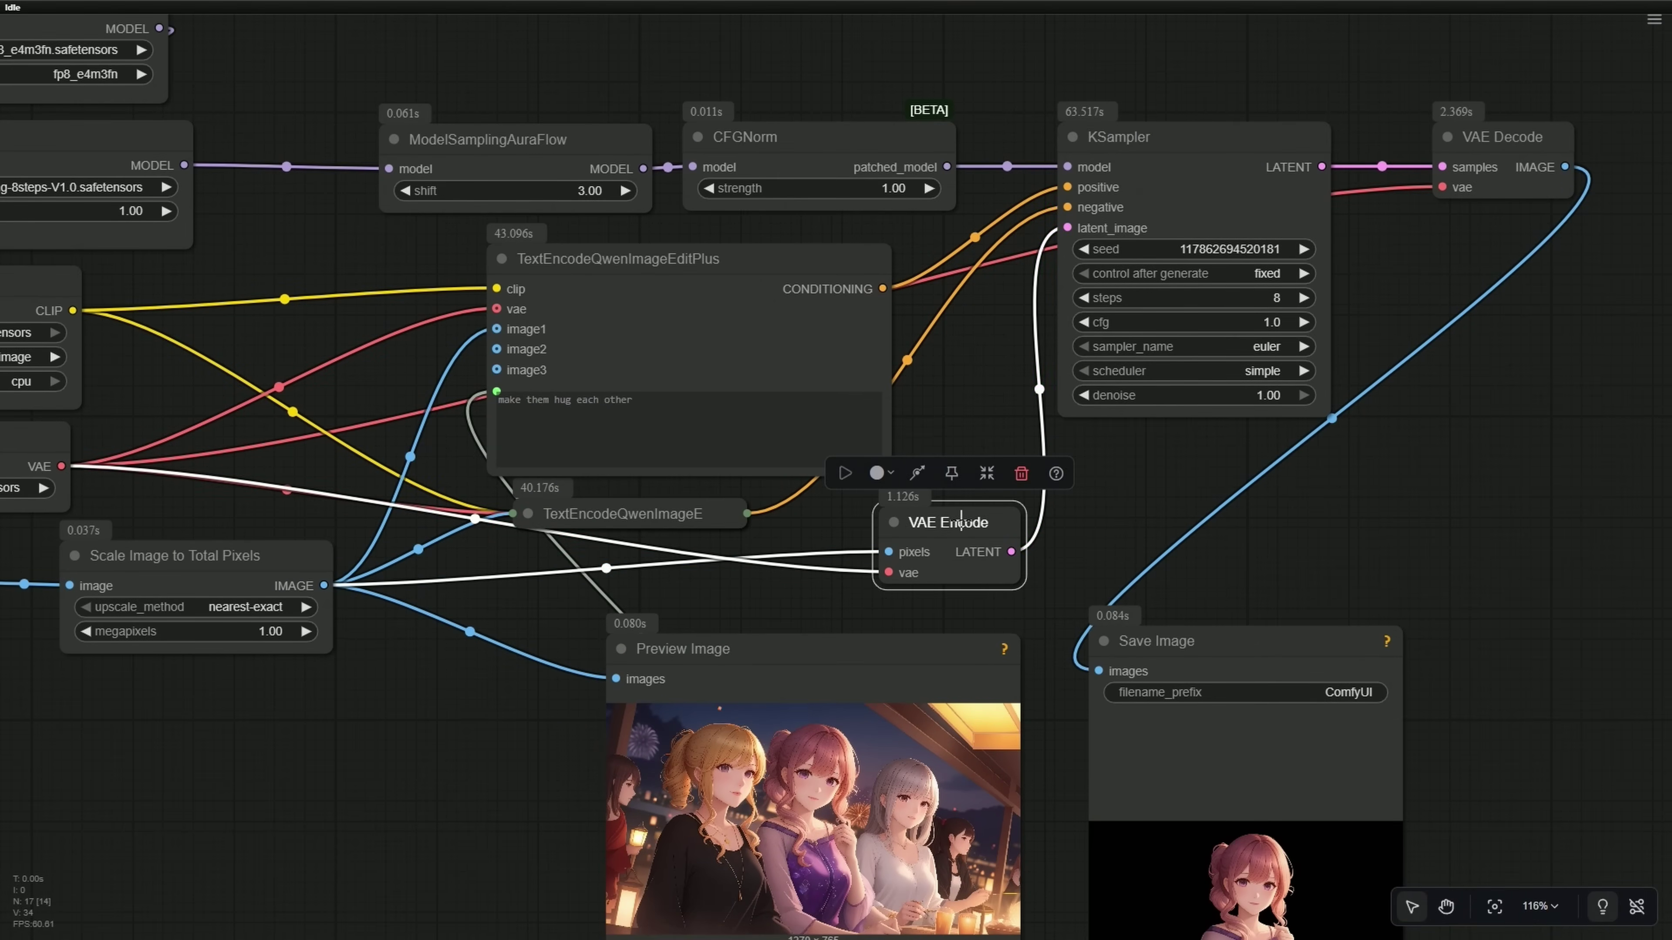
left_click(1089, 520)
left_click_drag(1089, 521, 885, 455)
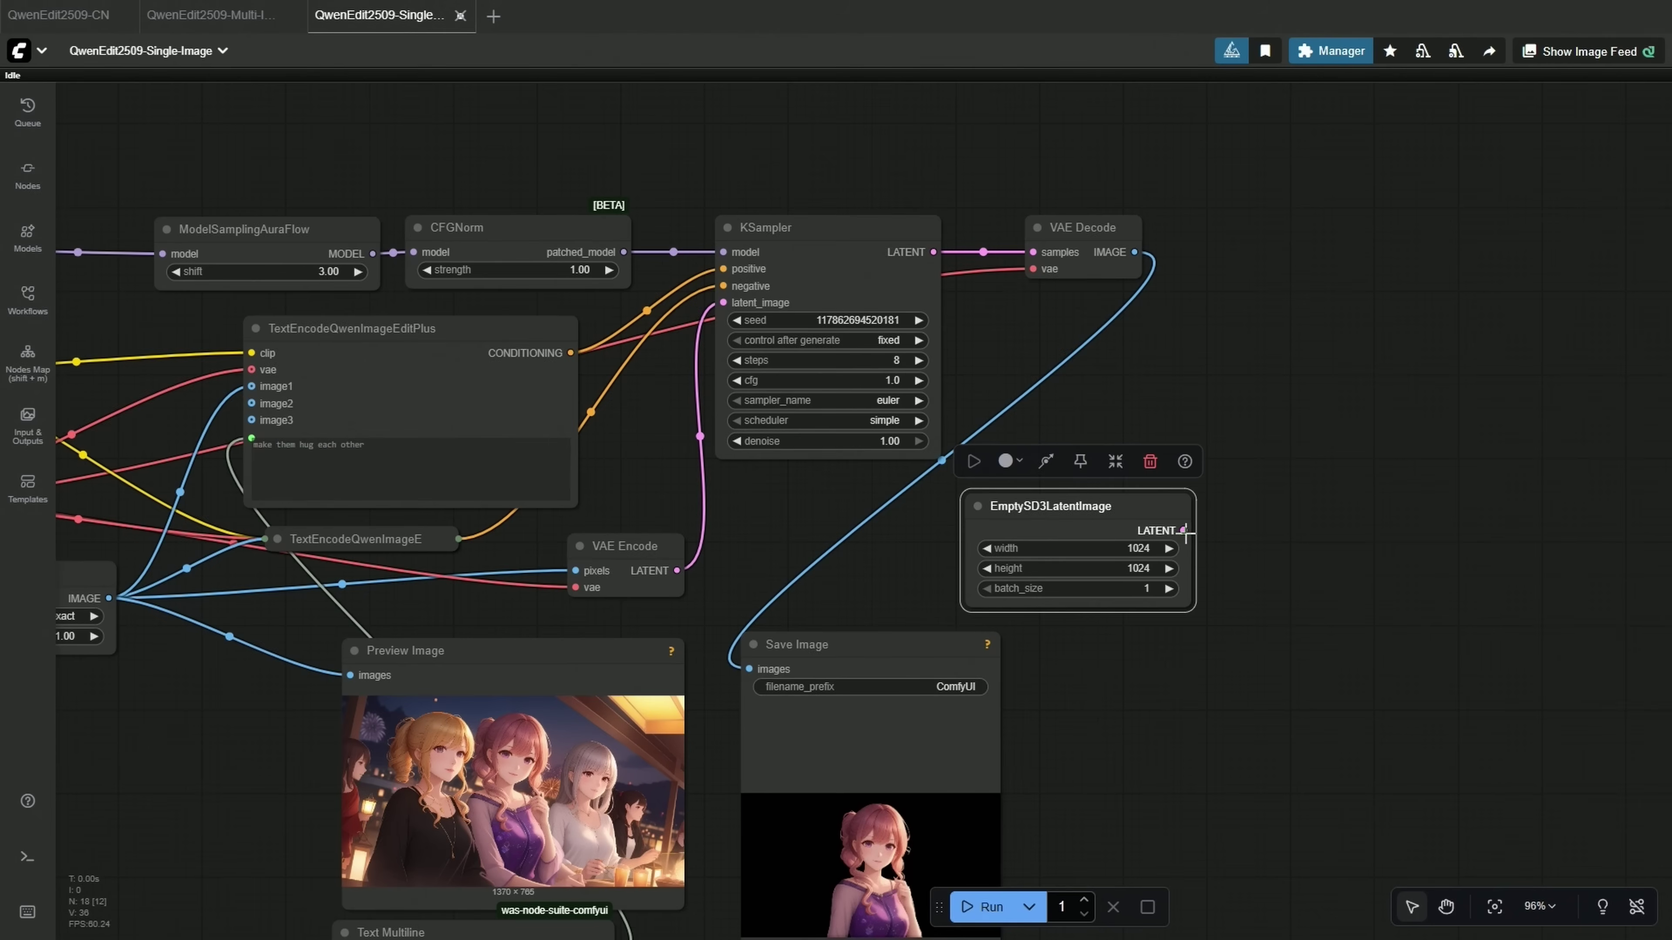
left_click_drag(1185, 531, 760, 332)
left_click_drag(1213, 763, 1311, 631)
left_click(981, 907)
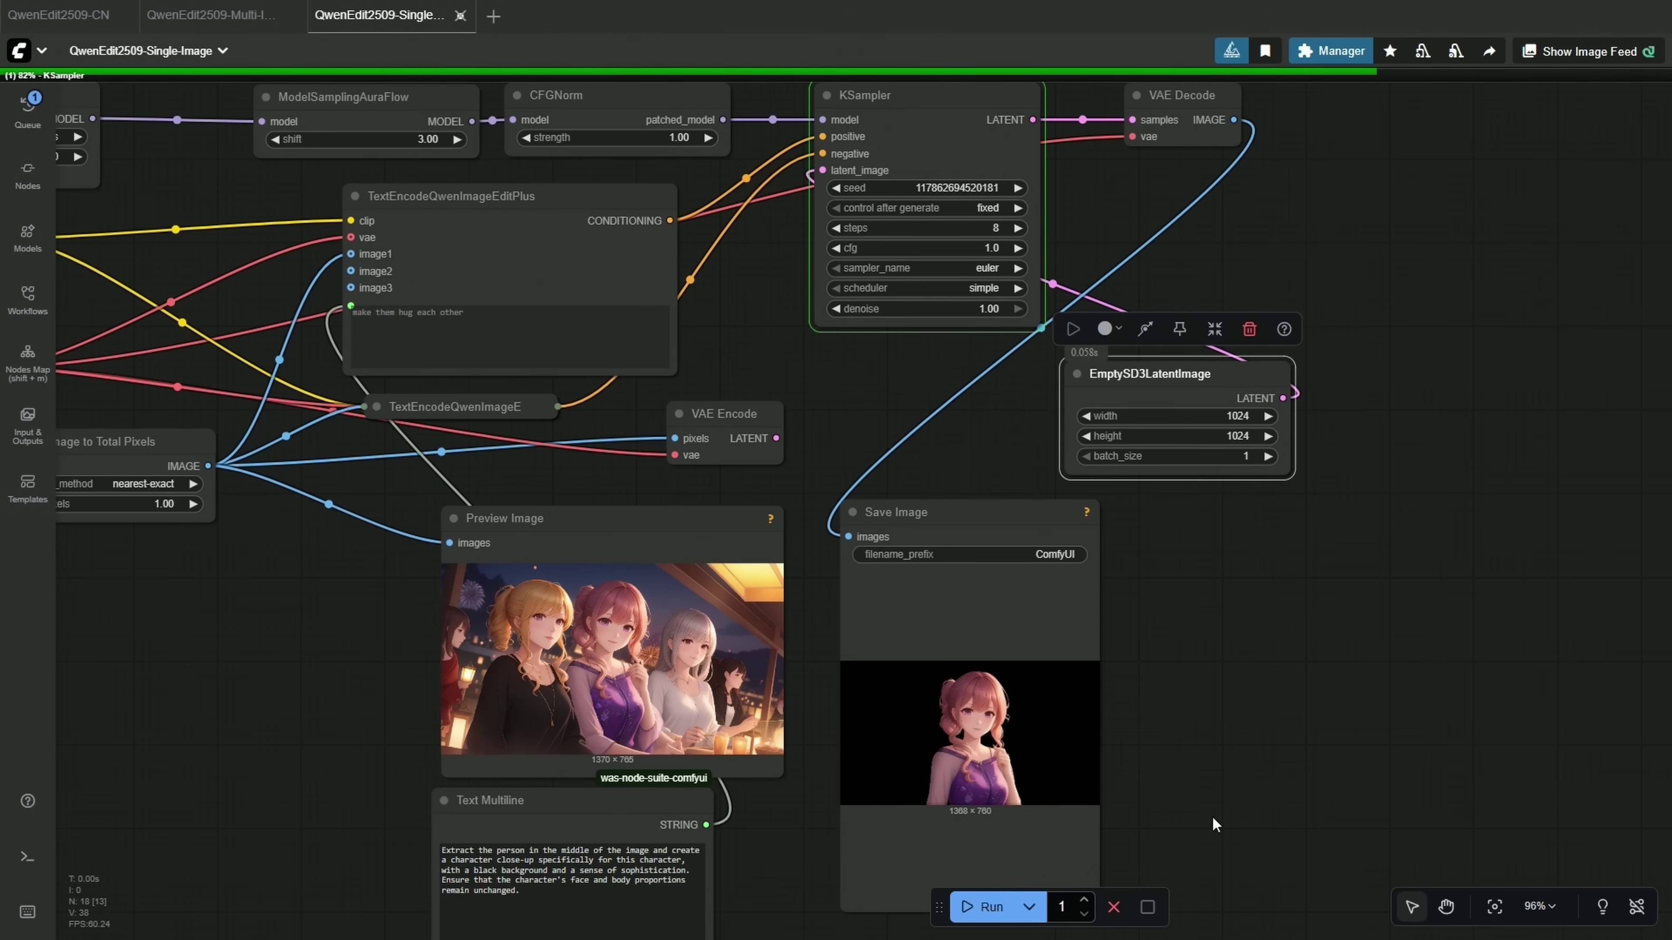
left_click_drag(1214, 825, 1223, 628)
scroll(1223, 628, "up", 3)
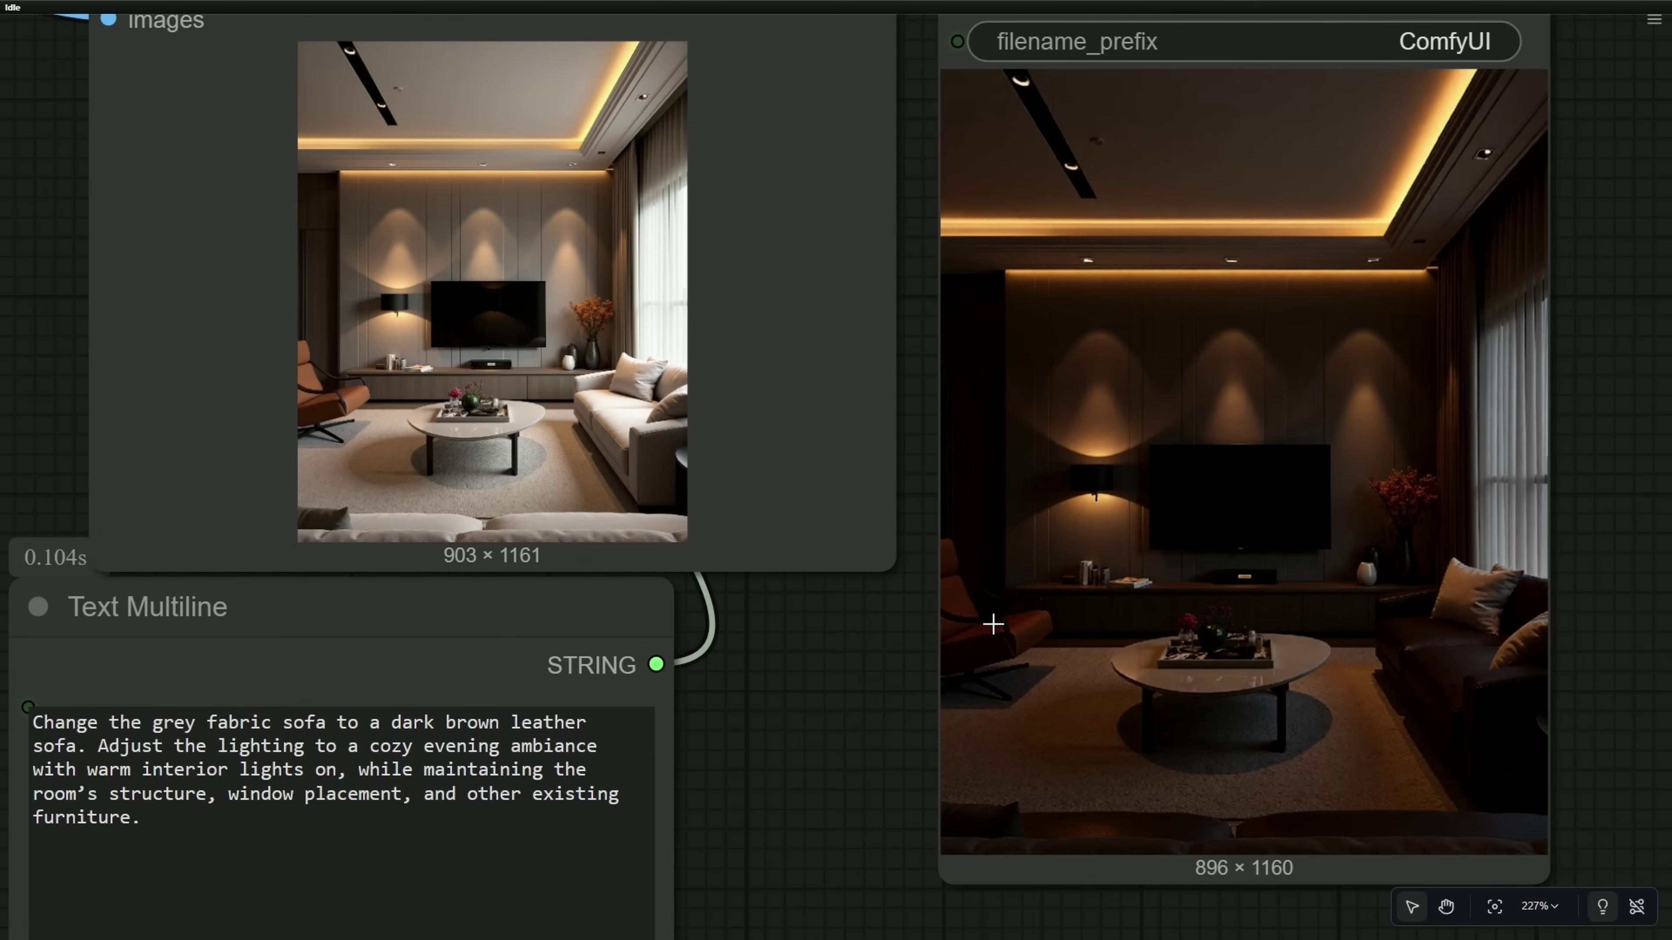
Step: Highlight the word 'sofa' in the living-room Text Multiline prompt
double_click(304, 722)
left_click(326, 722)
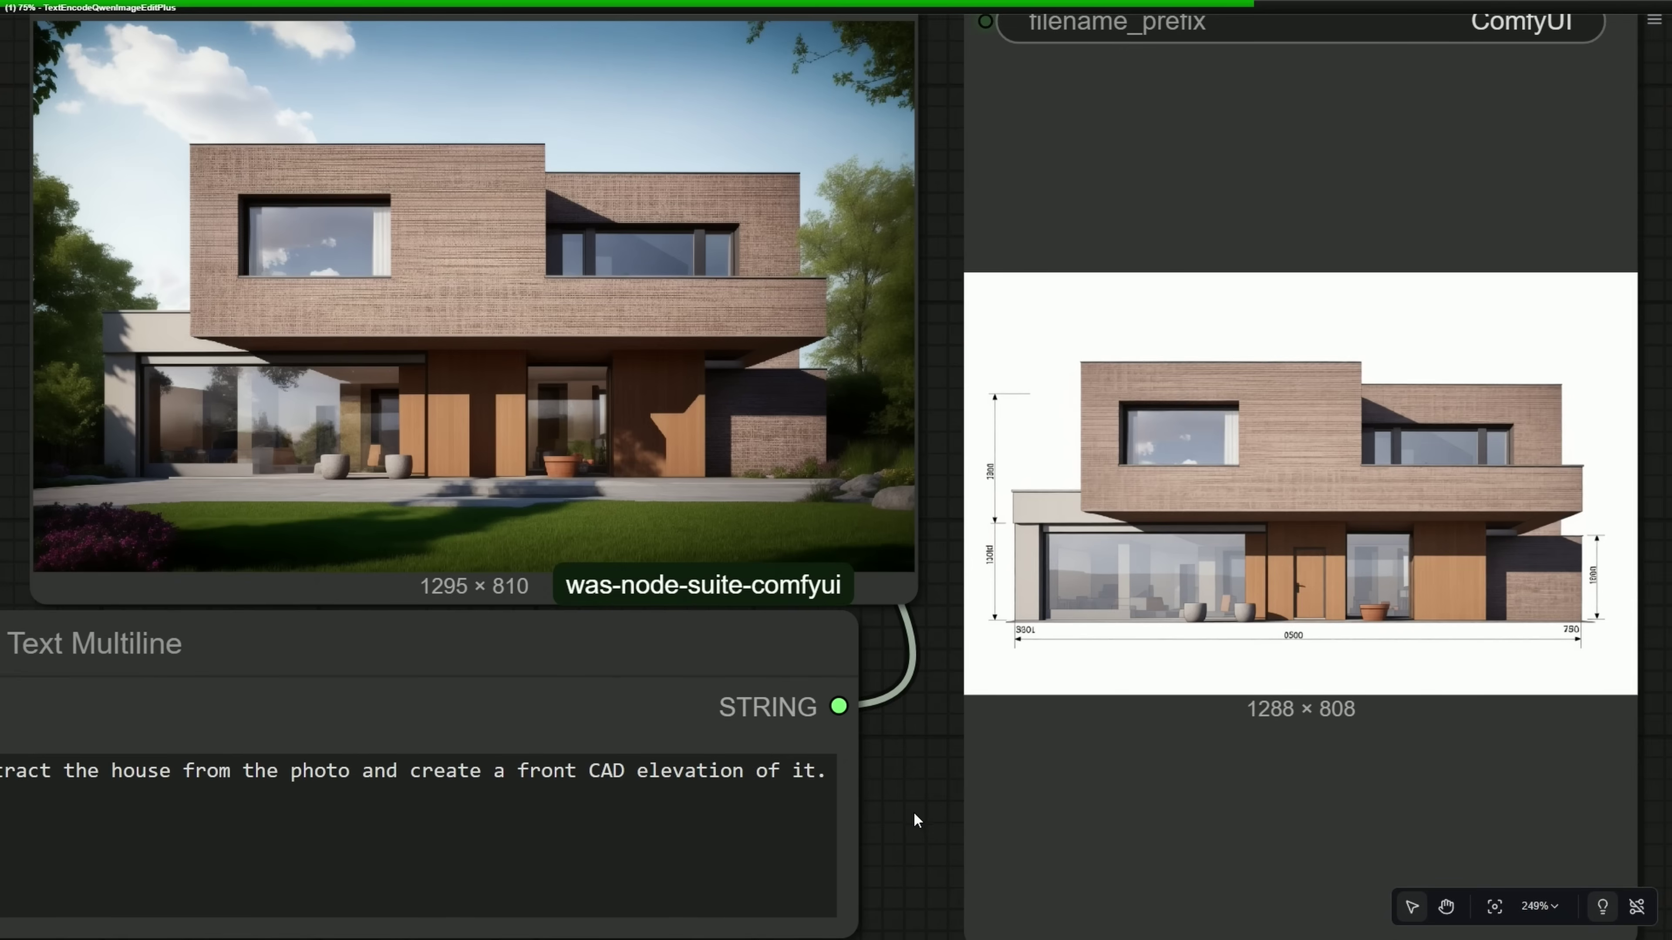
Step: Zoom in on the CAD elevation result to inspect its dimension lines
scroll(902, 803, "up", 3)
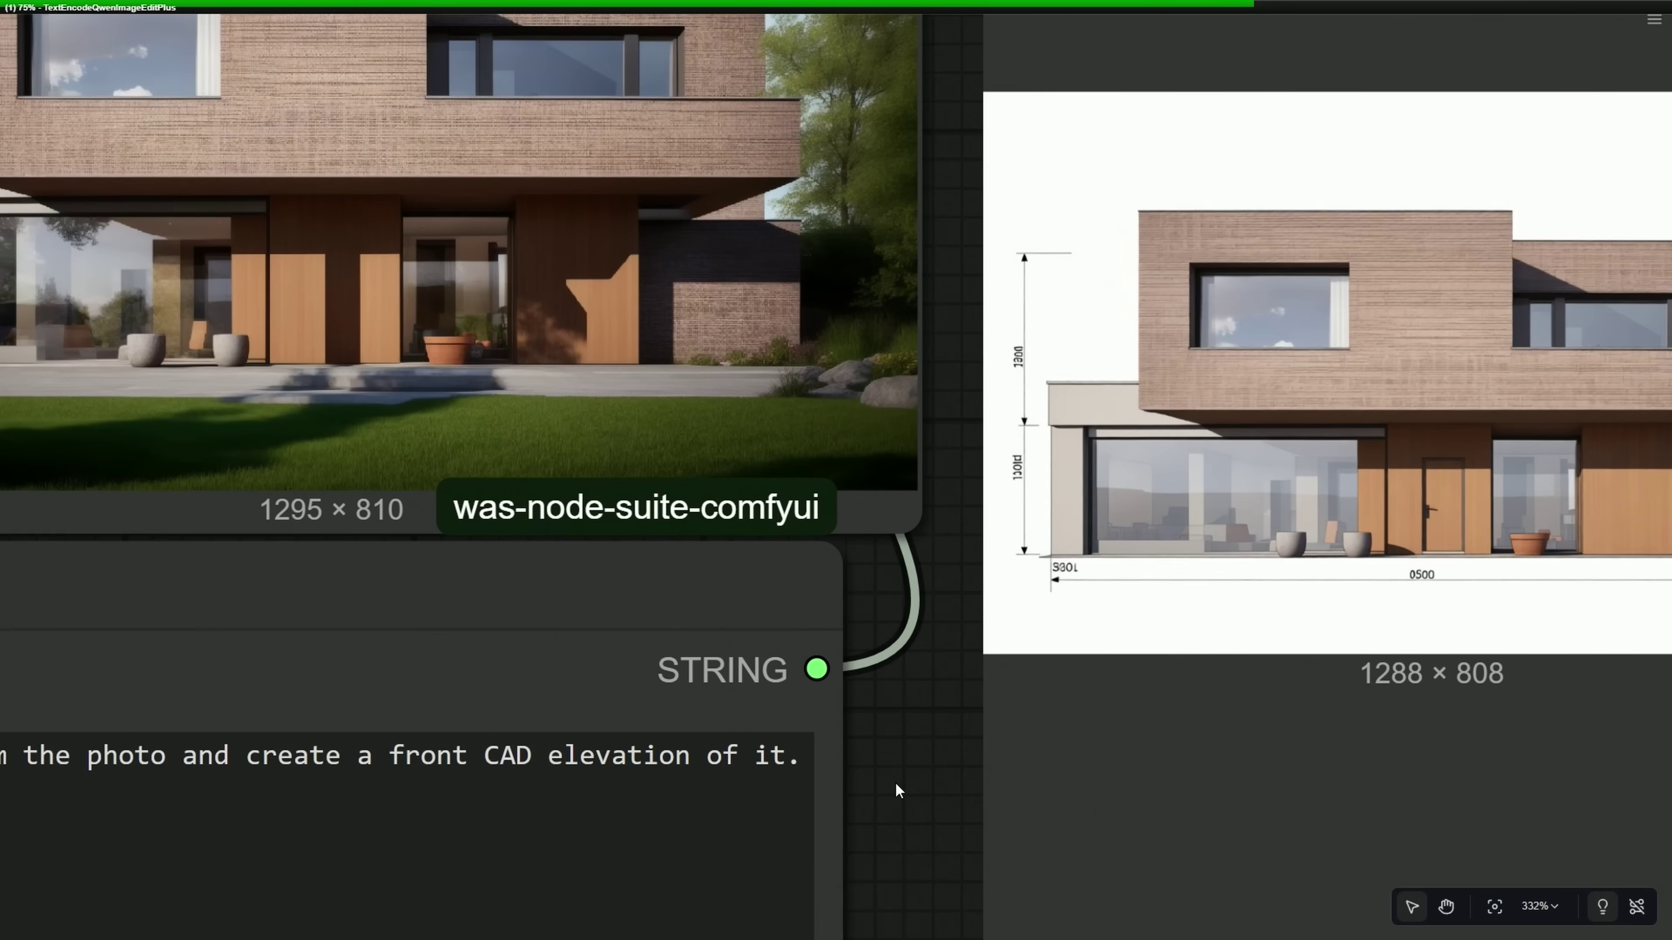
left_click_drag(896, 803, 562, 925)
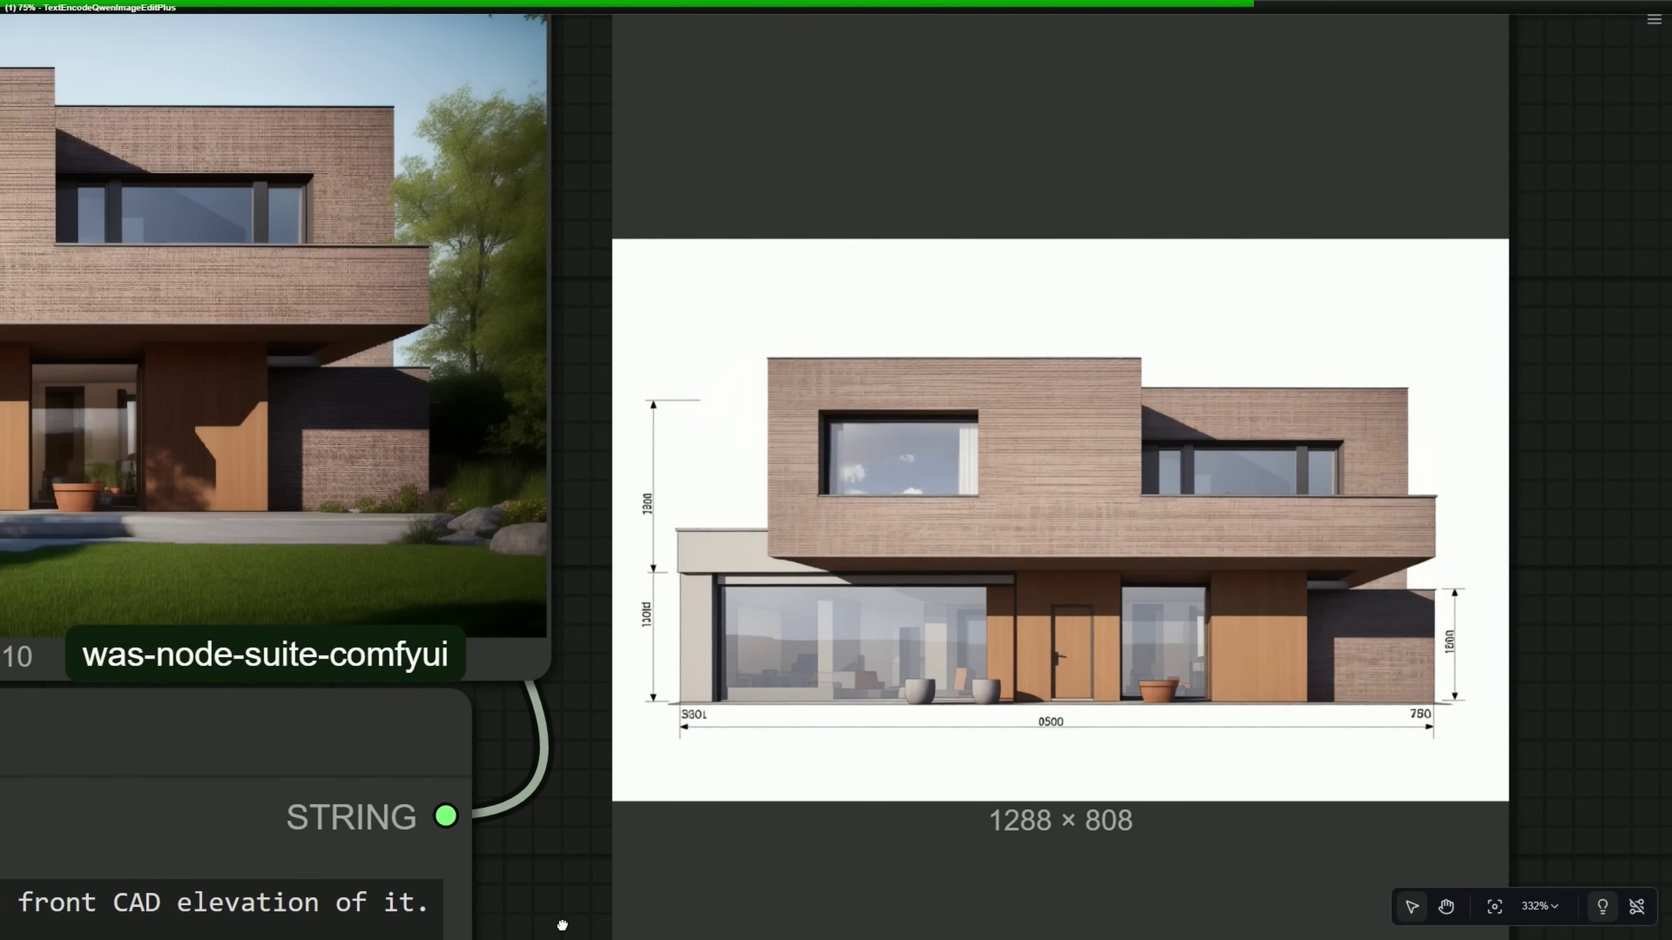
scroll(885, 787, "down", 4)
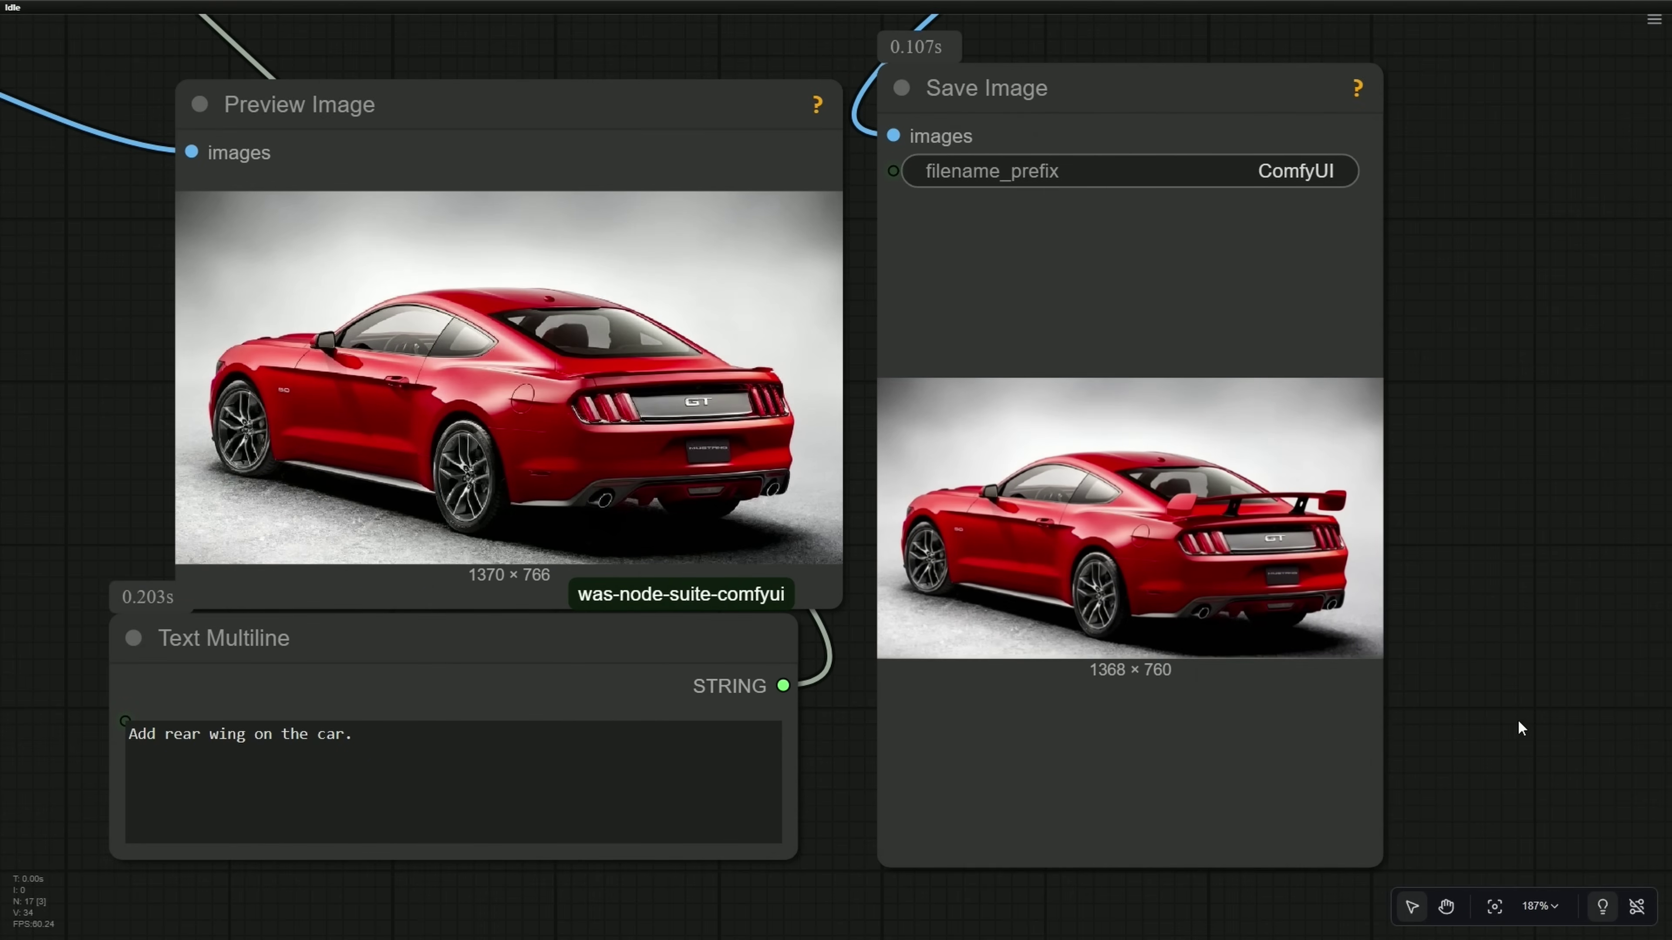
Step: Replace 'wing' with 'spoiler' in the car prompt
scroll(863, 522, "up", 2)
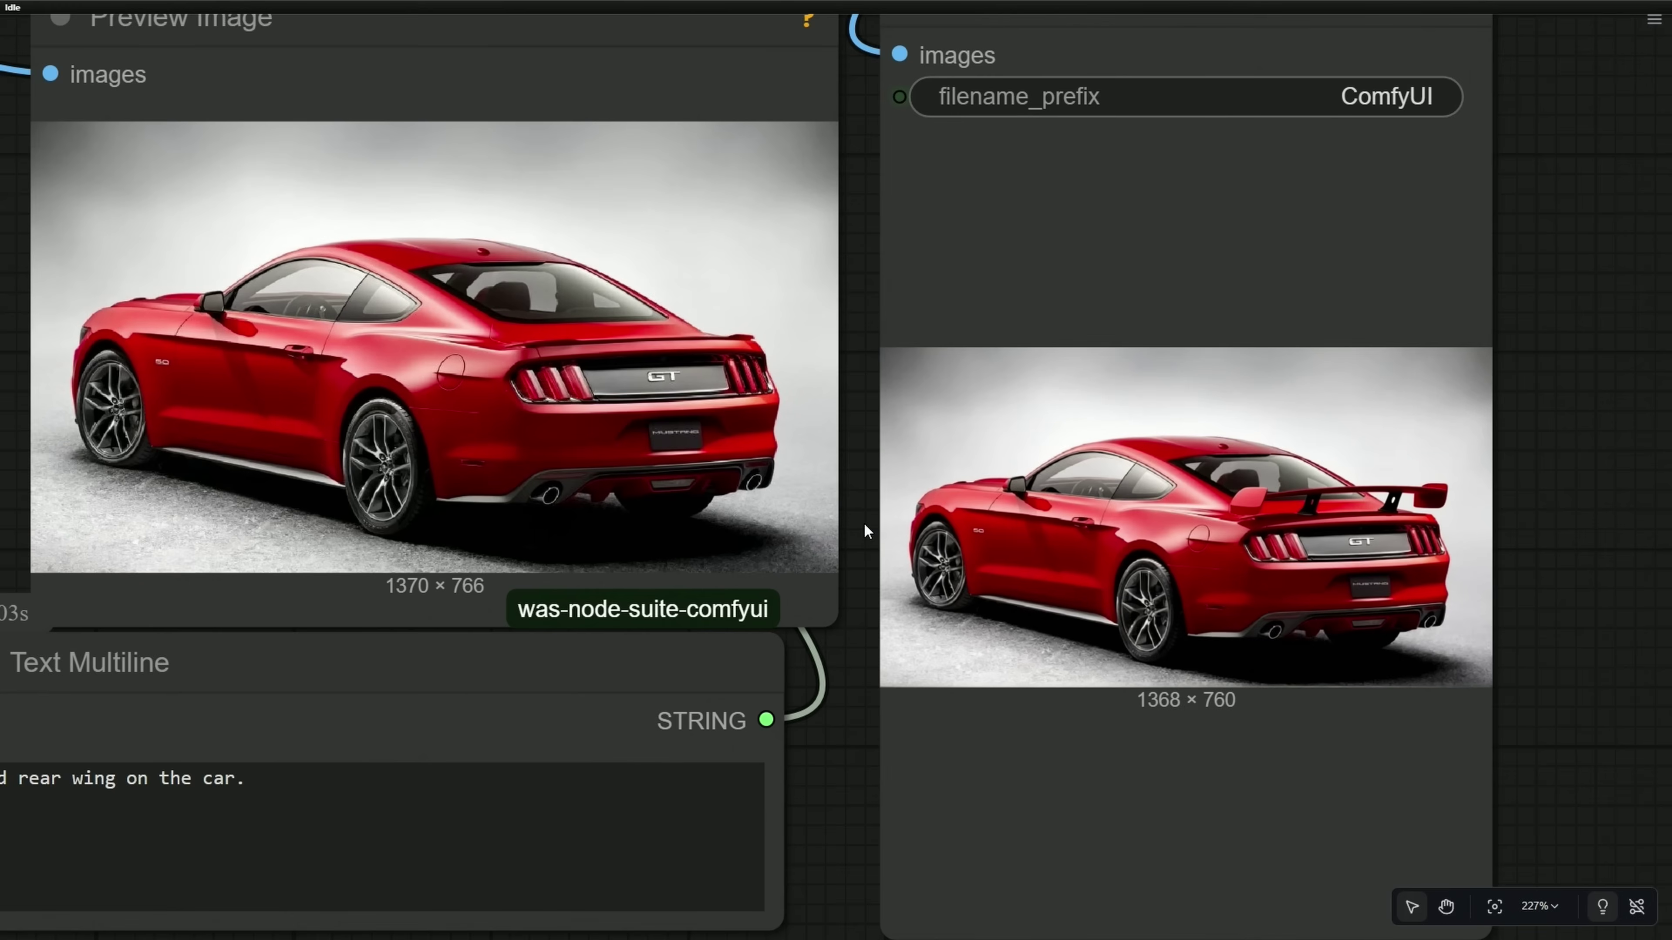
scroll(863, 523, "up", 1)
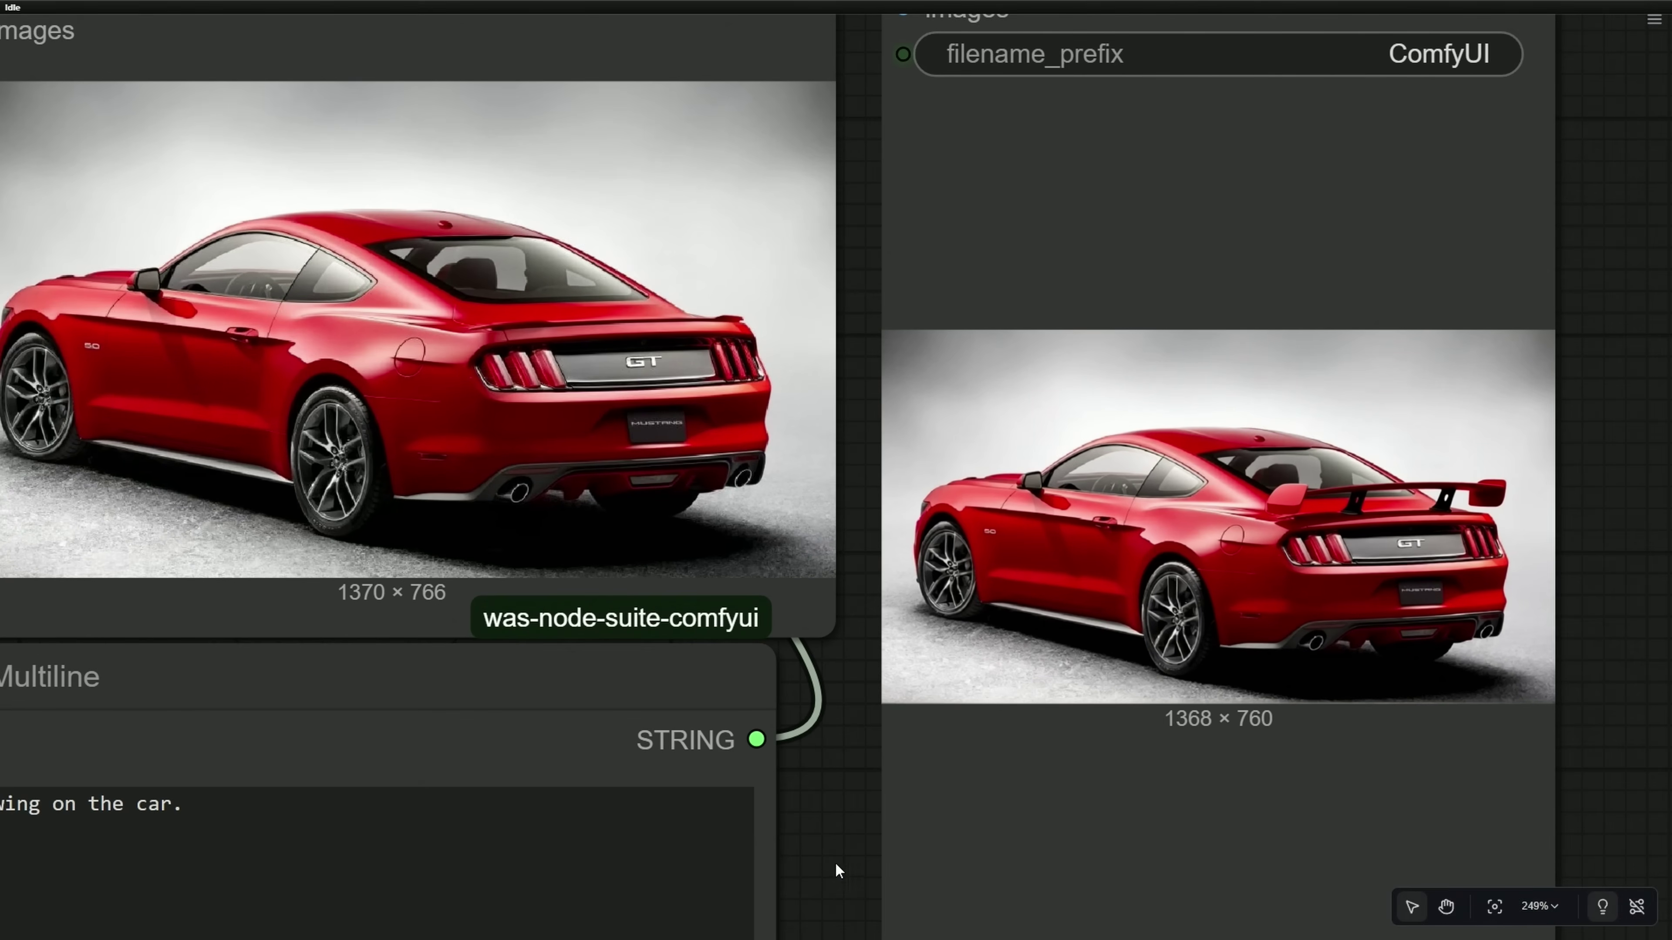
left_click_drag(836, 866, 1040, 783)
double_click(157, 748)
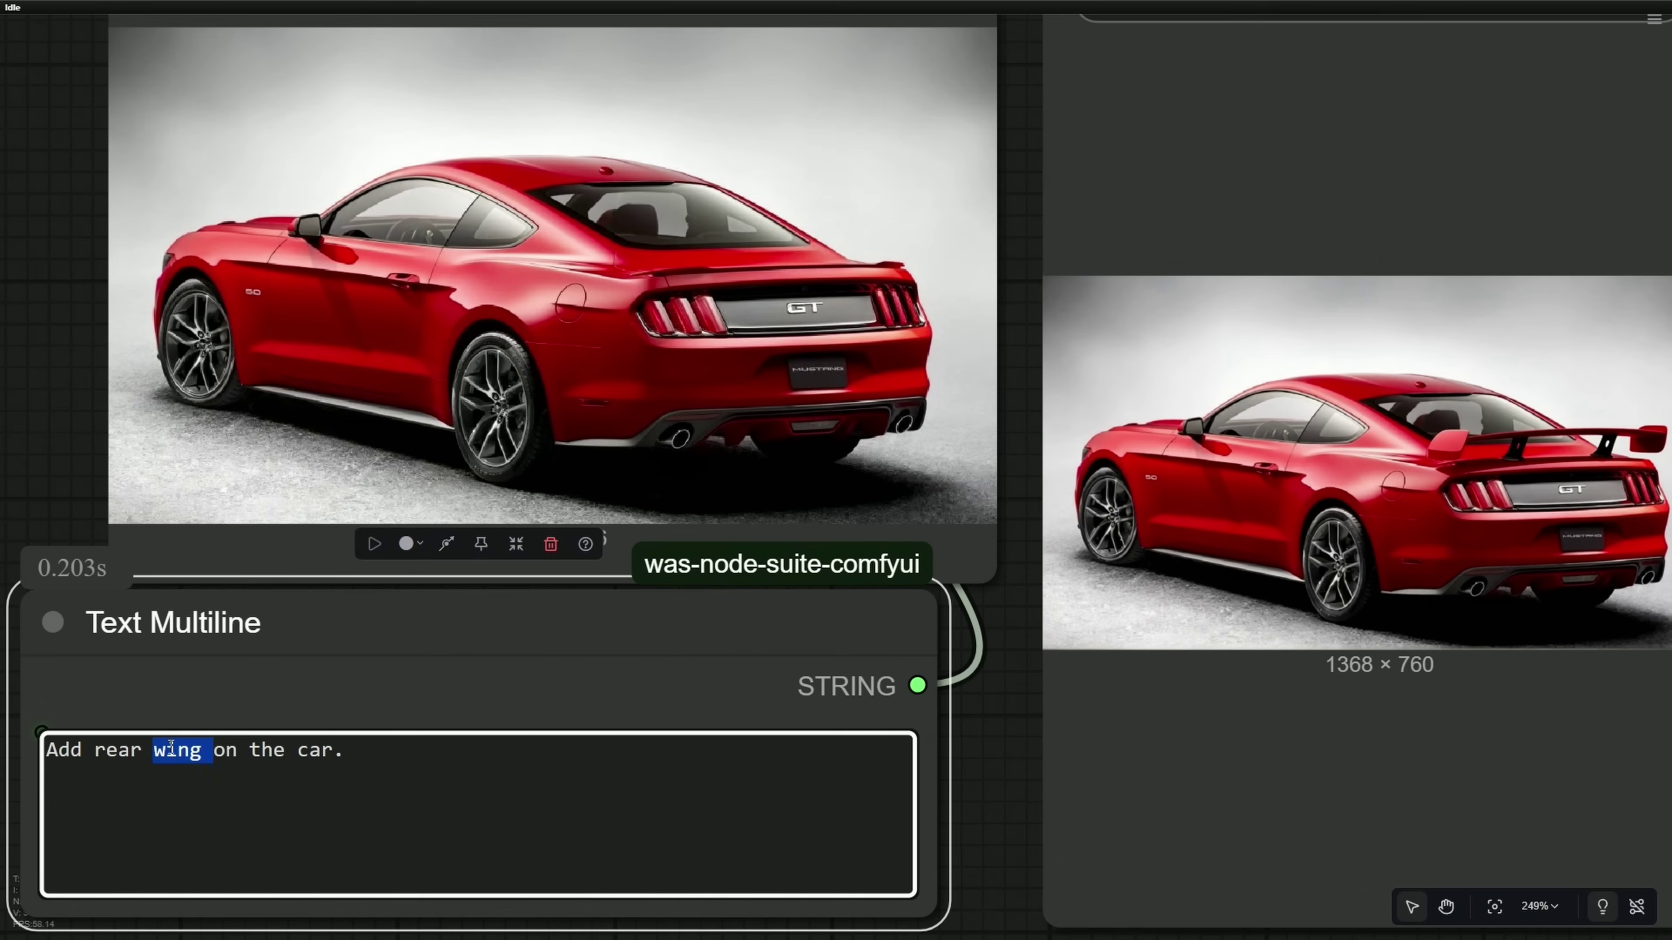
type("spoiler")
scroll(938, 790, "down", 2)
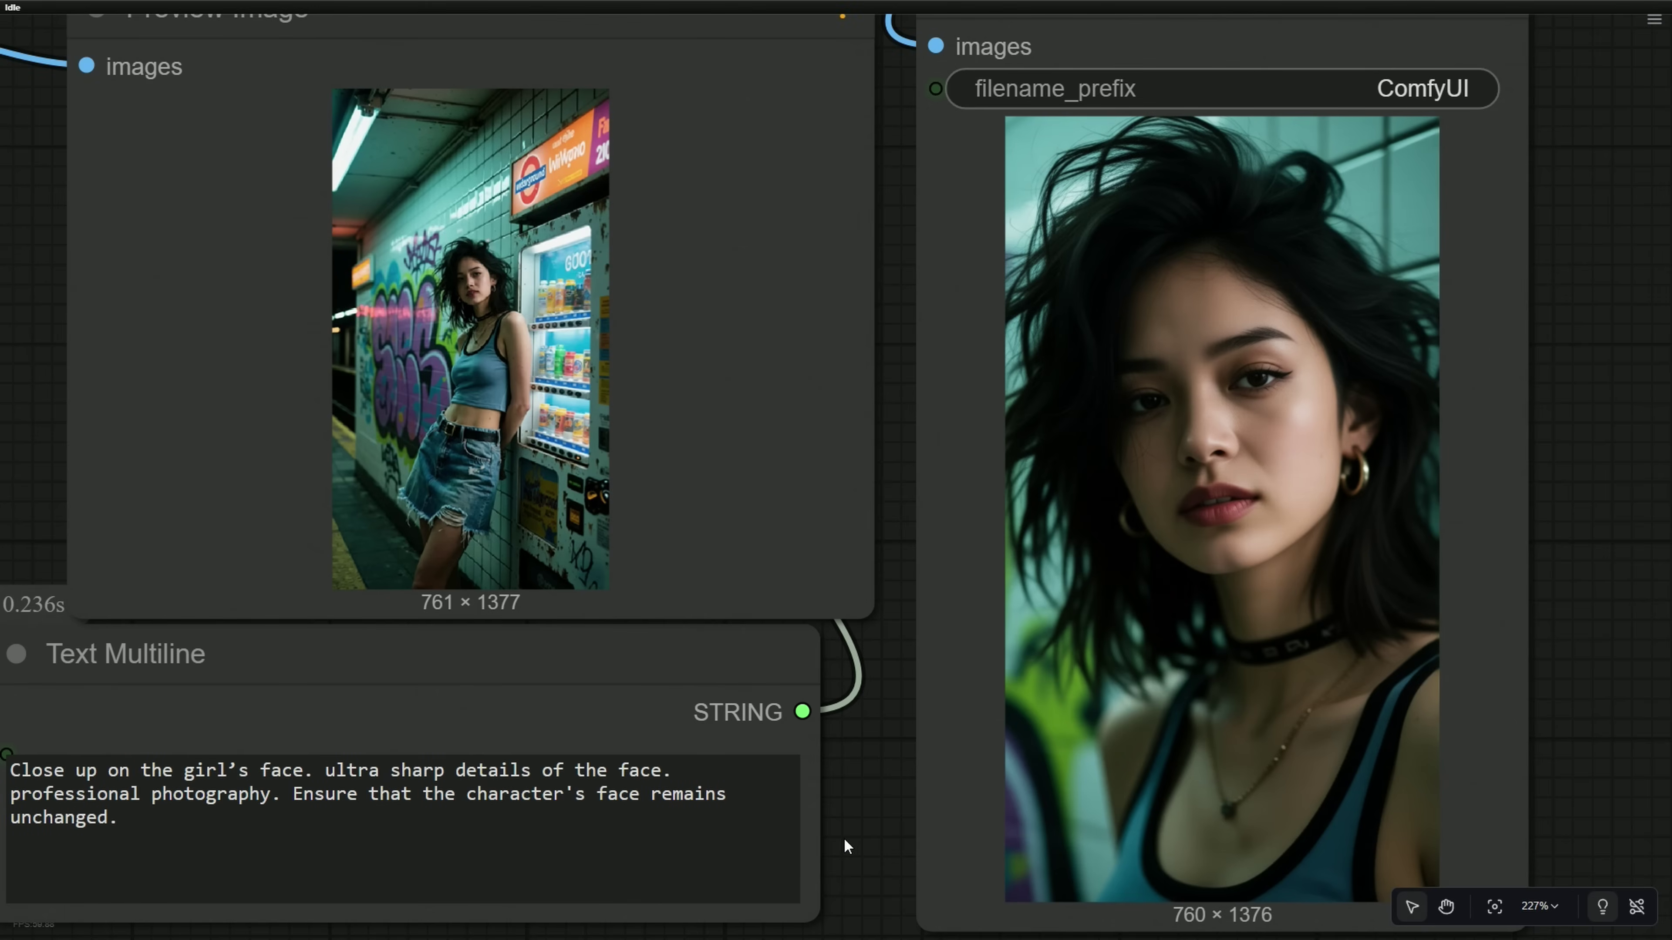
Step: Pan across the original subway photo and the face close-up result
scroll(905, 491, "up", 9)
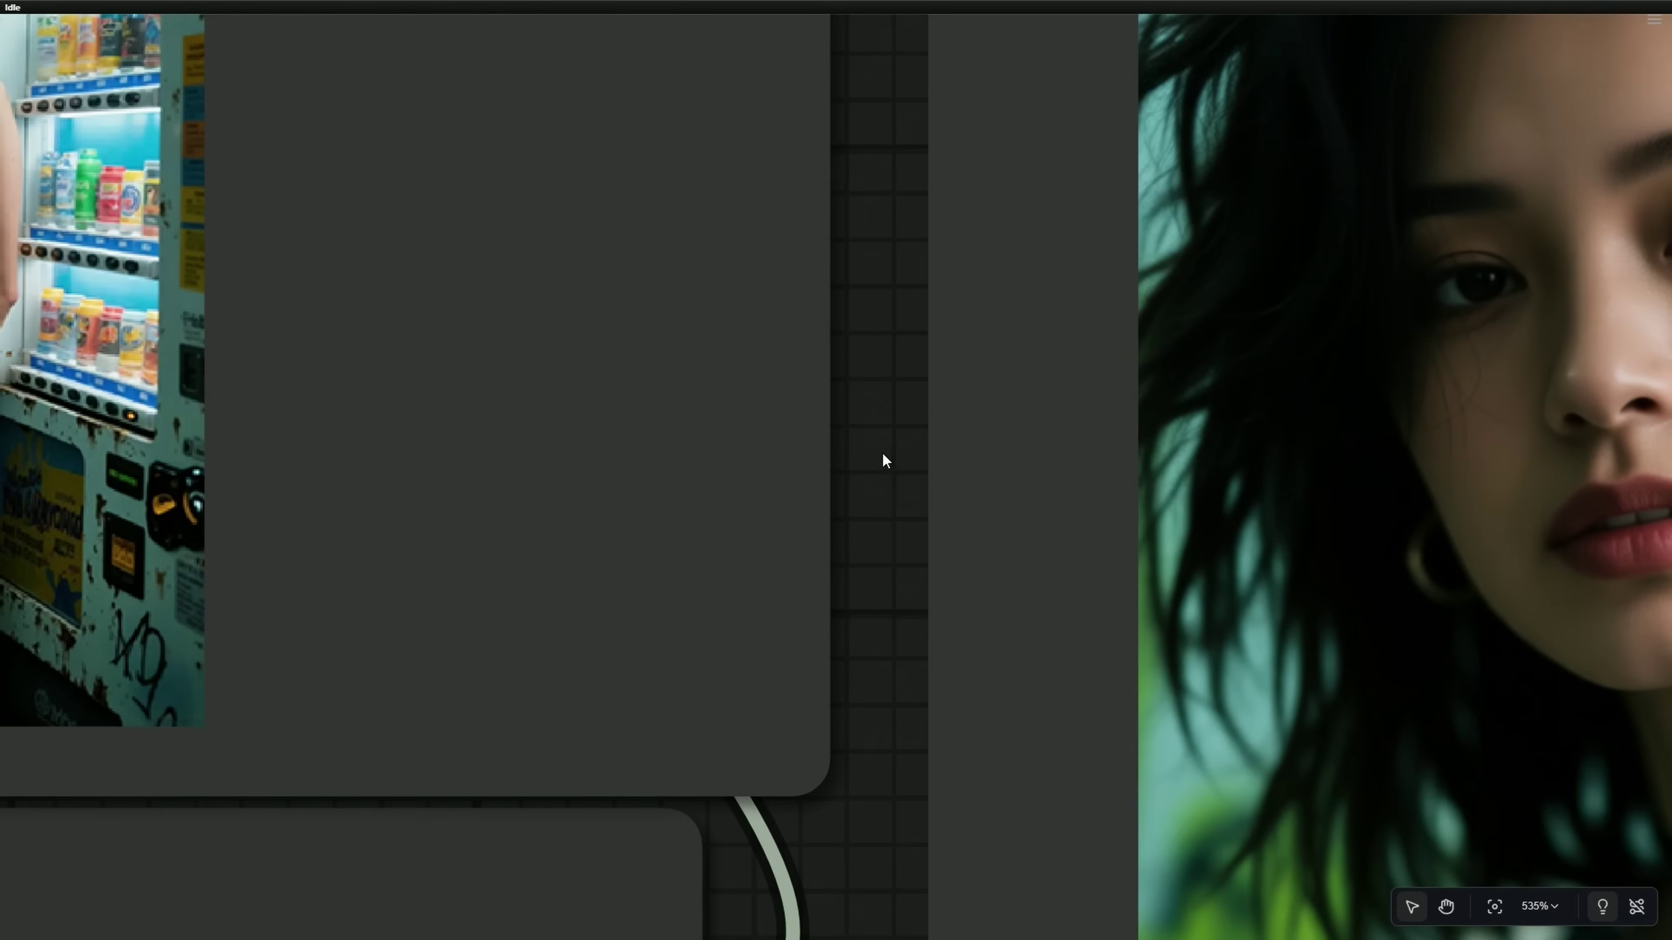
left_click_drag(883, 453, 1205, 732)
left_click_drag(1161, 672, 1568, 829)
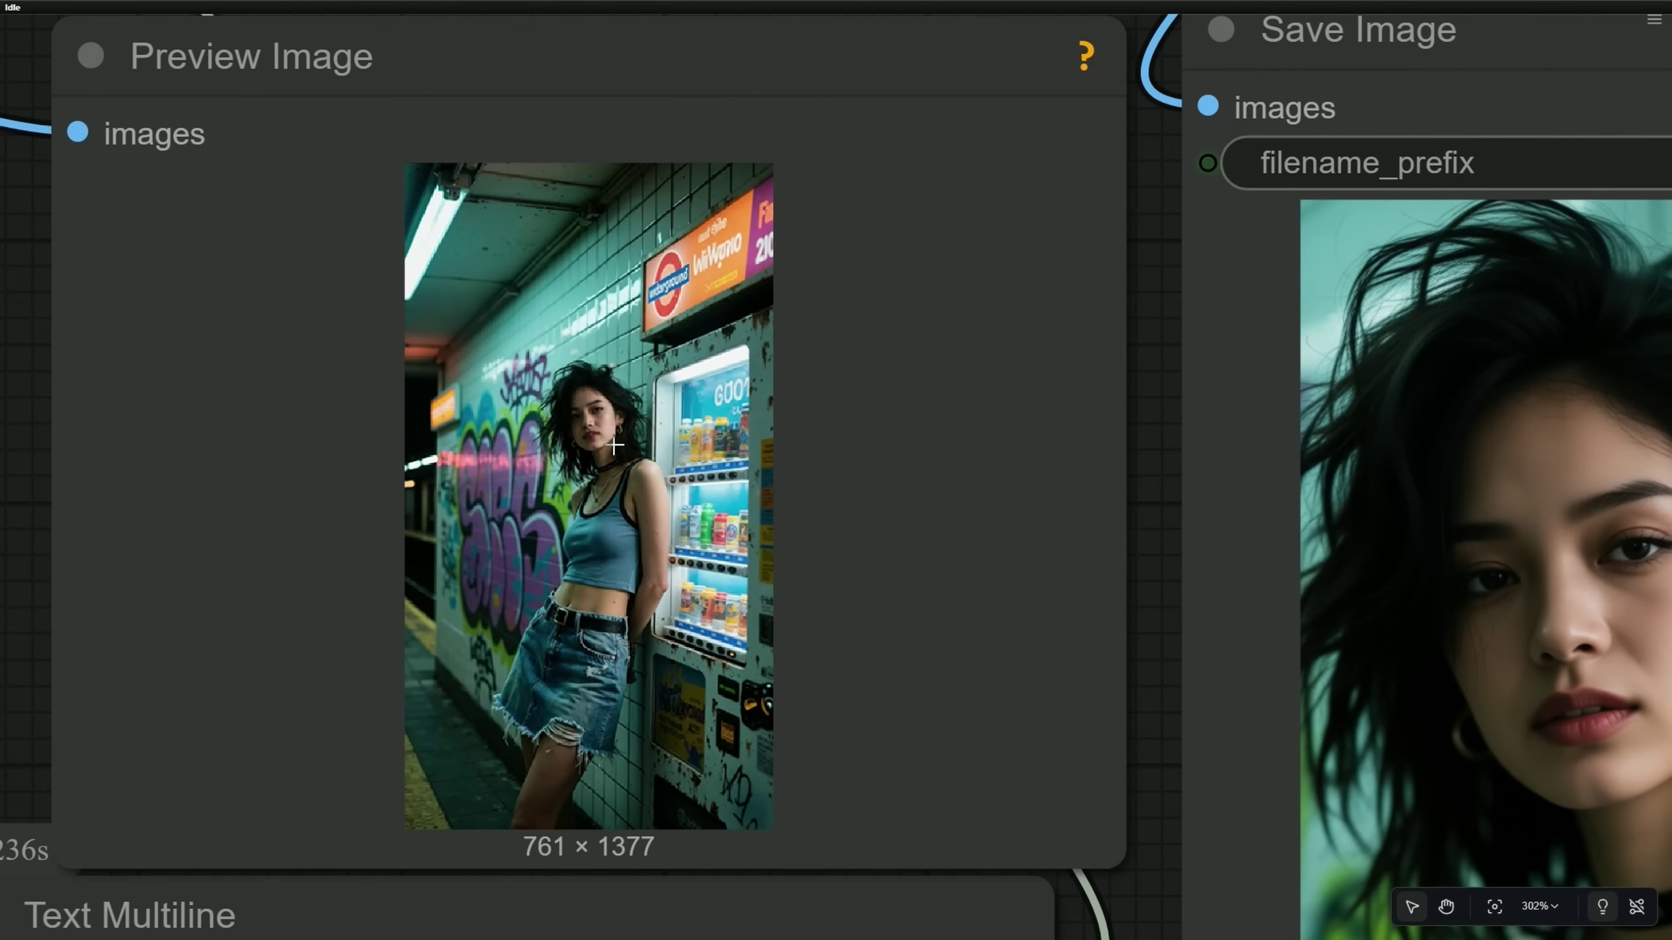
left_click_drag(1145, 610, 656, 445)
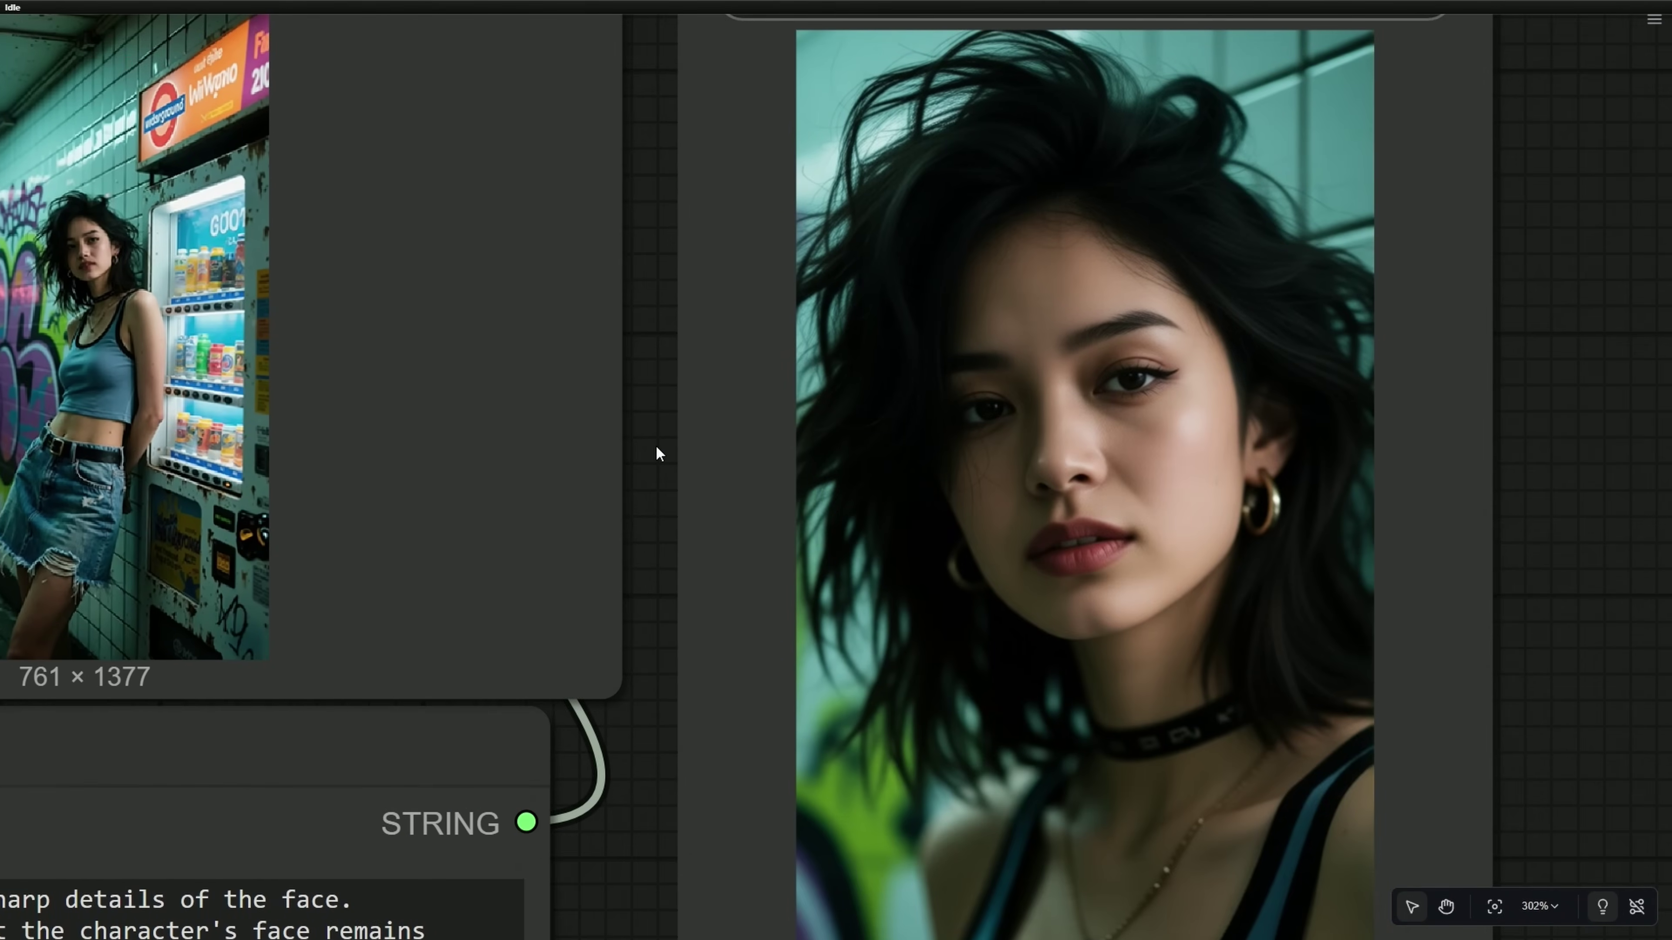
scroll(656, 447, "down", 3)
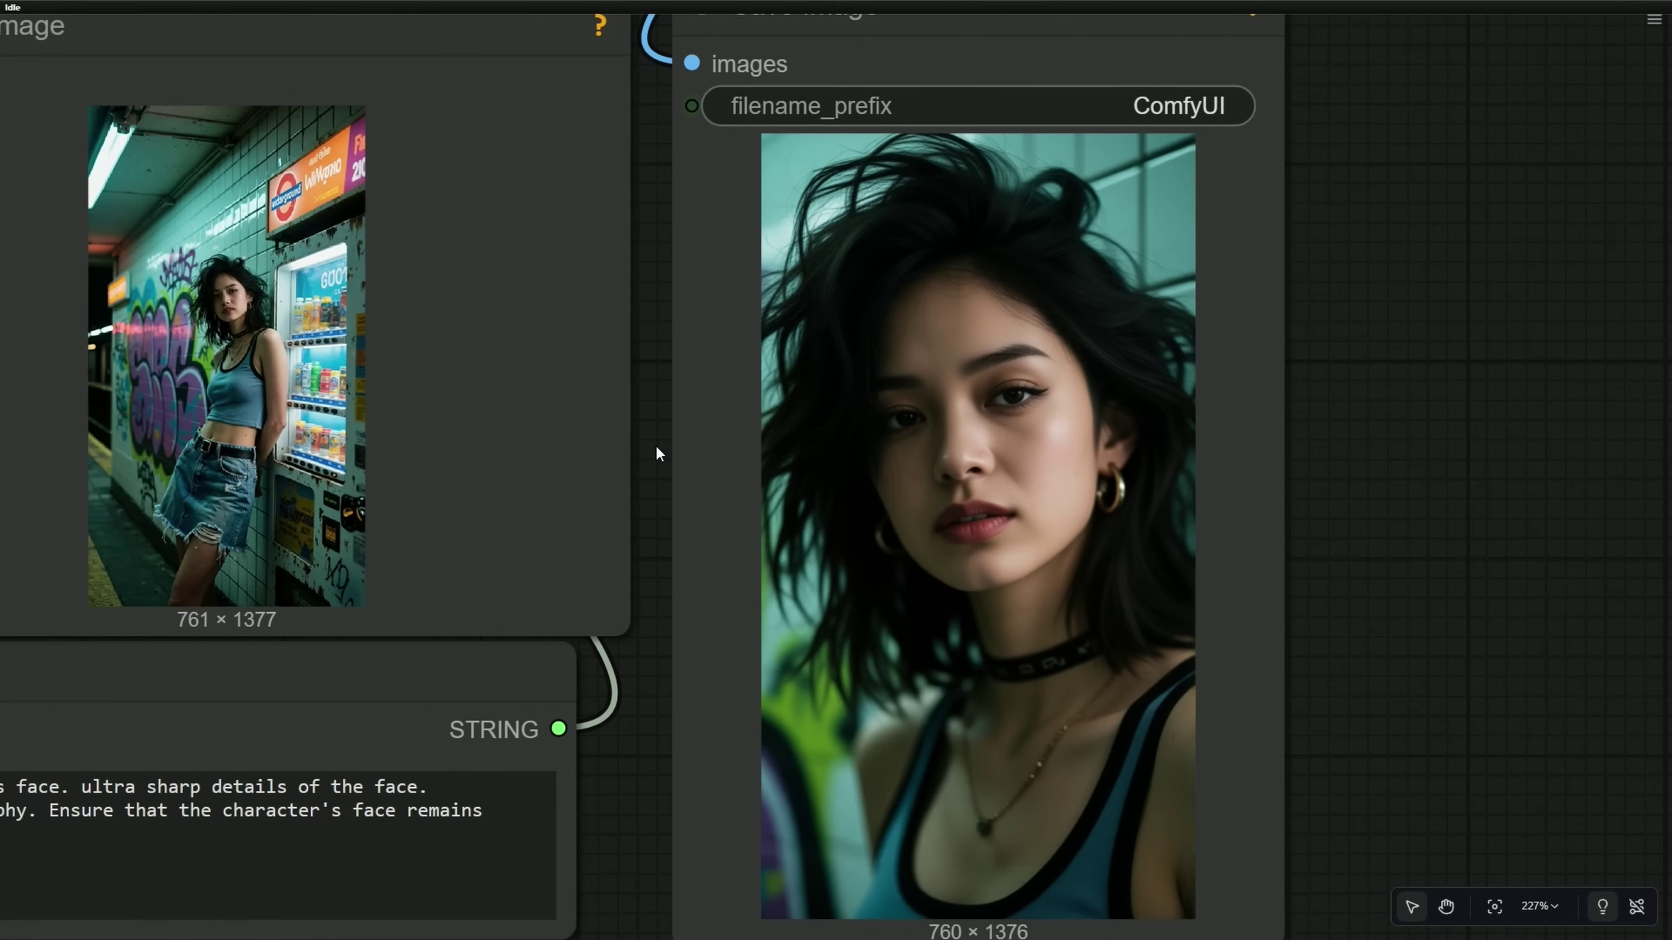
left_click_drag(671, 508, 996, 460)
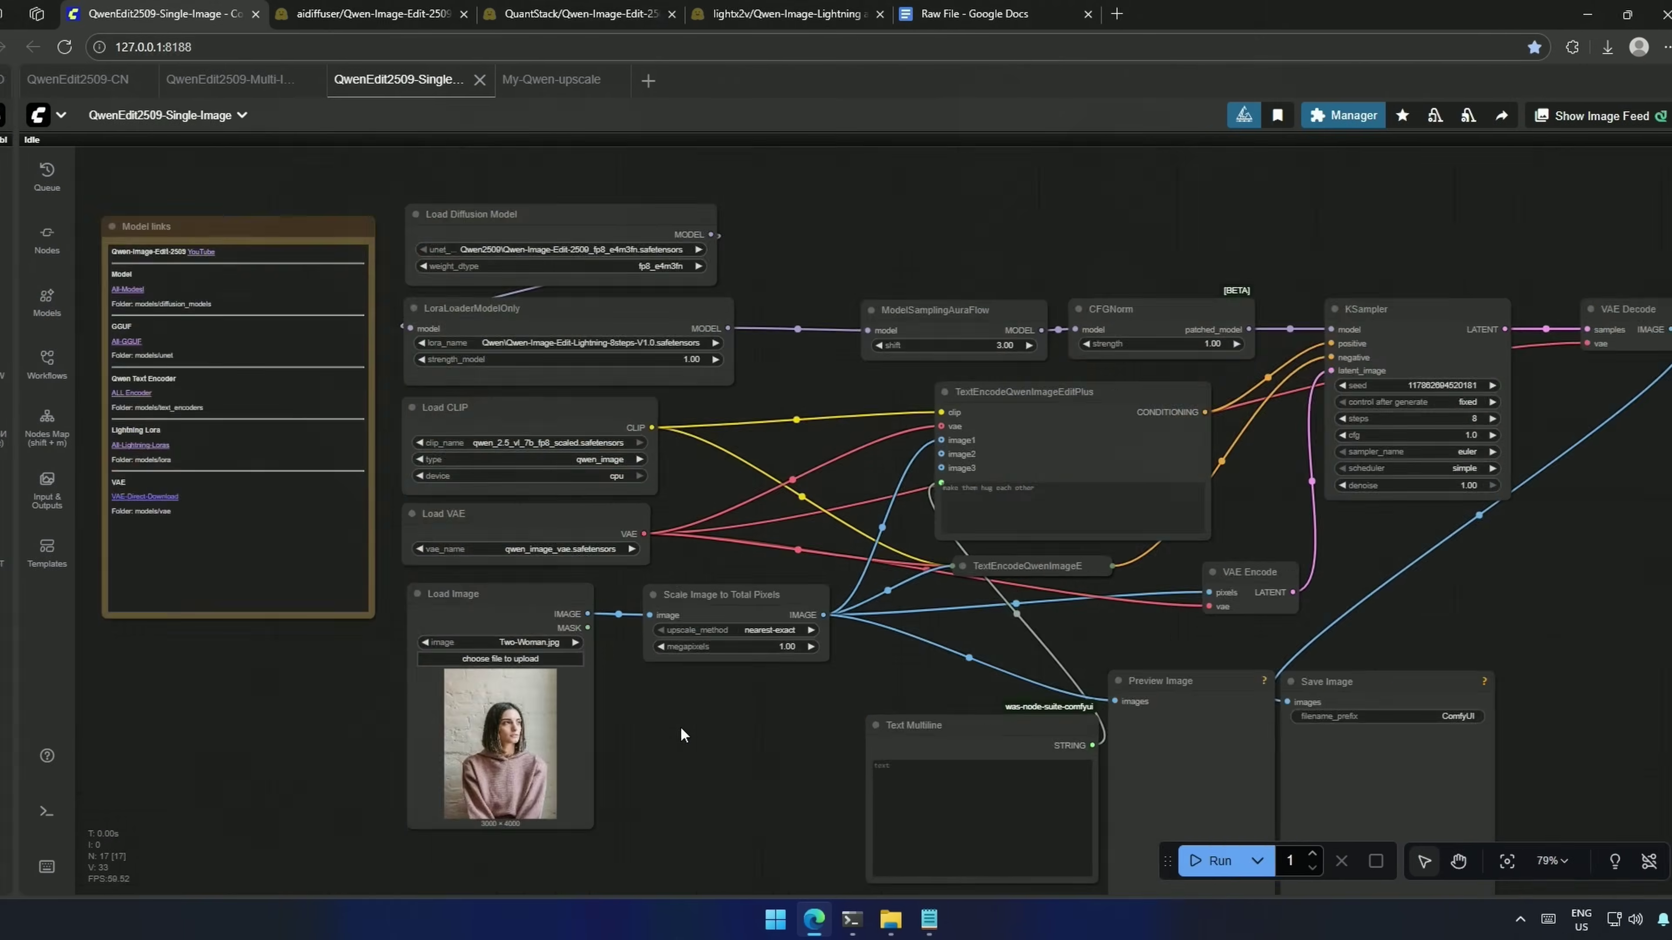
Step: Zoom into the single-image workflow's model loader nodes
scroll(908, 550, "up", 3)
scroll(908, 550, "up", 2)
left_click_drag(908, 550, 1096, 467)
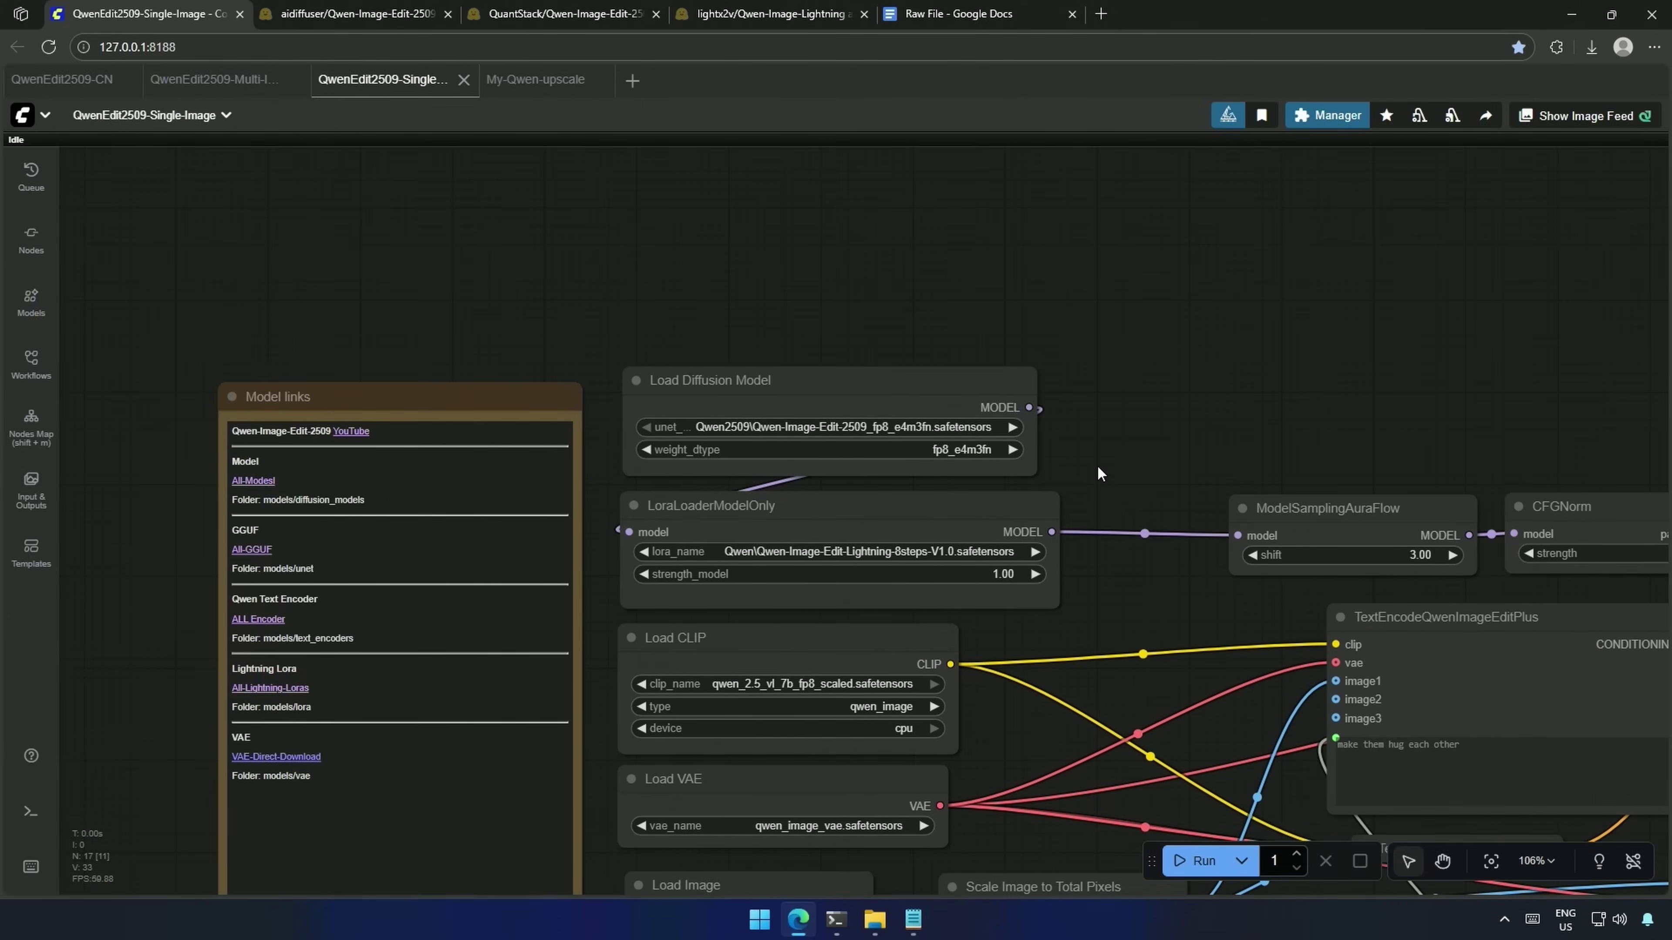
scroll(1097, 467, "up", 6)
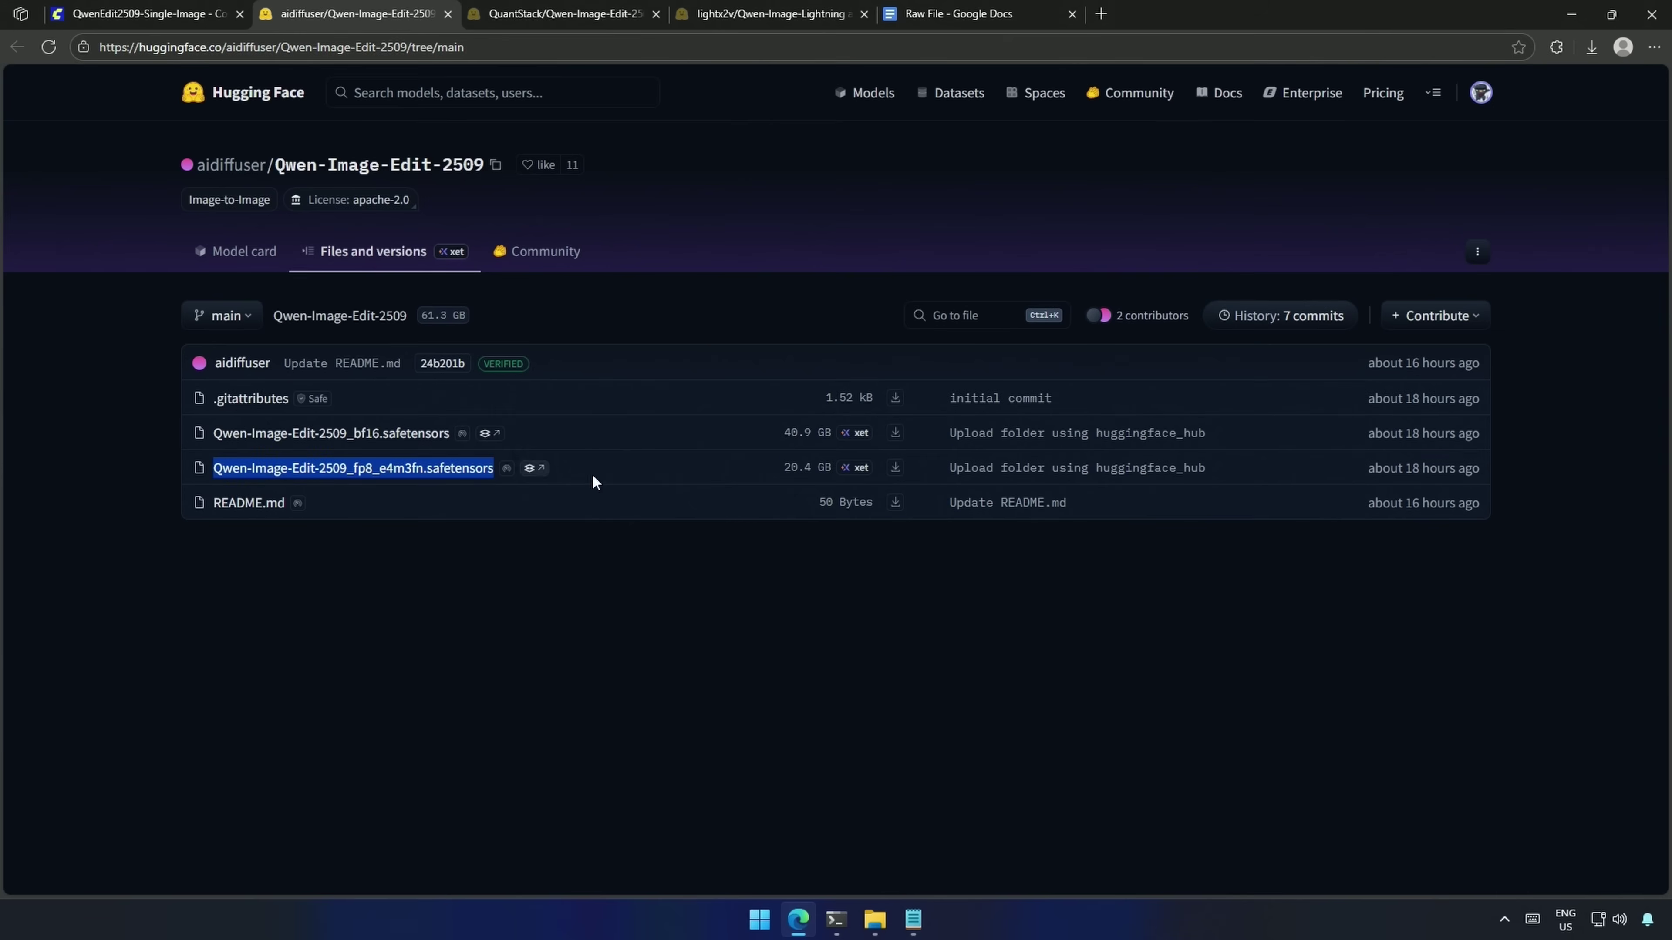
Step: Highlight the fp8 (20.4 GB) and bf16 (40.9 GB) model files
left_click_drag(590, 478, 961, 474)
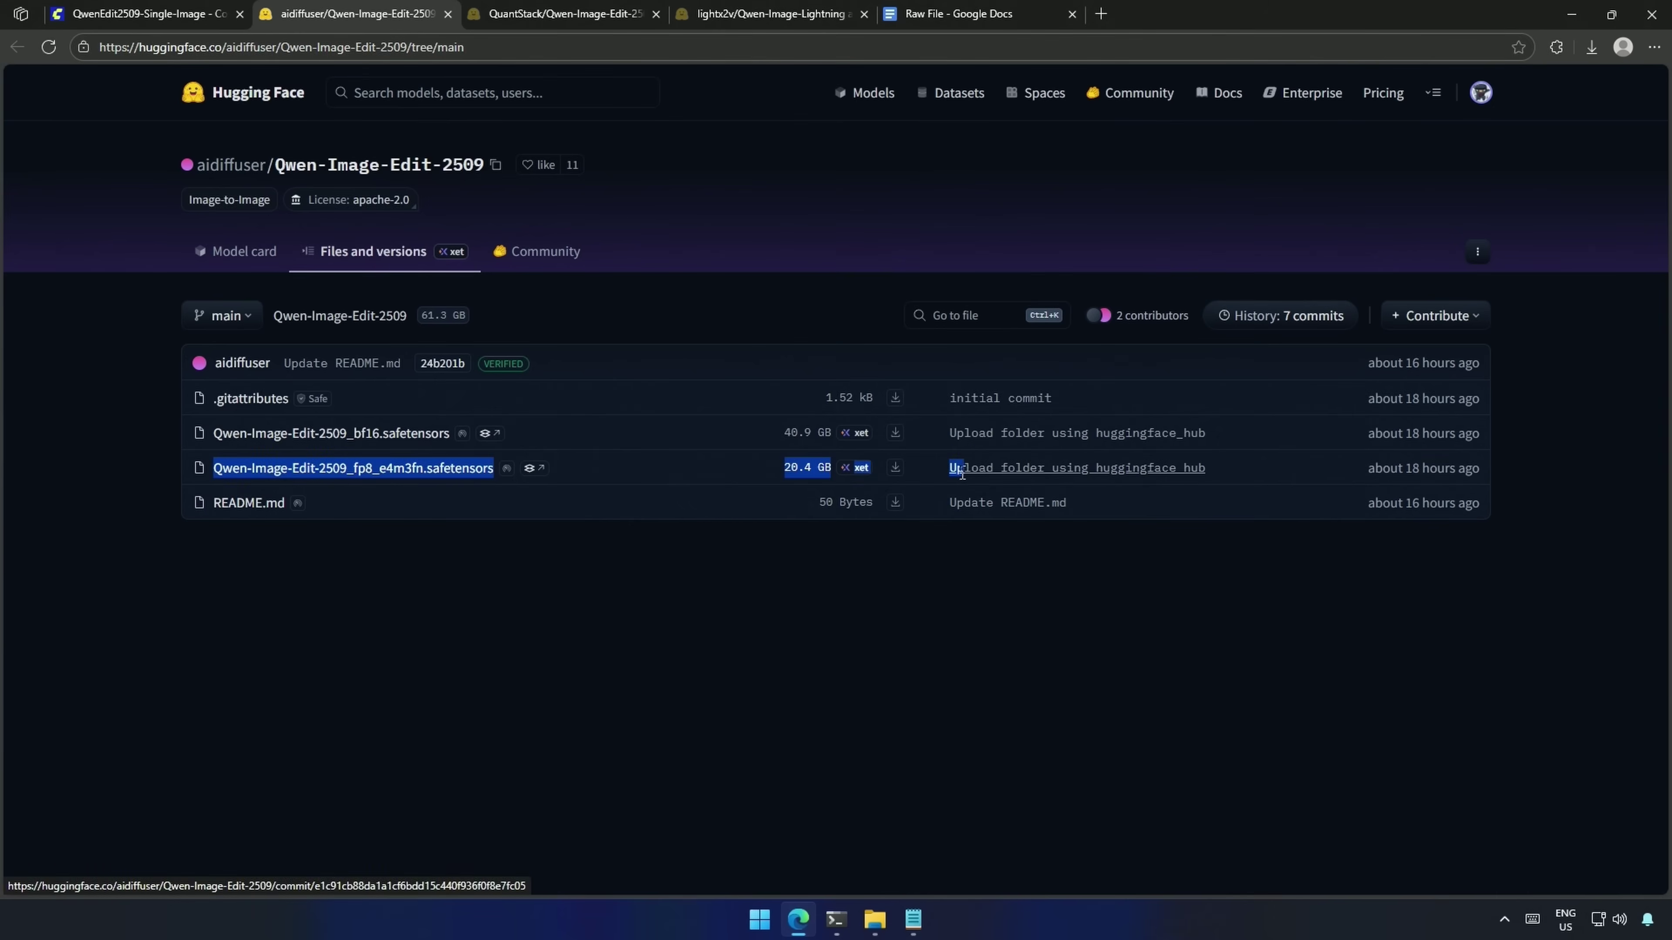
left_click(397, 676)
left_click_drag(170, 436, 943, 441)
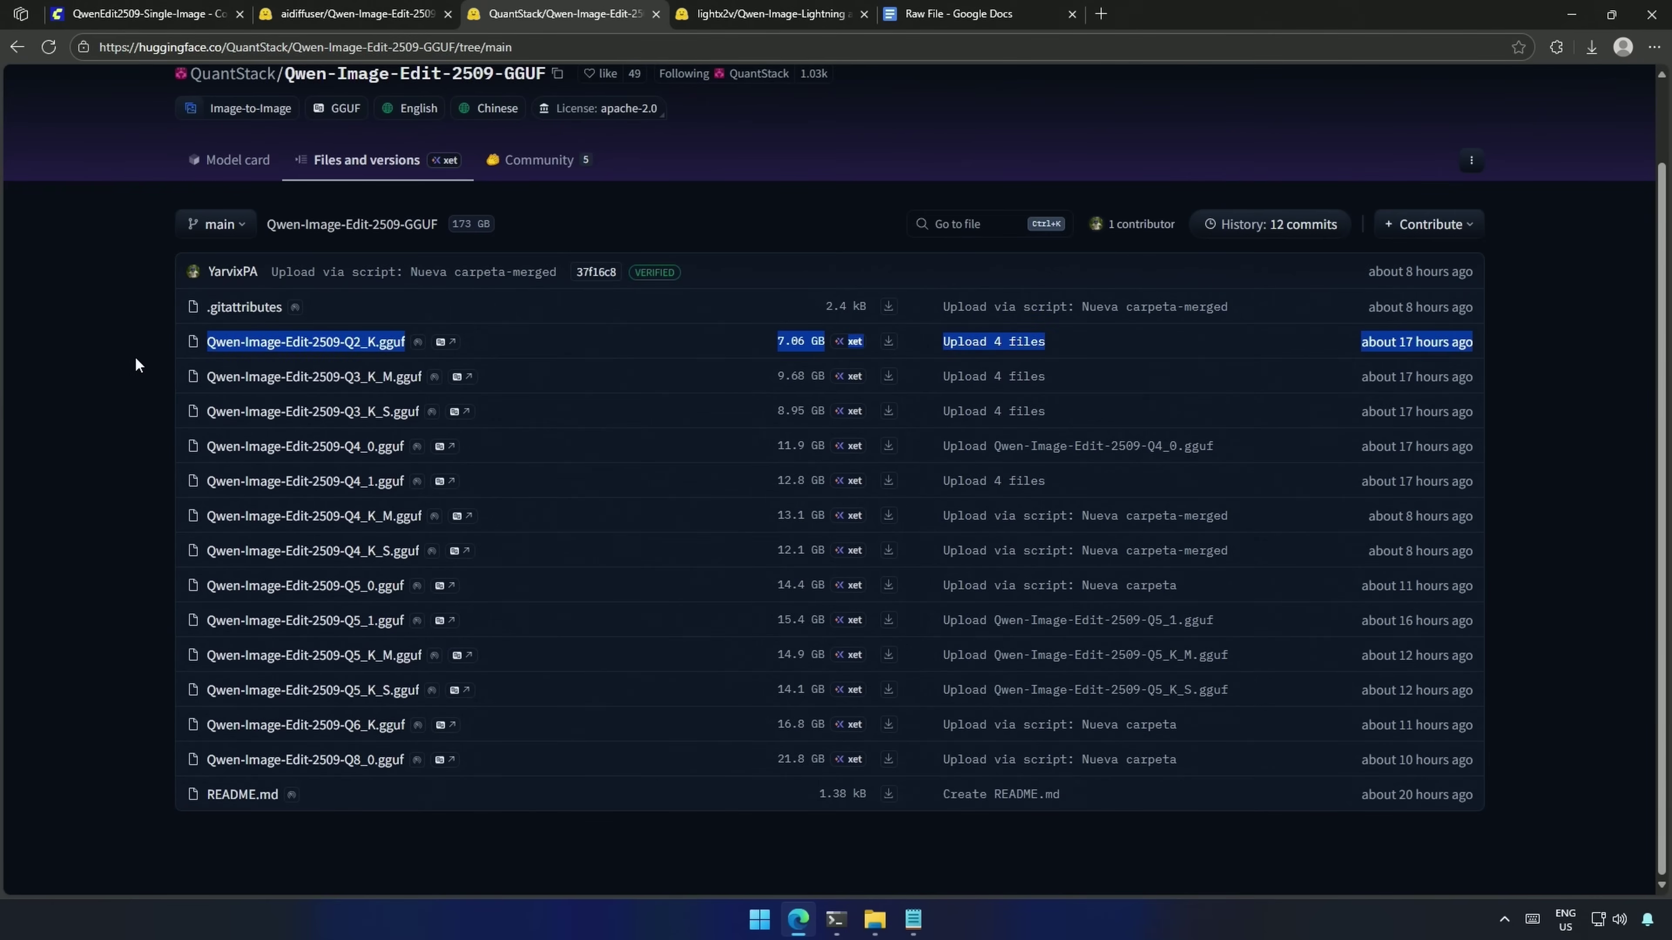
Step: Highlight the small Q2_K and the 21.8 GB Q8_0 GGUF files
left_click_drag(134, 357, 888, 344)
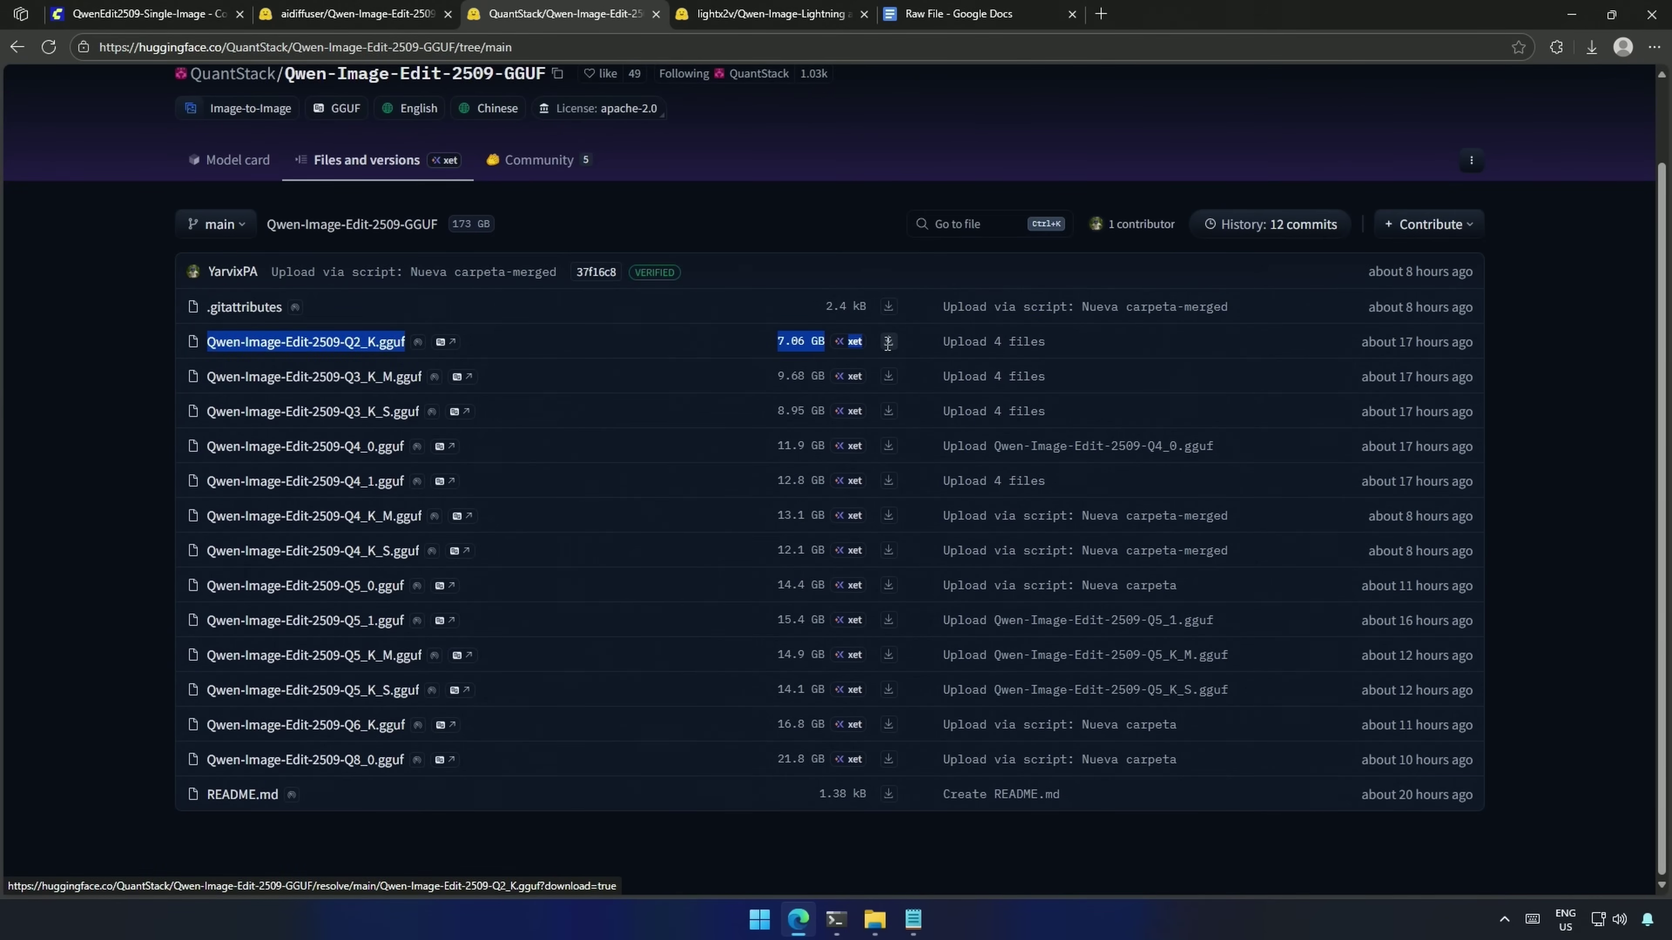
left_click(148, 518)
left_click_drag(149, 742, 923, 771)
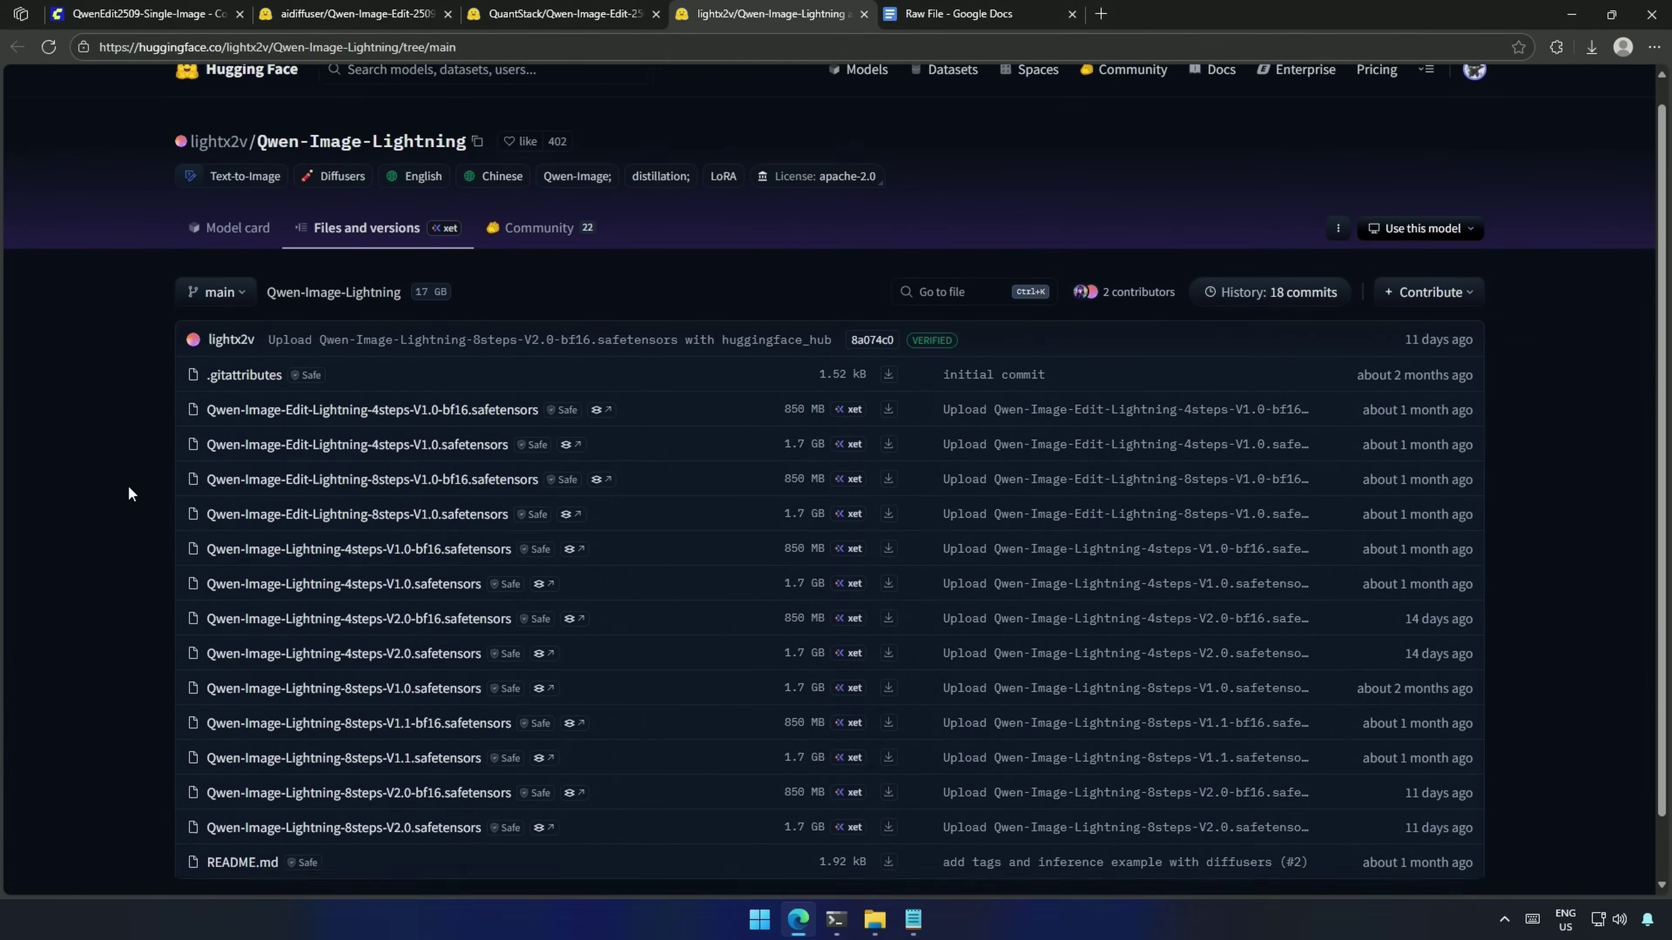
Step: Highlight the four Edit-Lightning LoRAs, then the plain Qwen-Image-Lightning files
scroll(128, 484, "down", 2)
left_click_drag(179, 361, 634, 441)
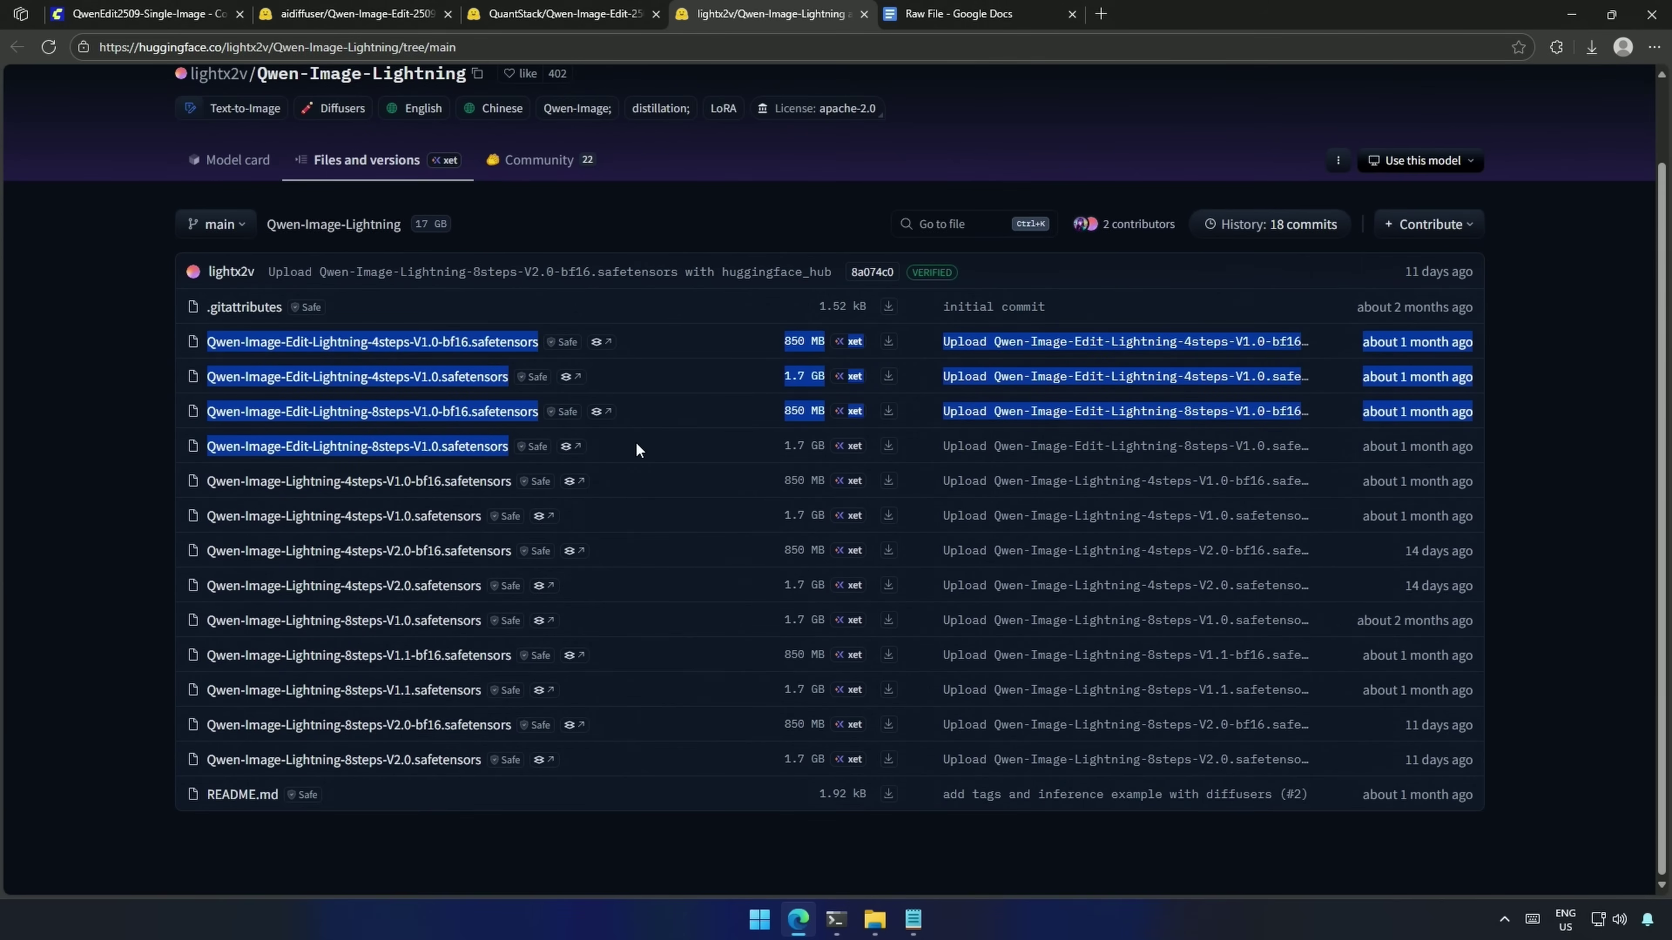
left_click_drag(150, 485, 599, 769)
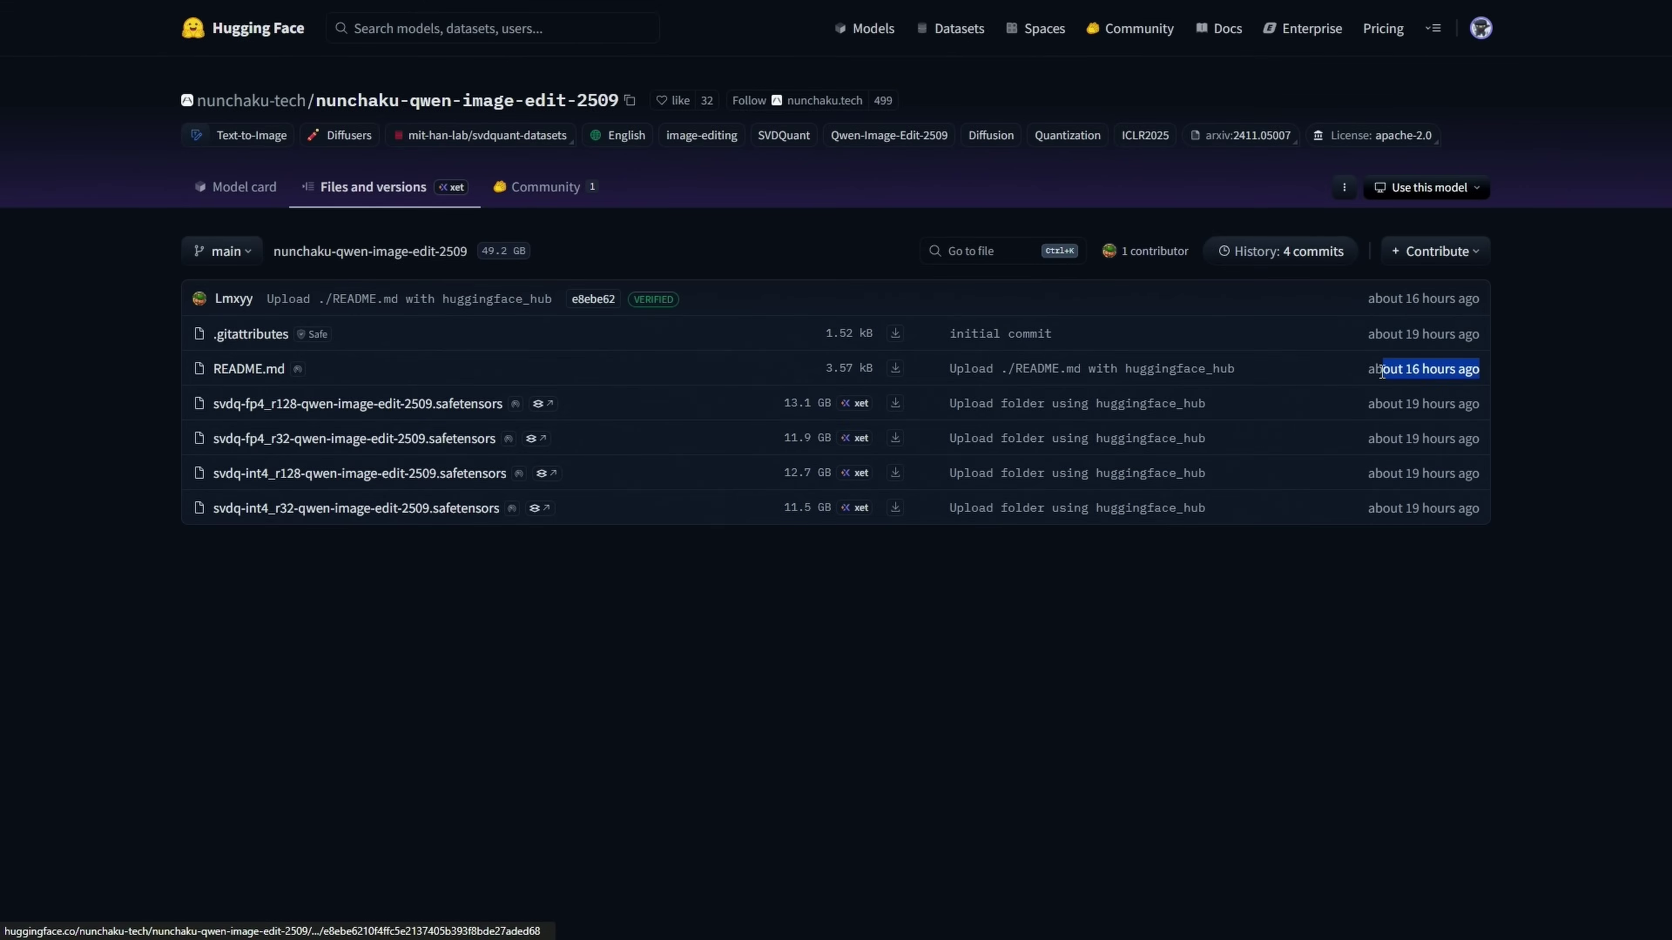
left_click_drag(1382, 371, 1372, 371)
left_click(1280, 713)
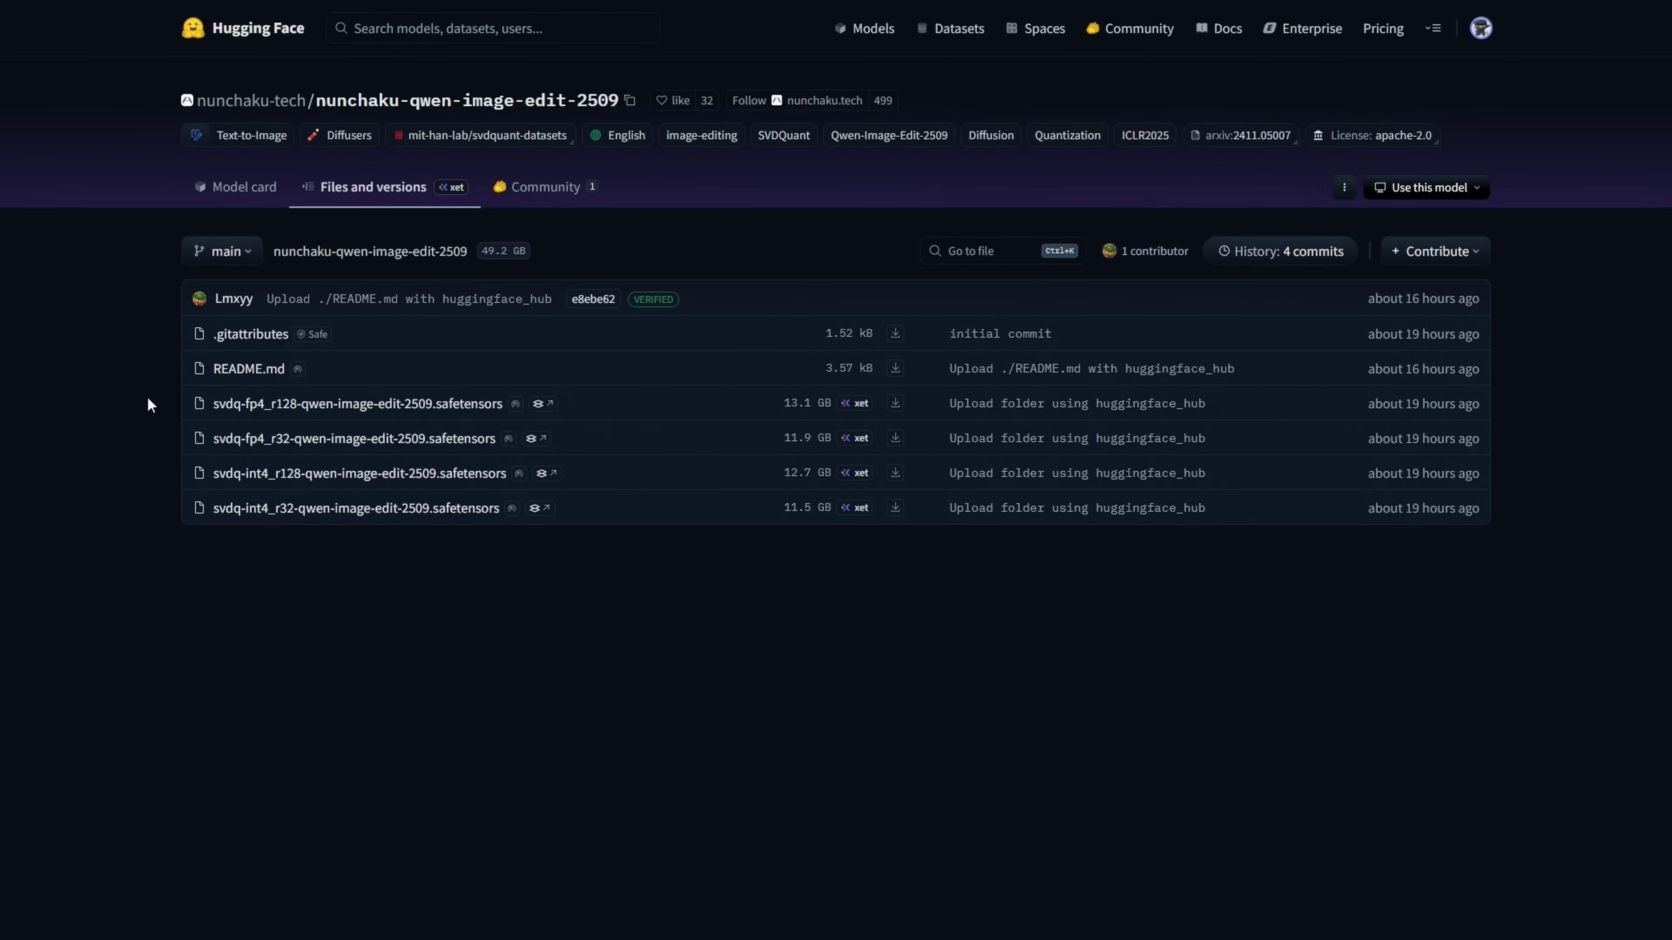
left_click_drag(156, 403, 1591, 451)
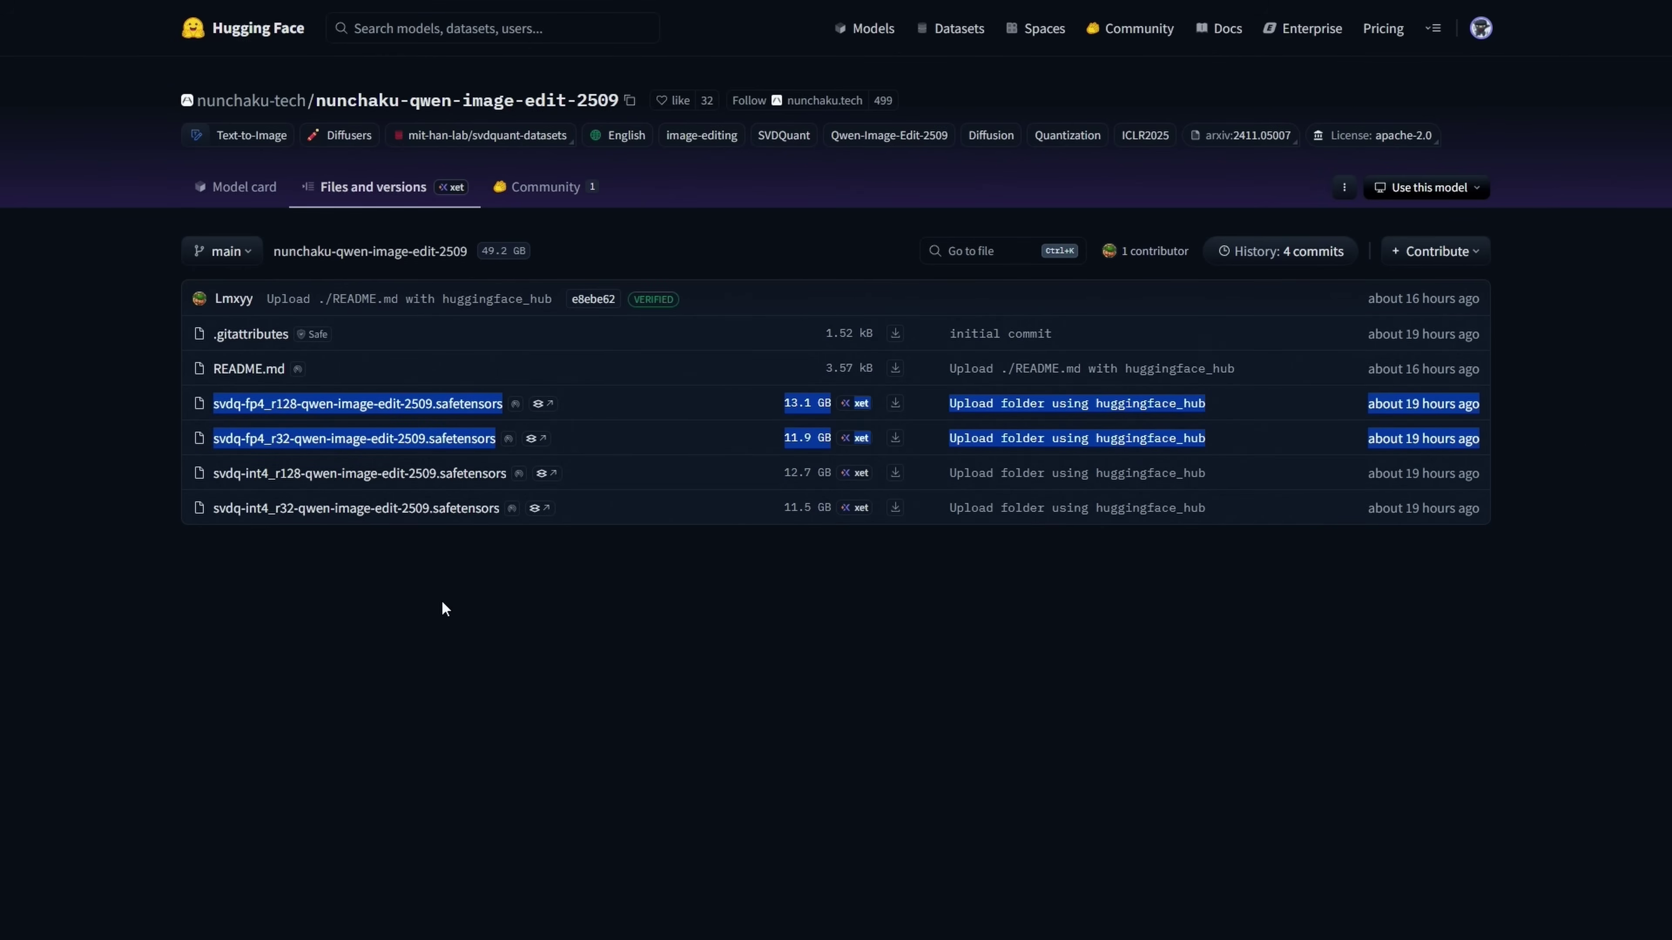
left_click(280, 456)
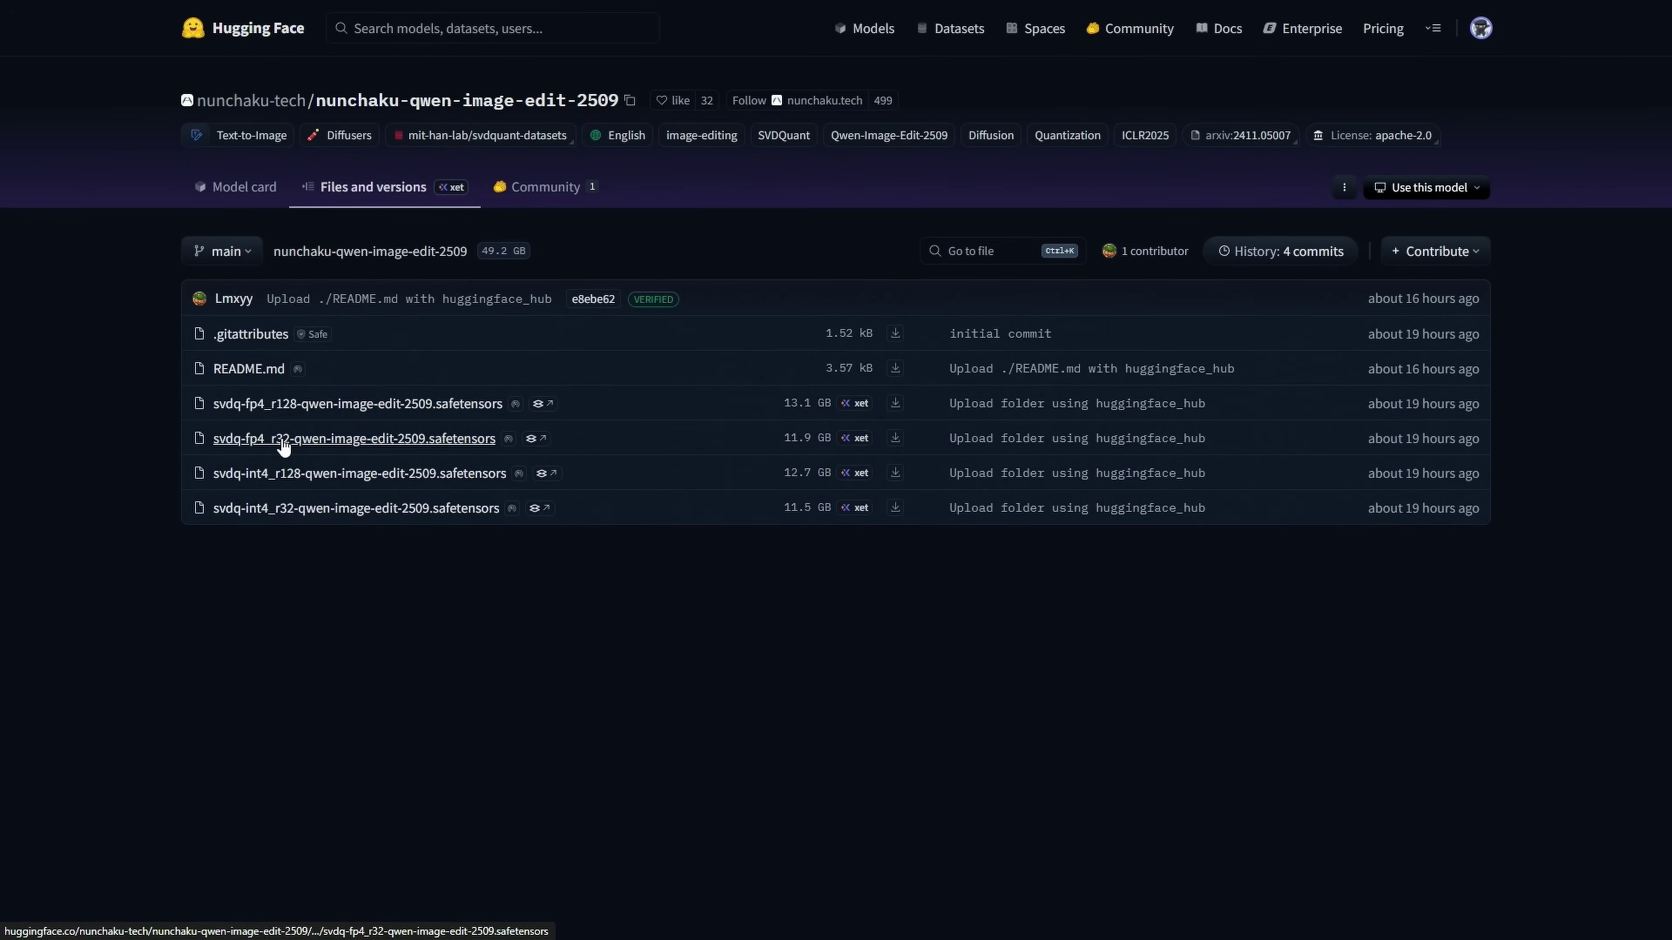
left_click_drag(154, 470, 520, 547)
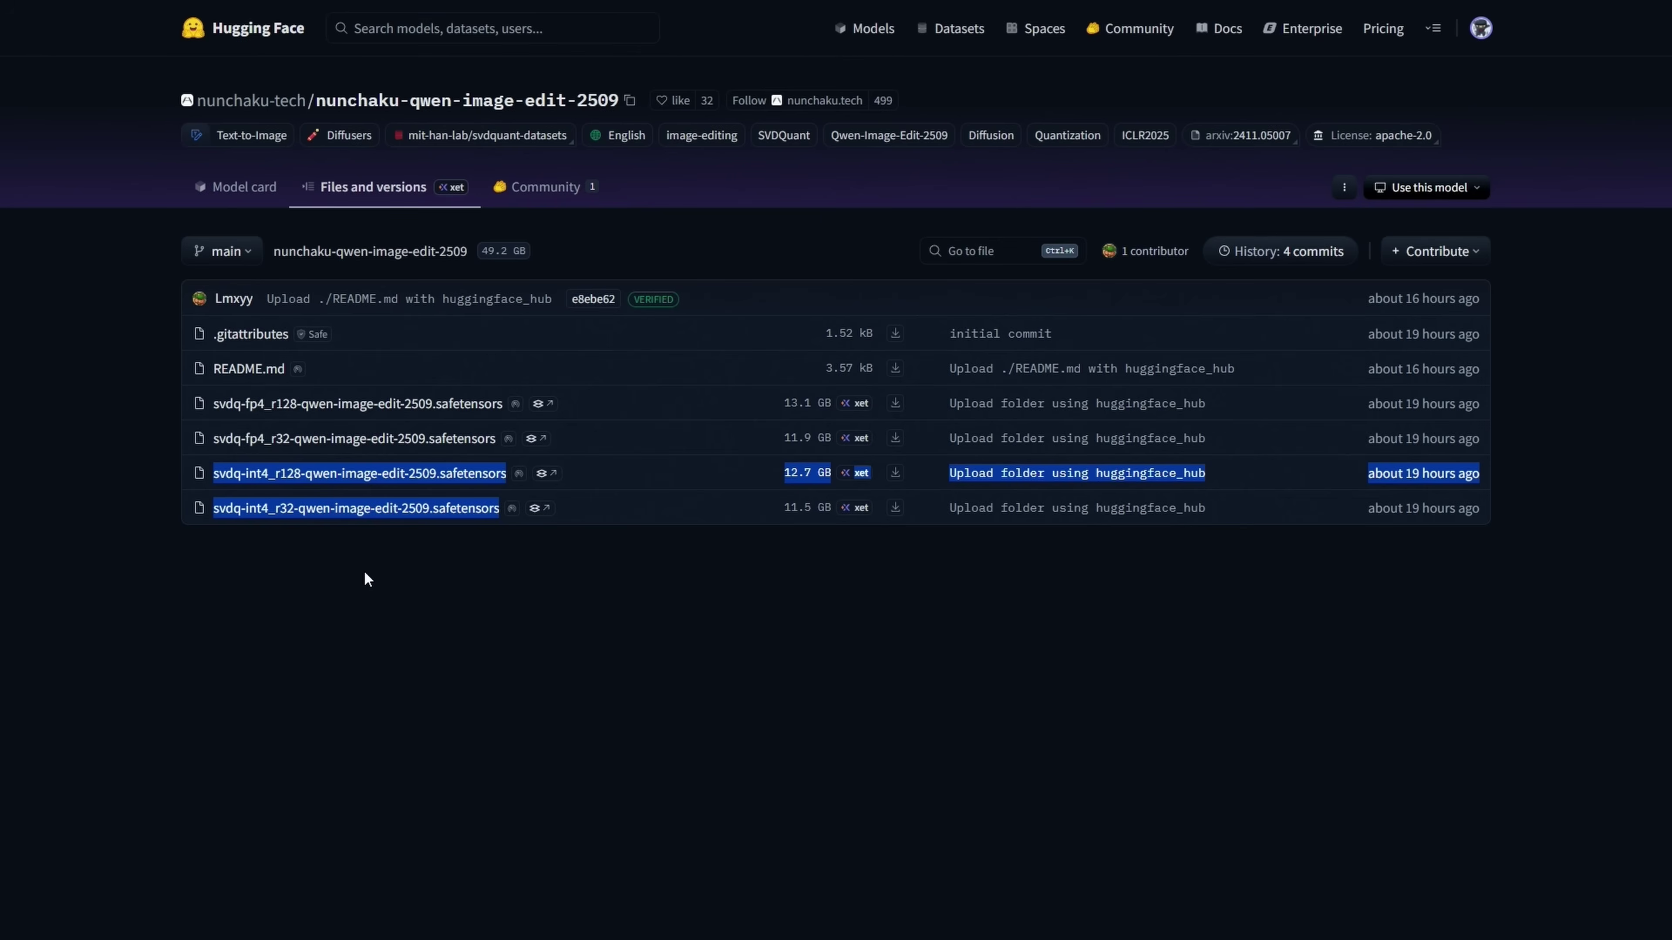
Step: Save svdq-int4_r128-qwen-image-edit-2509.safetensors into models/diffusion_models/QwenNun
left_click(895, 472)
left_click(1411, 133)
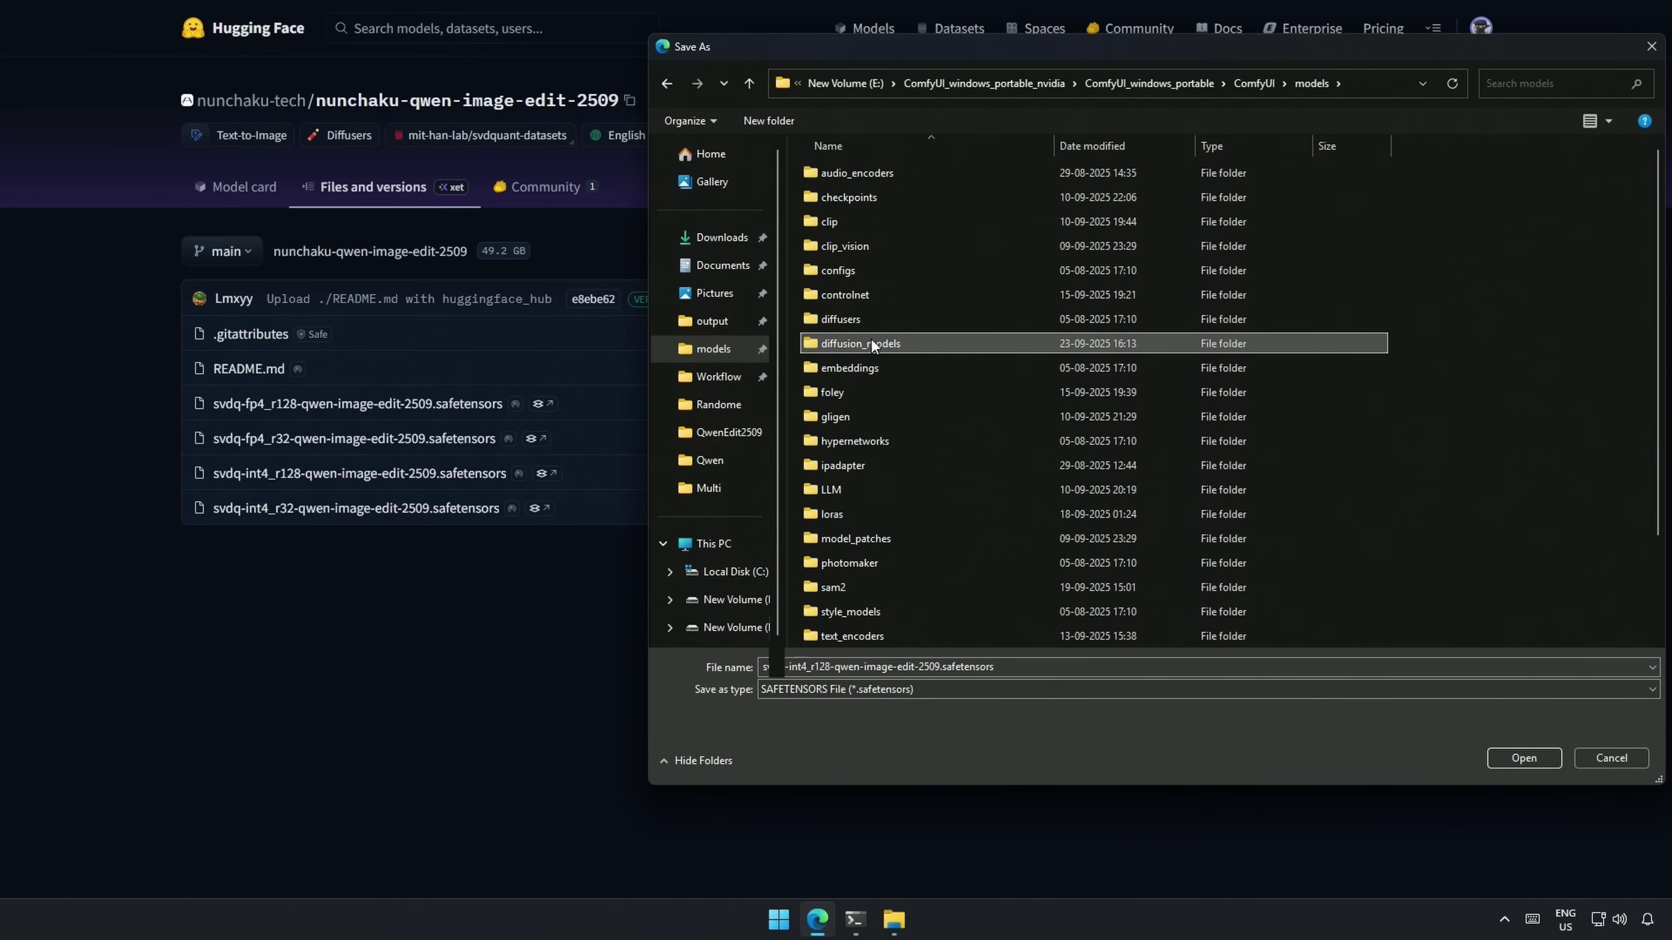
double_click(872, 340)
double_click(870, 344)
left_click(1499, 752)
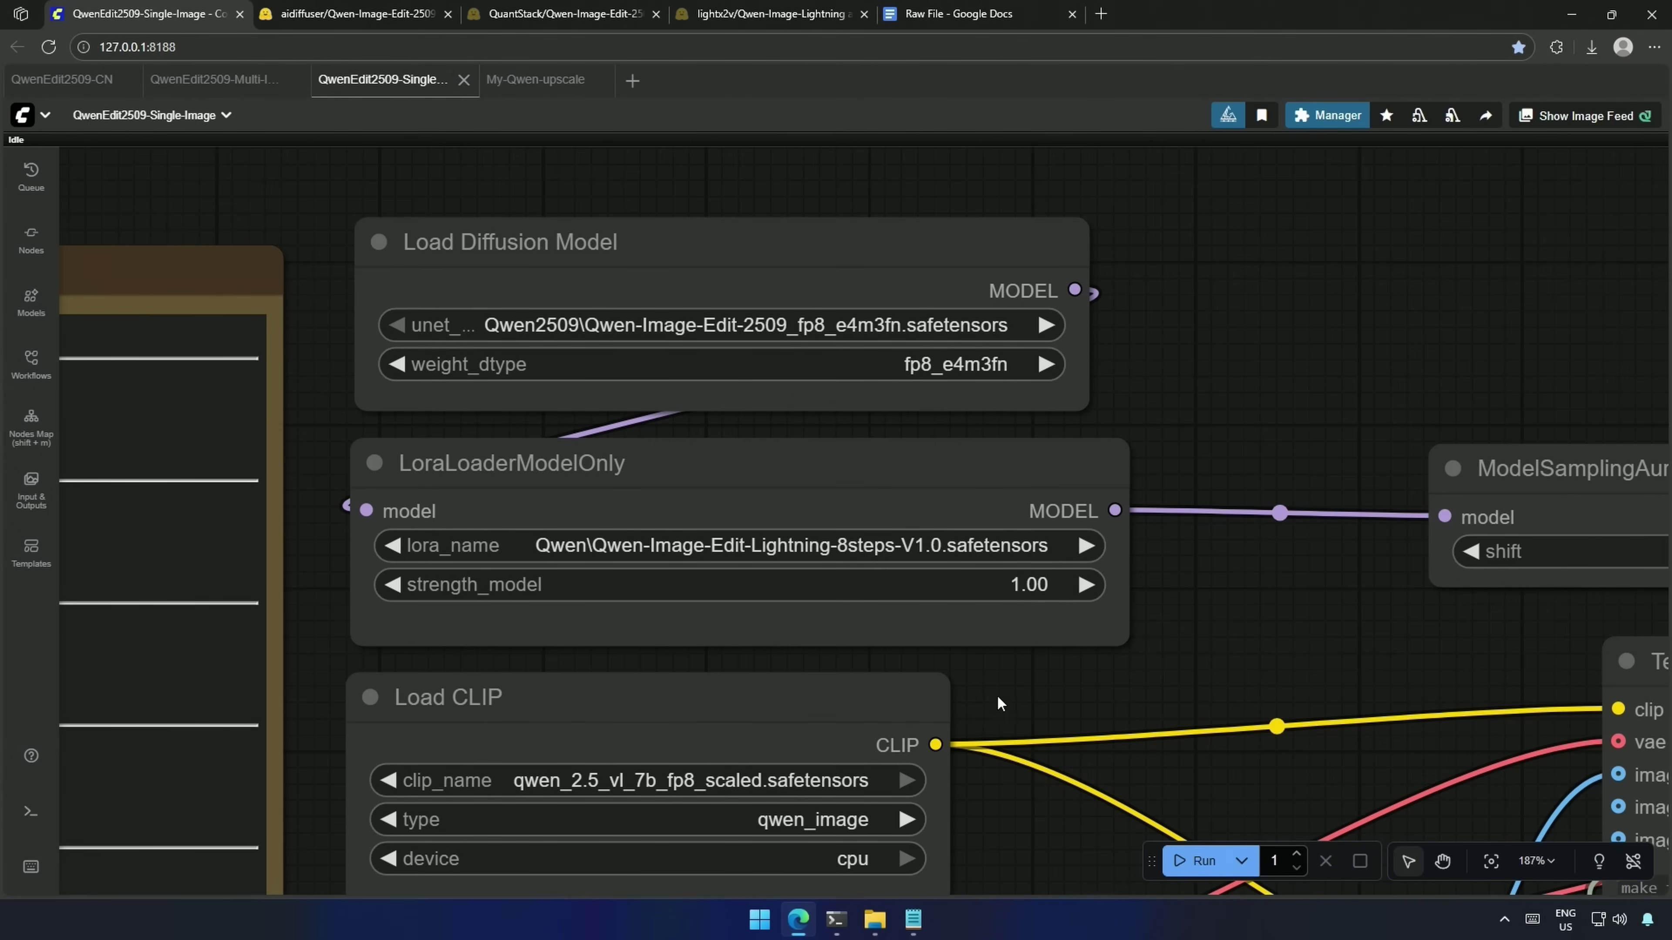
left_click_drag(997, 698, 1001, 428)
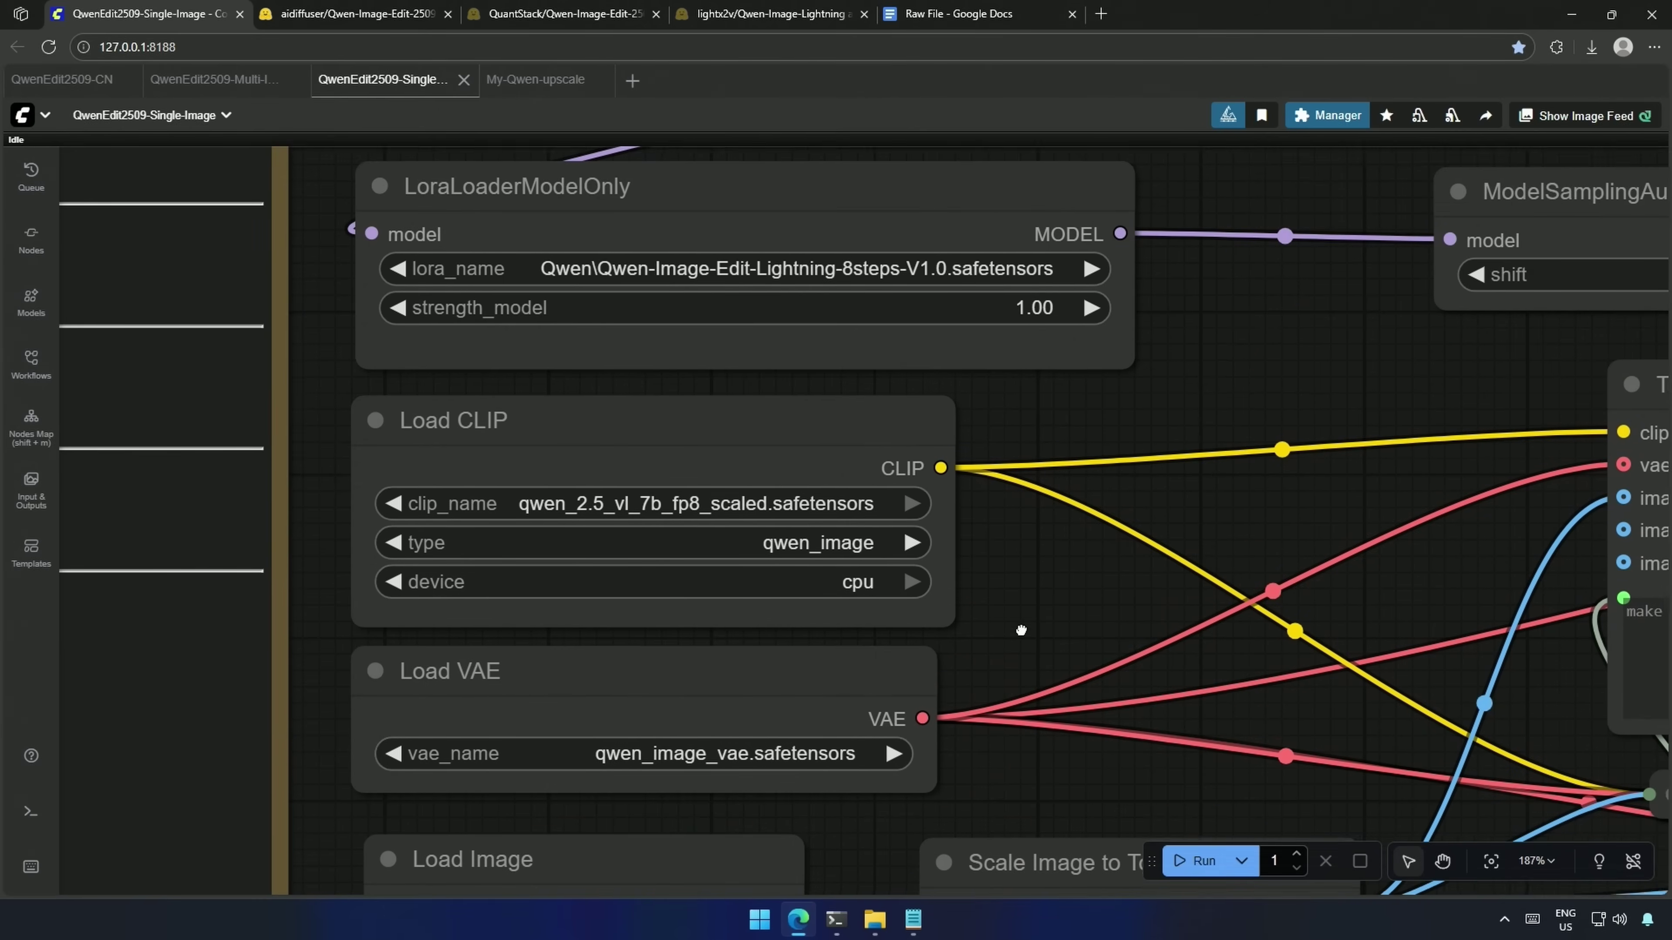
left_click_drag(1026, 627, 1030, 419)
scroll(892, 499, "down", 4)
left_click_drag(892, 500, 768, 602)
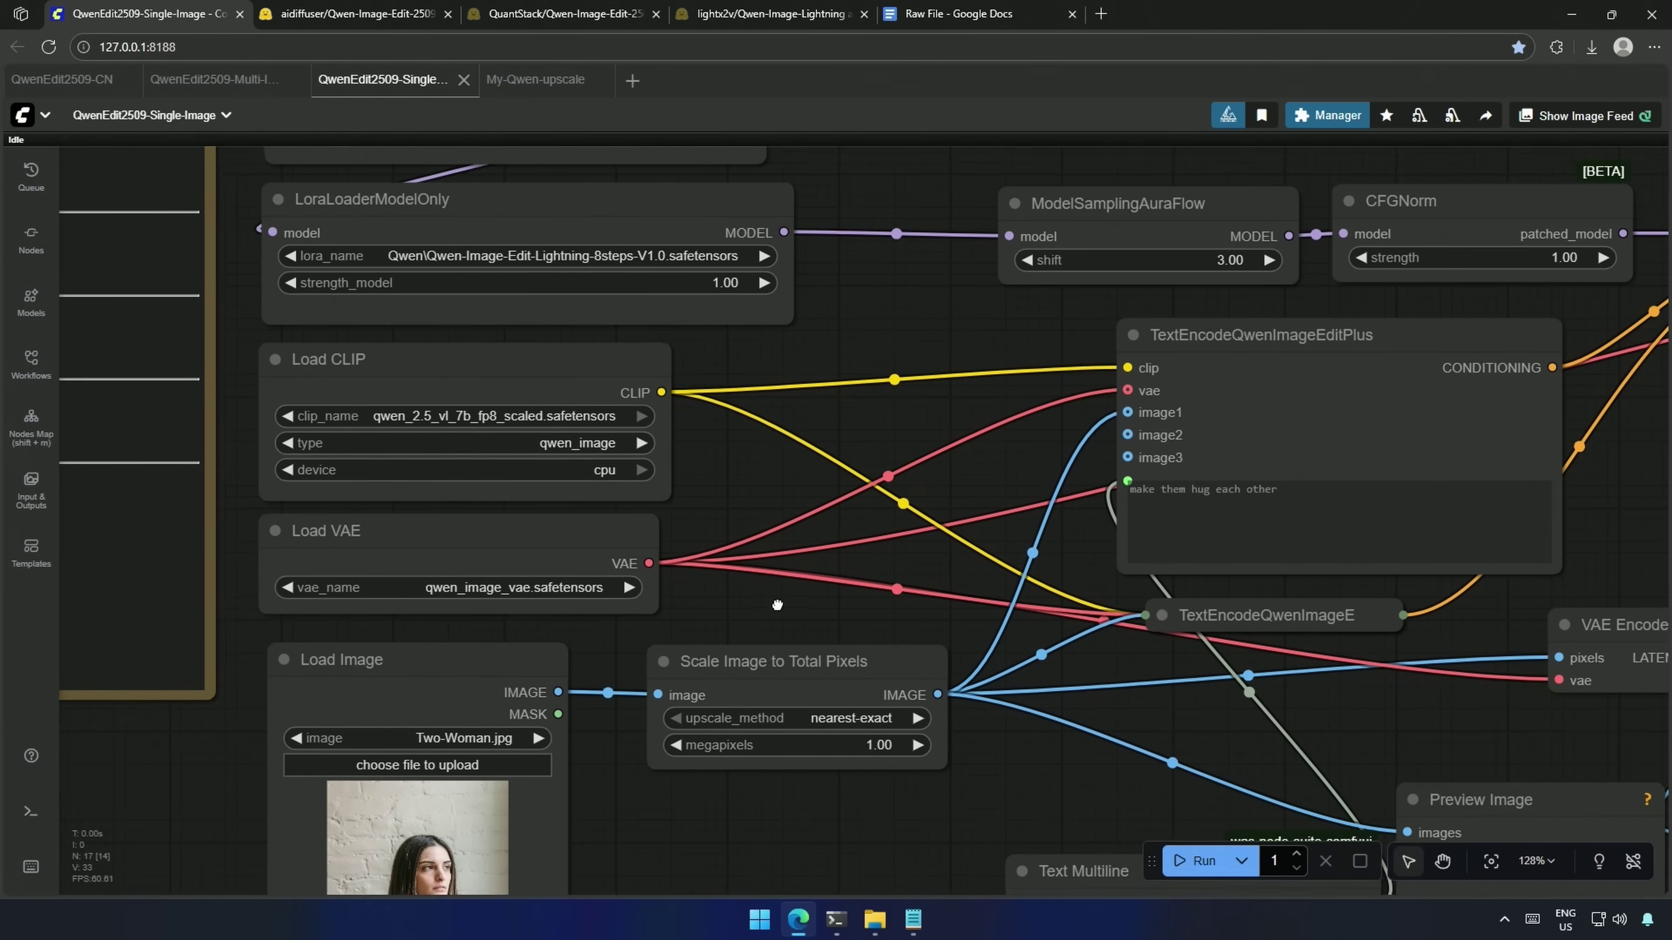
left_click_drag(1260, 356, 961, 415)
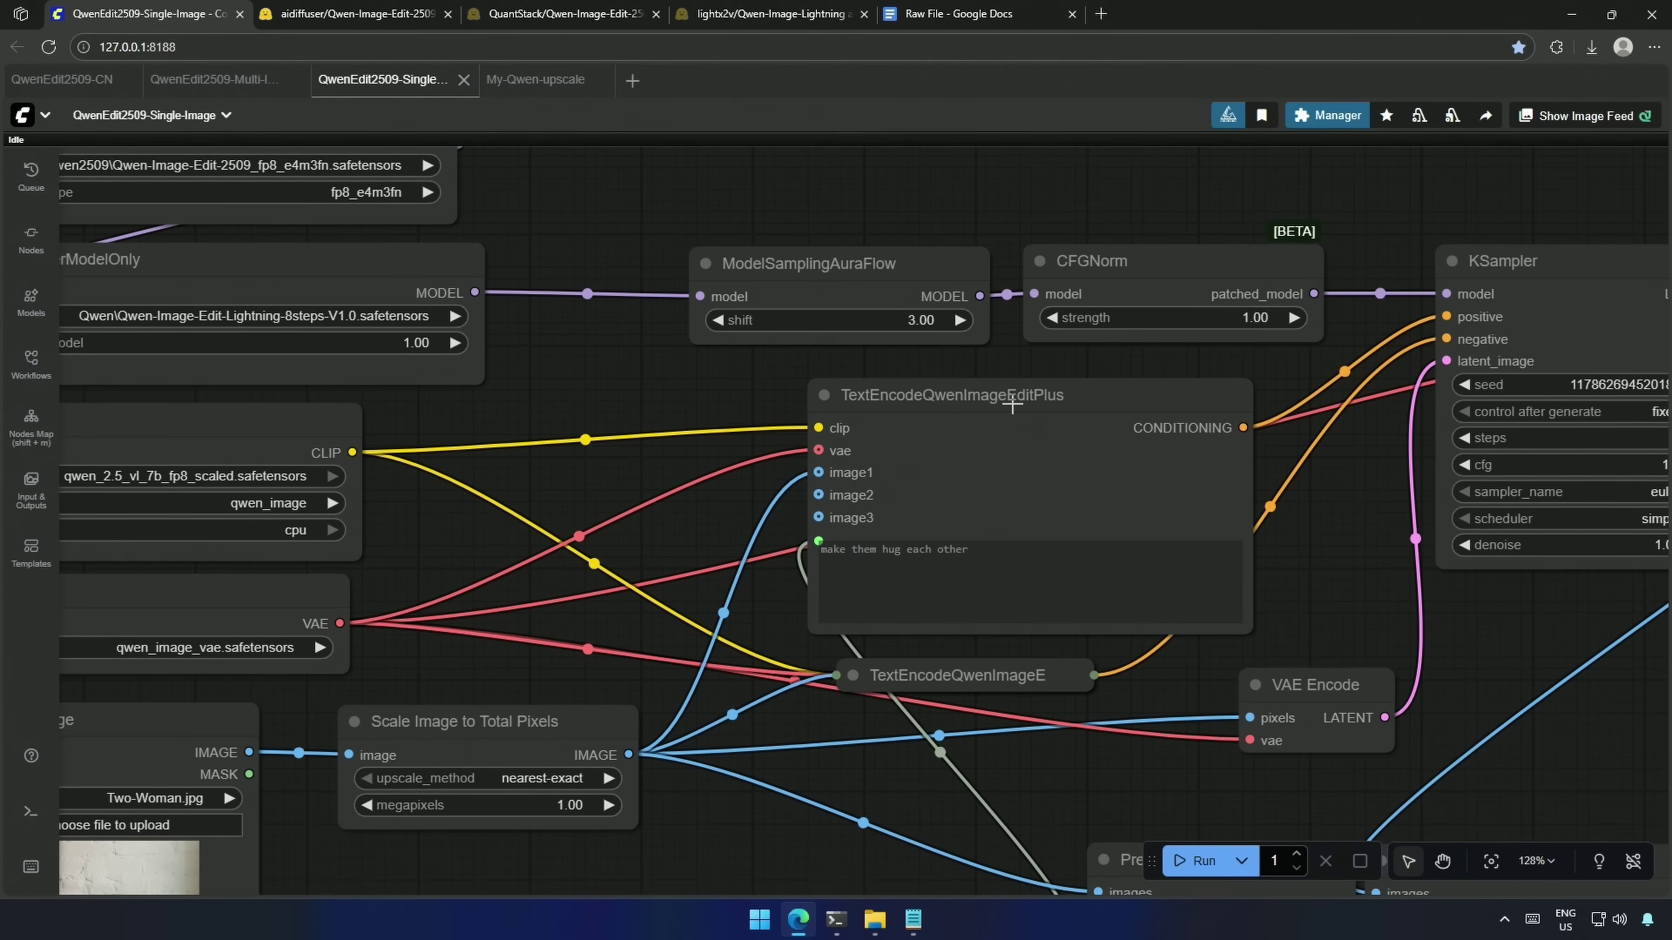
scroll(1011, 405, "down", 2)
left_click_drag(1101, 597, 765, 663)
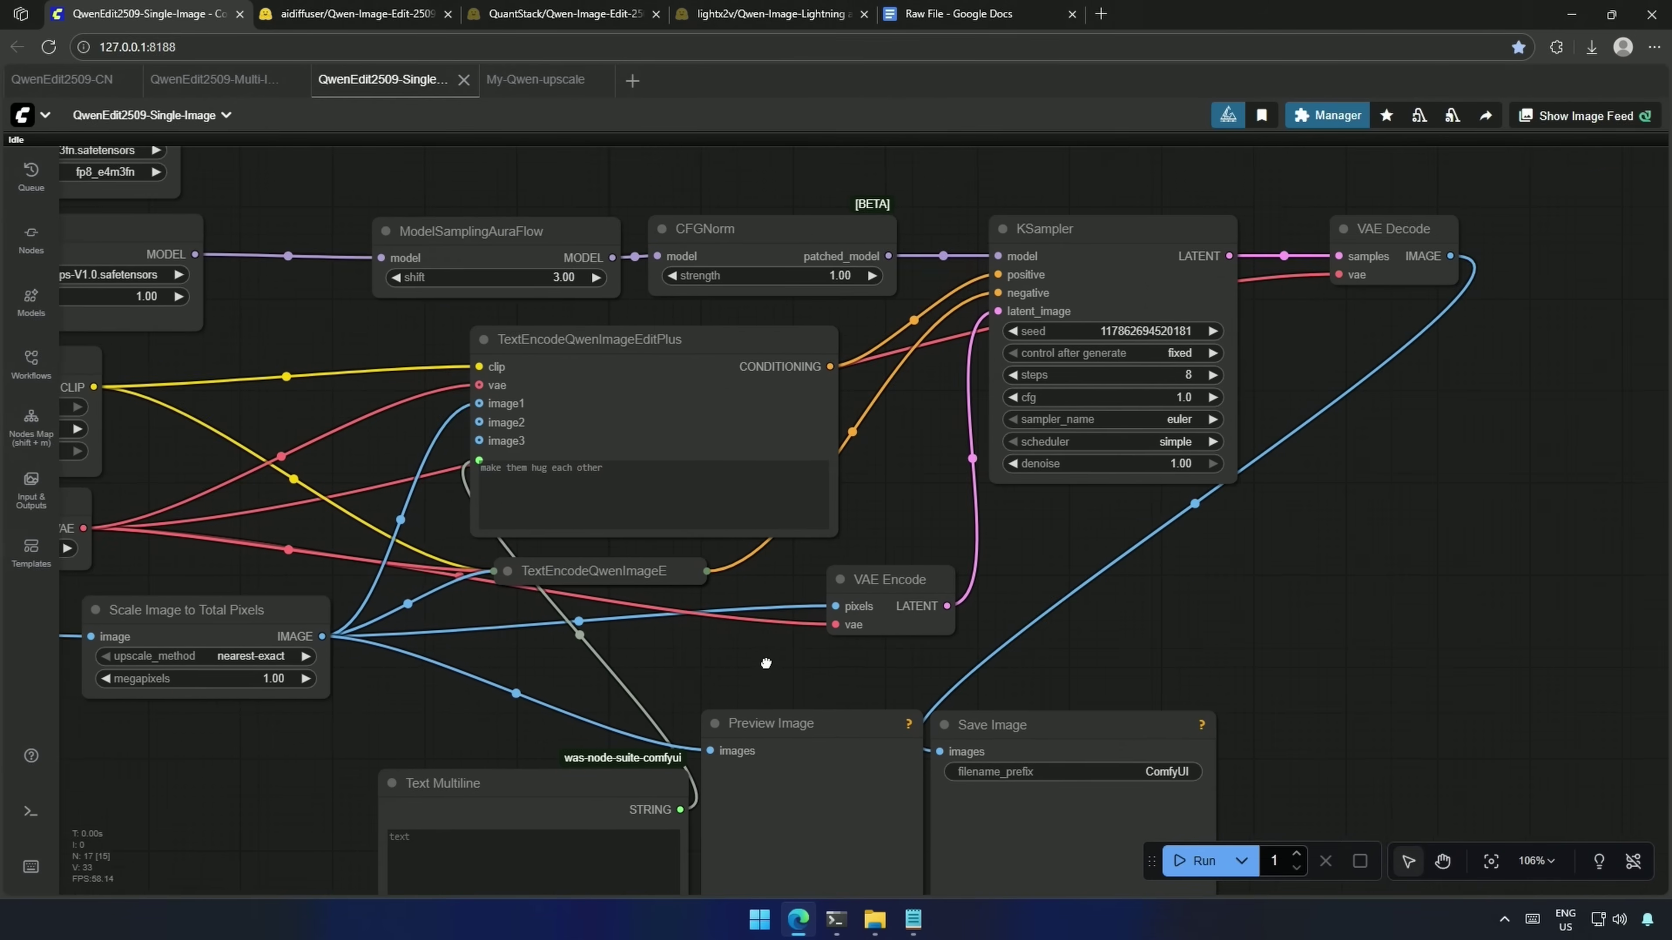
scroll(1119, 604, "down", 1)
left_click(816, 764)
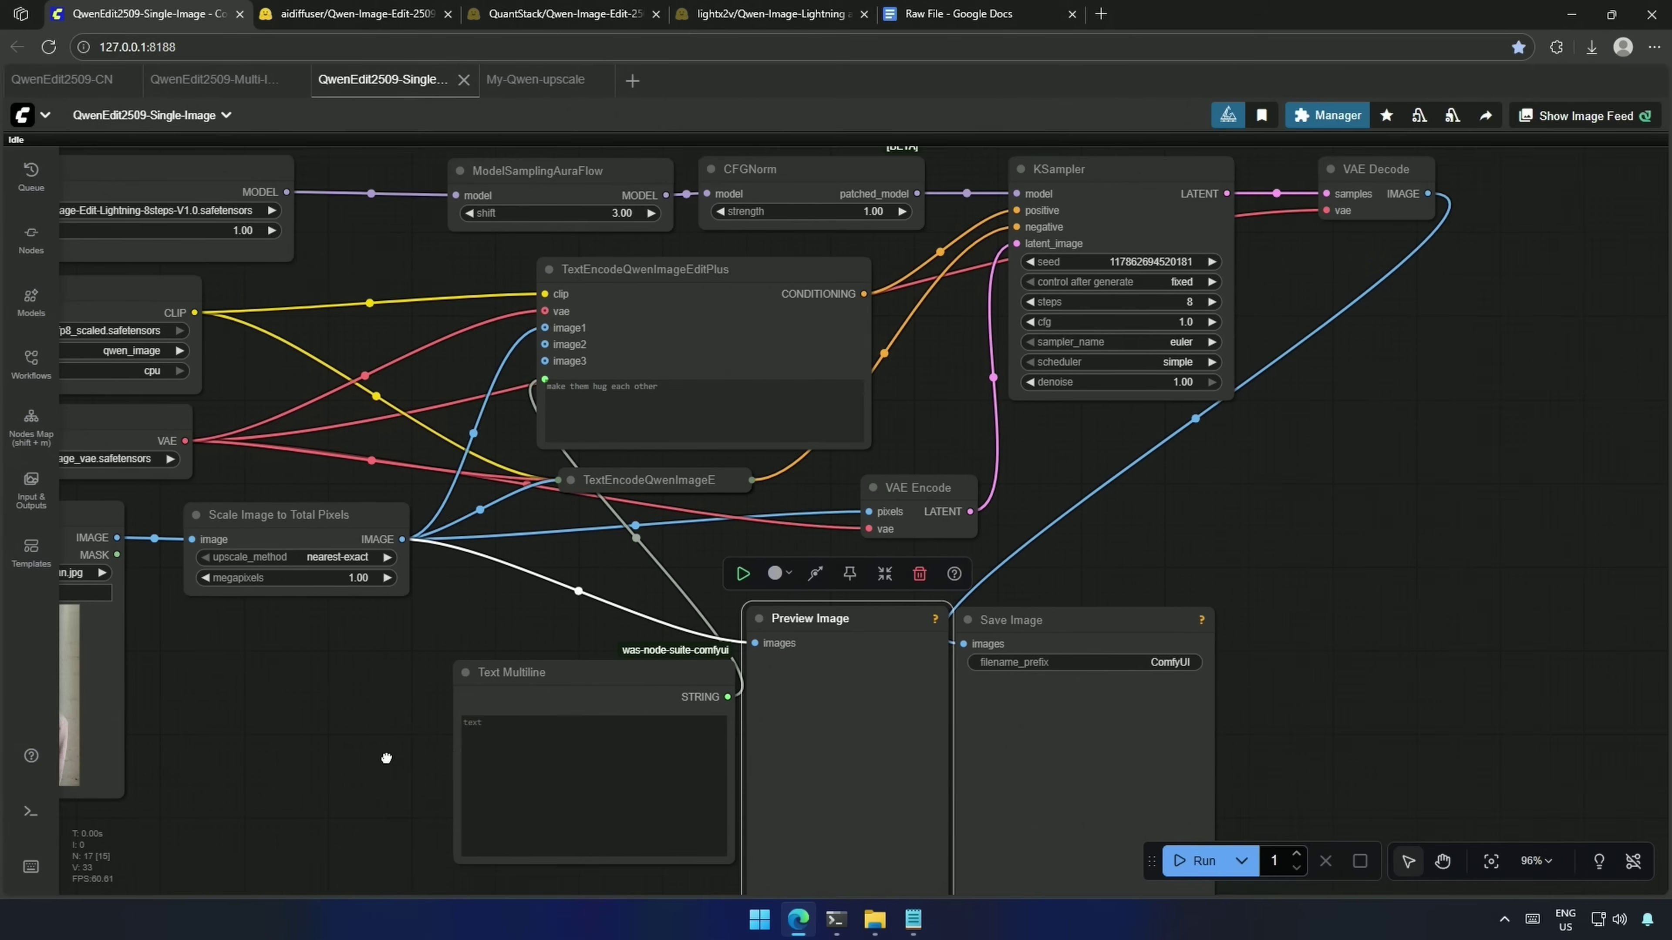
left_click_drag(386, 759, 583, 751)
scroll(869, 349, "up", 3)
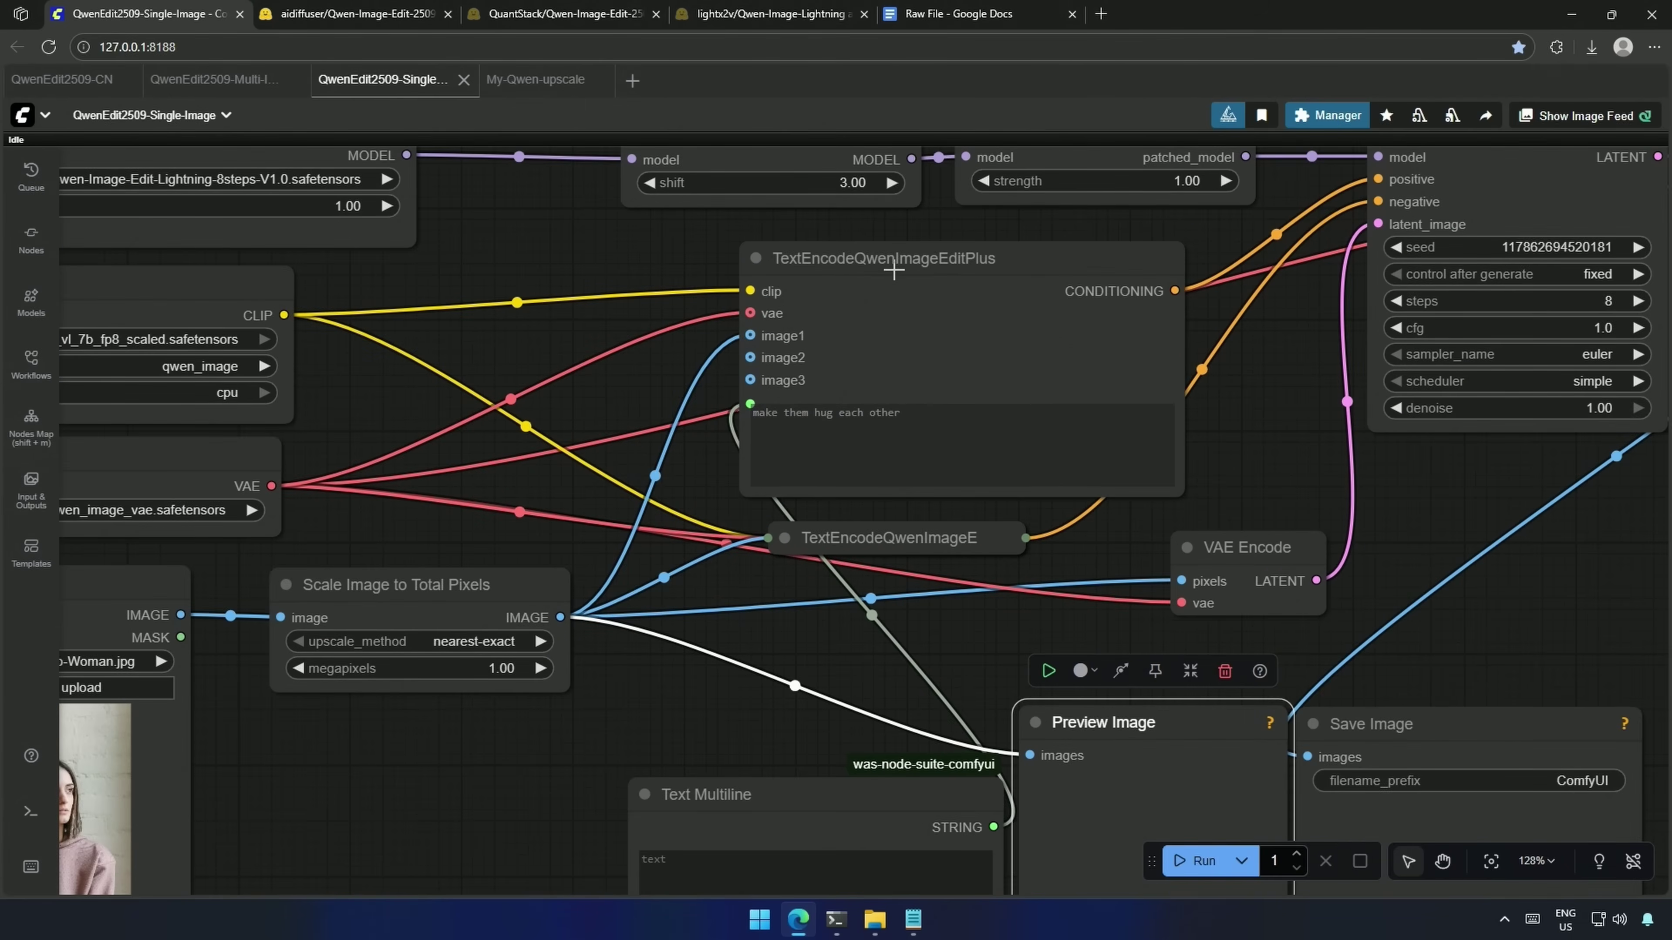
Step: Set the Manager's update channel to ComfyUI Nightly Version
left_click(1326, 116)
left_click(465, 487)
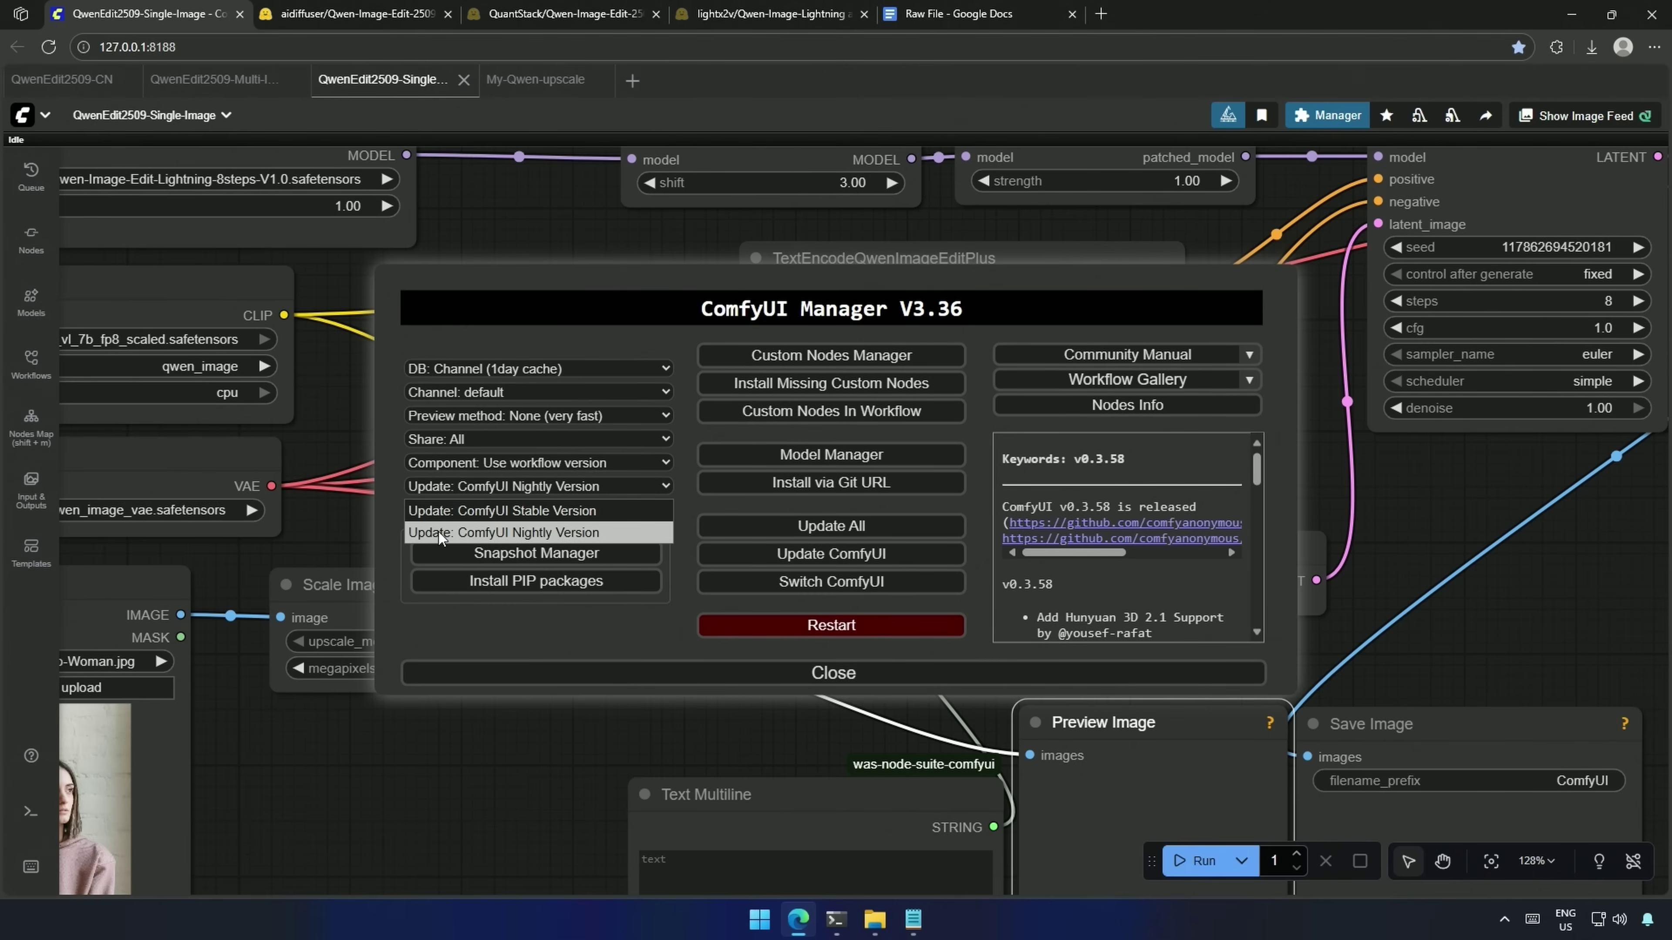
left_click(514, 533)
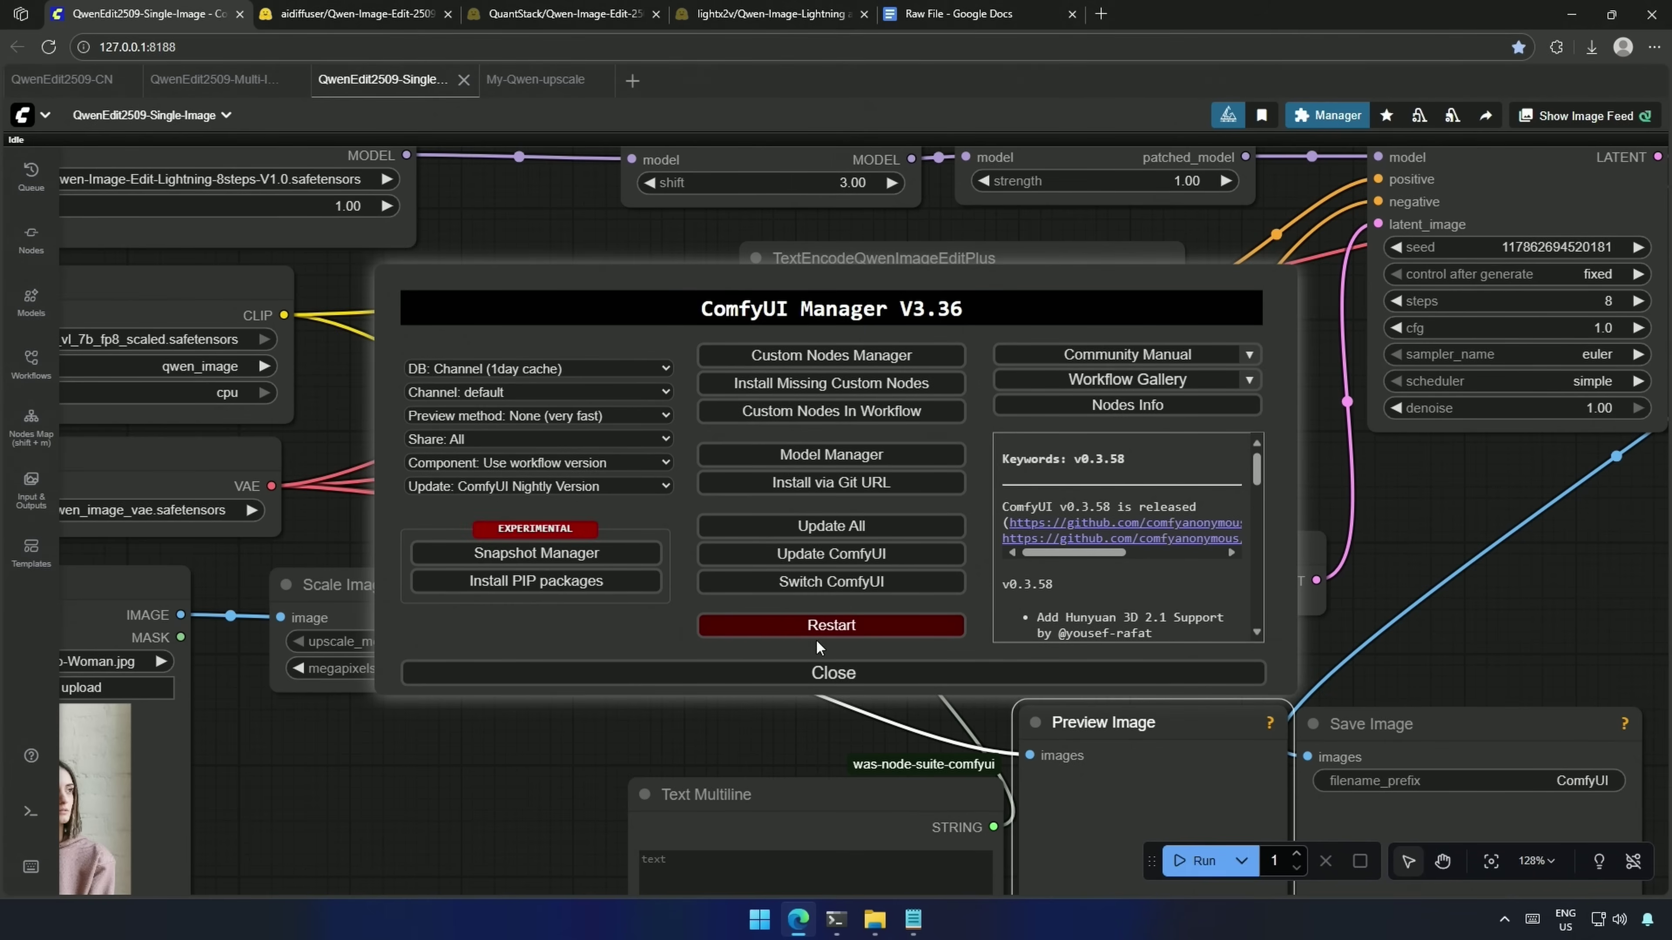
left_click(833, 672)
Step: Fit the workflow in view and bring the Model links note forward
left_click(1491, 862)
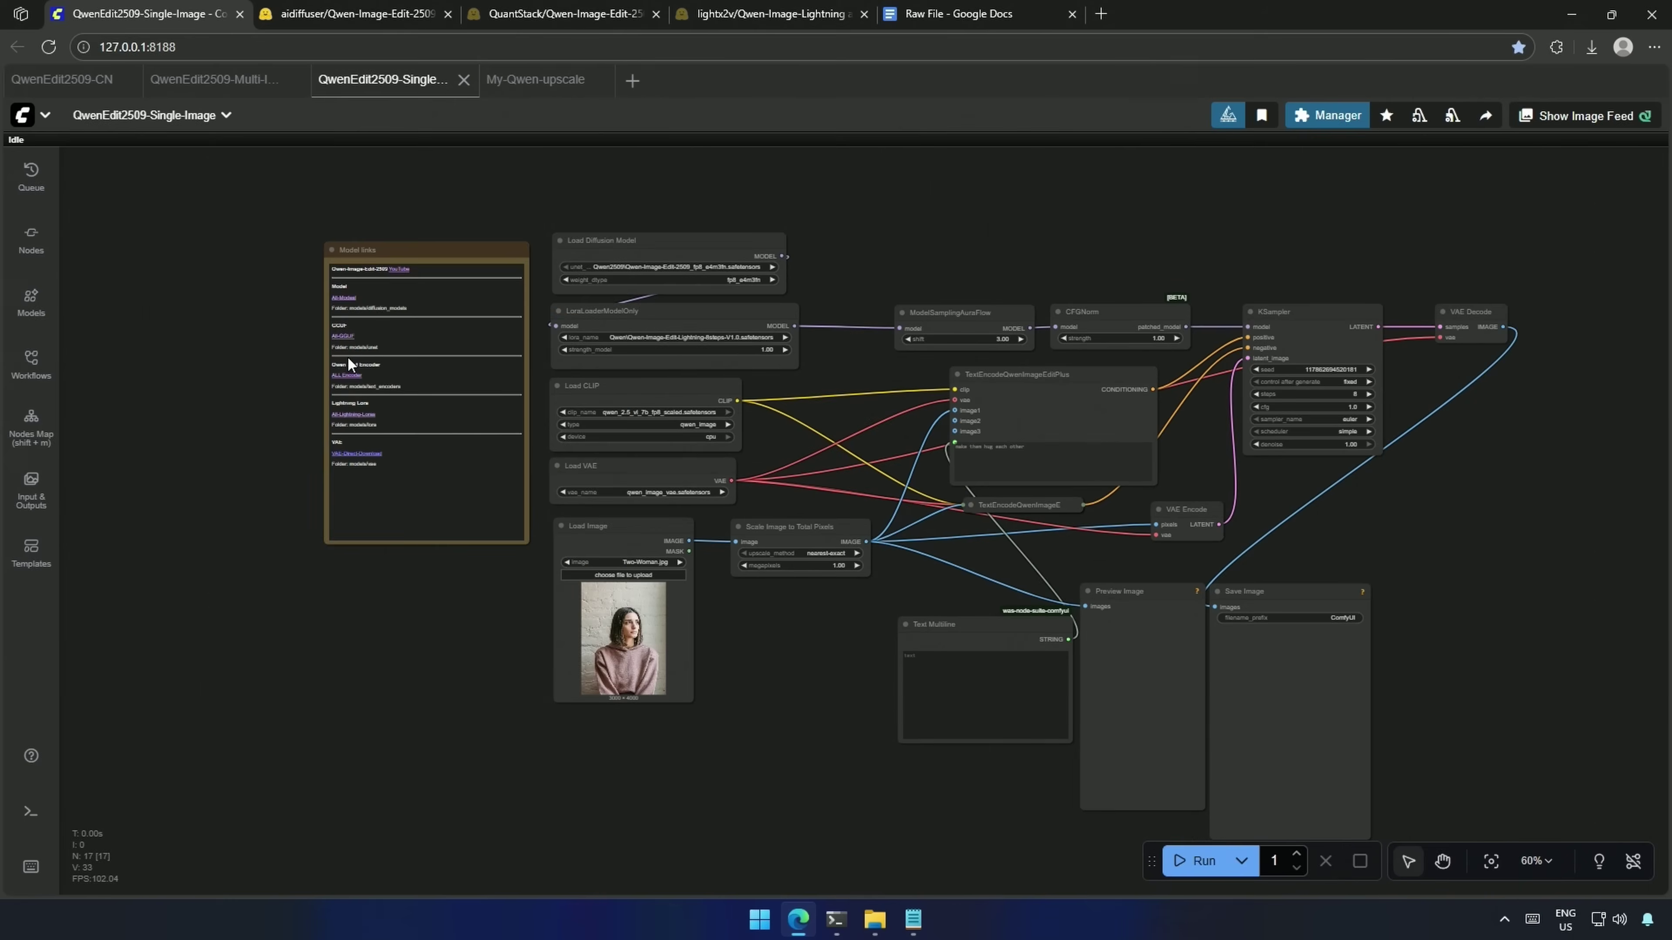
scroll(303, 338, "up", 8)
left_click_drag(289, 307, 219, 389)
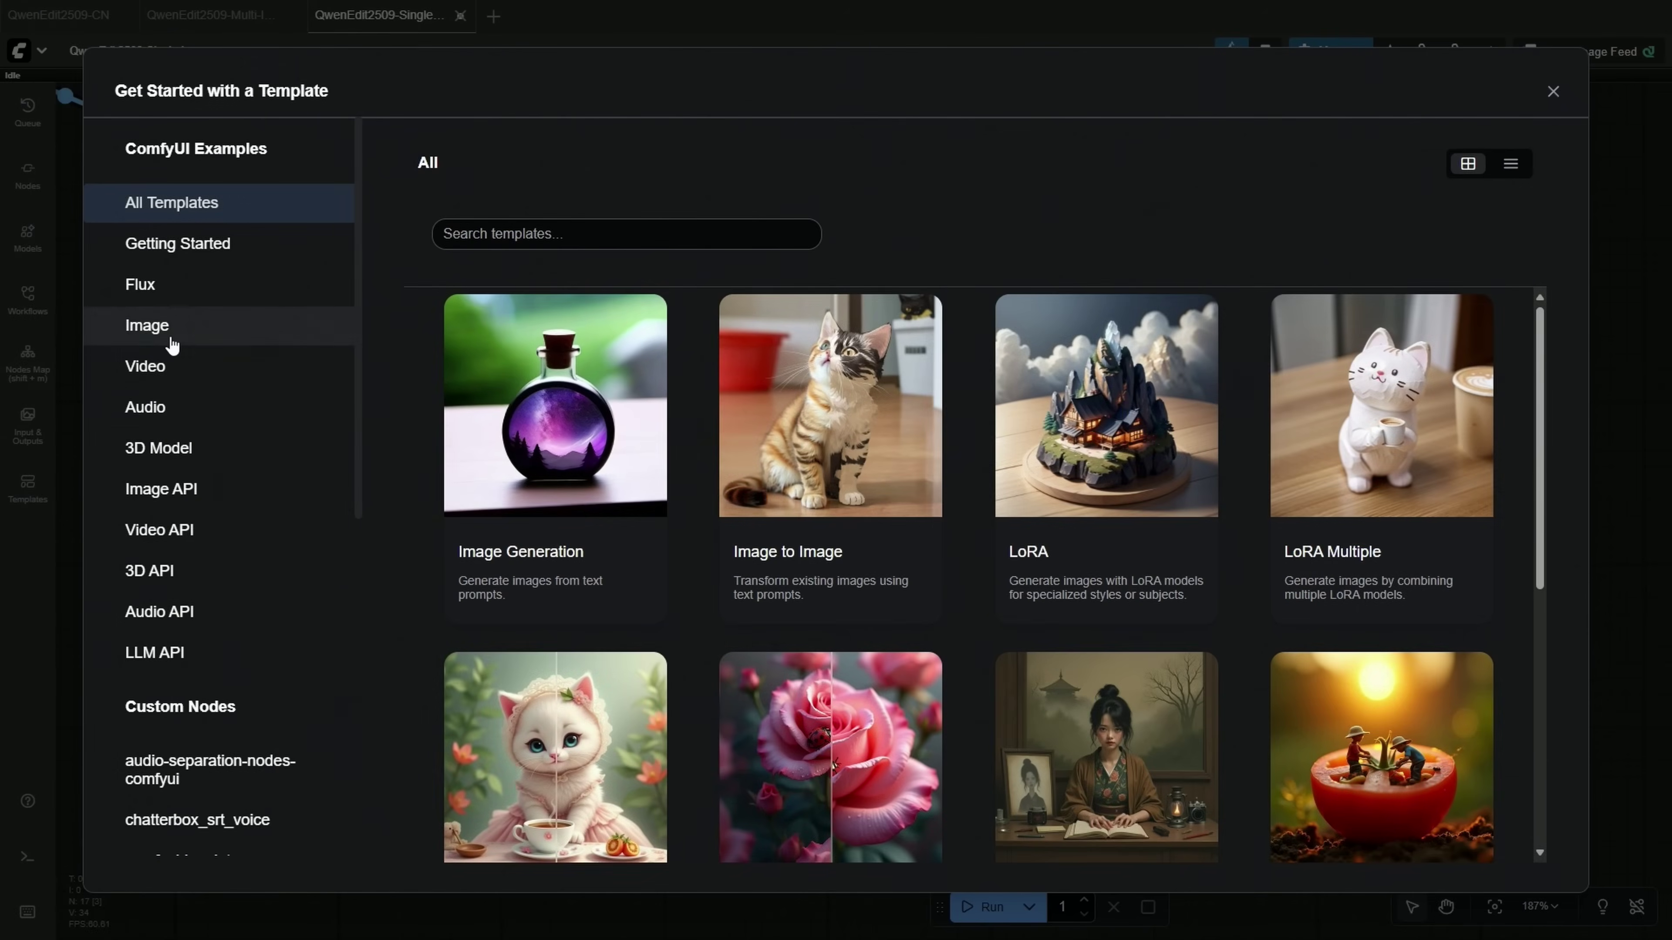
Step: Open the Qwen Image Edit 2509 template from the Image templates and dismiss the Missing Models notice
left_click(170, 337)
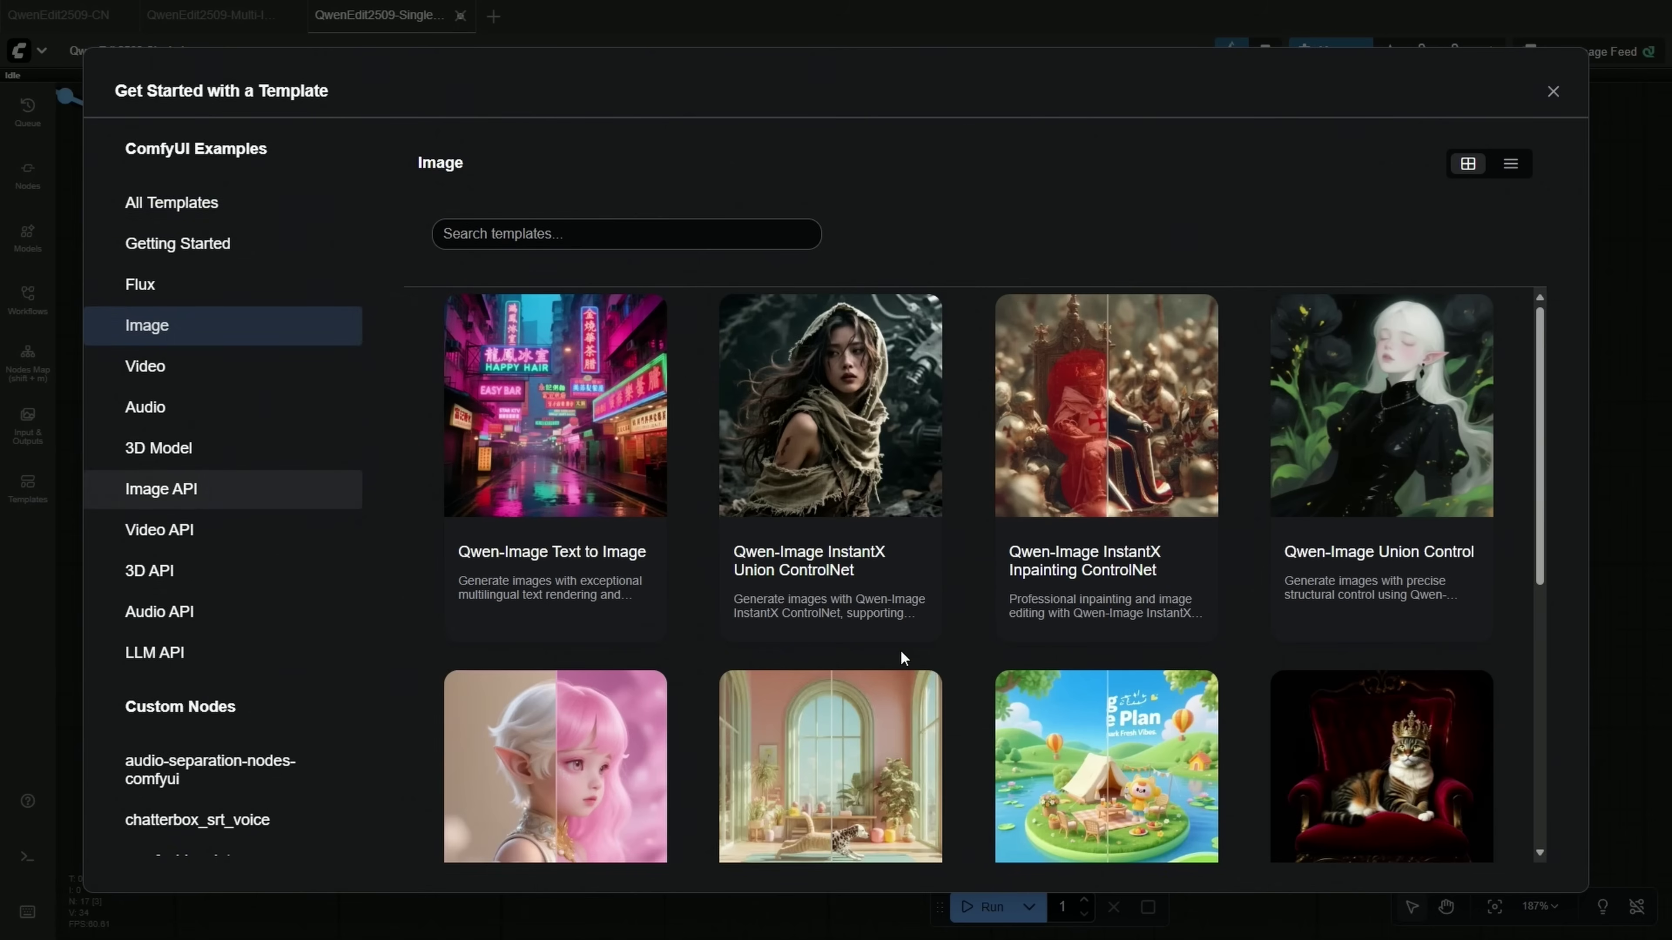
scroll(875, 755, "down", 3)
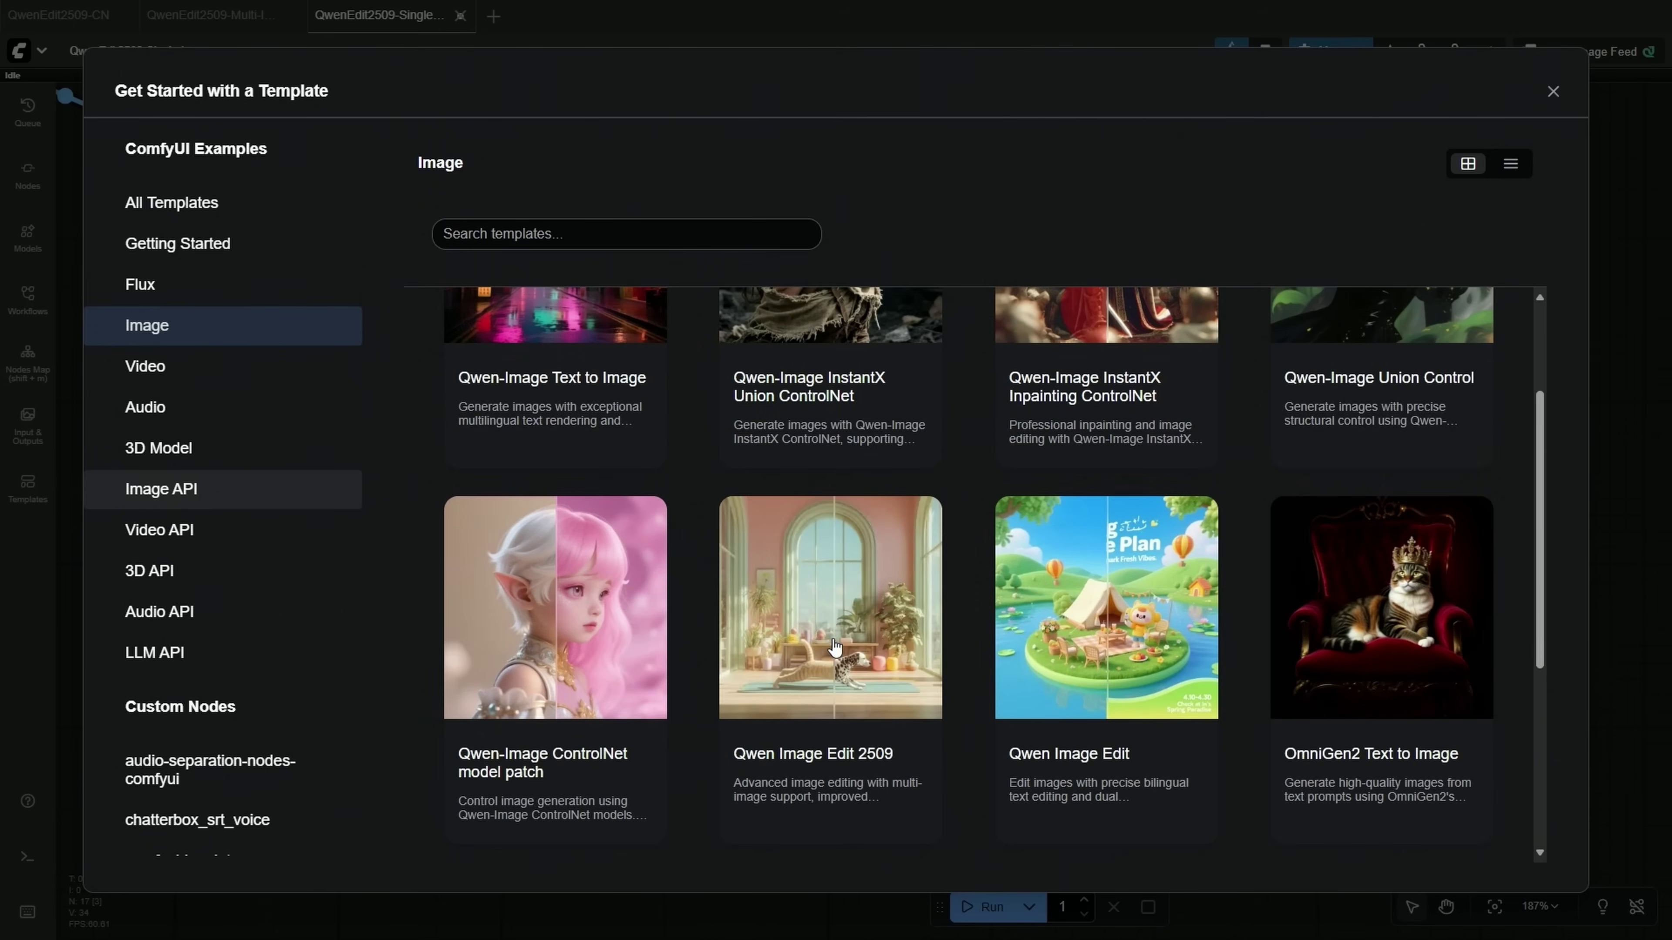
left_click(788, 678)
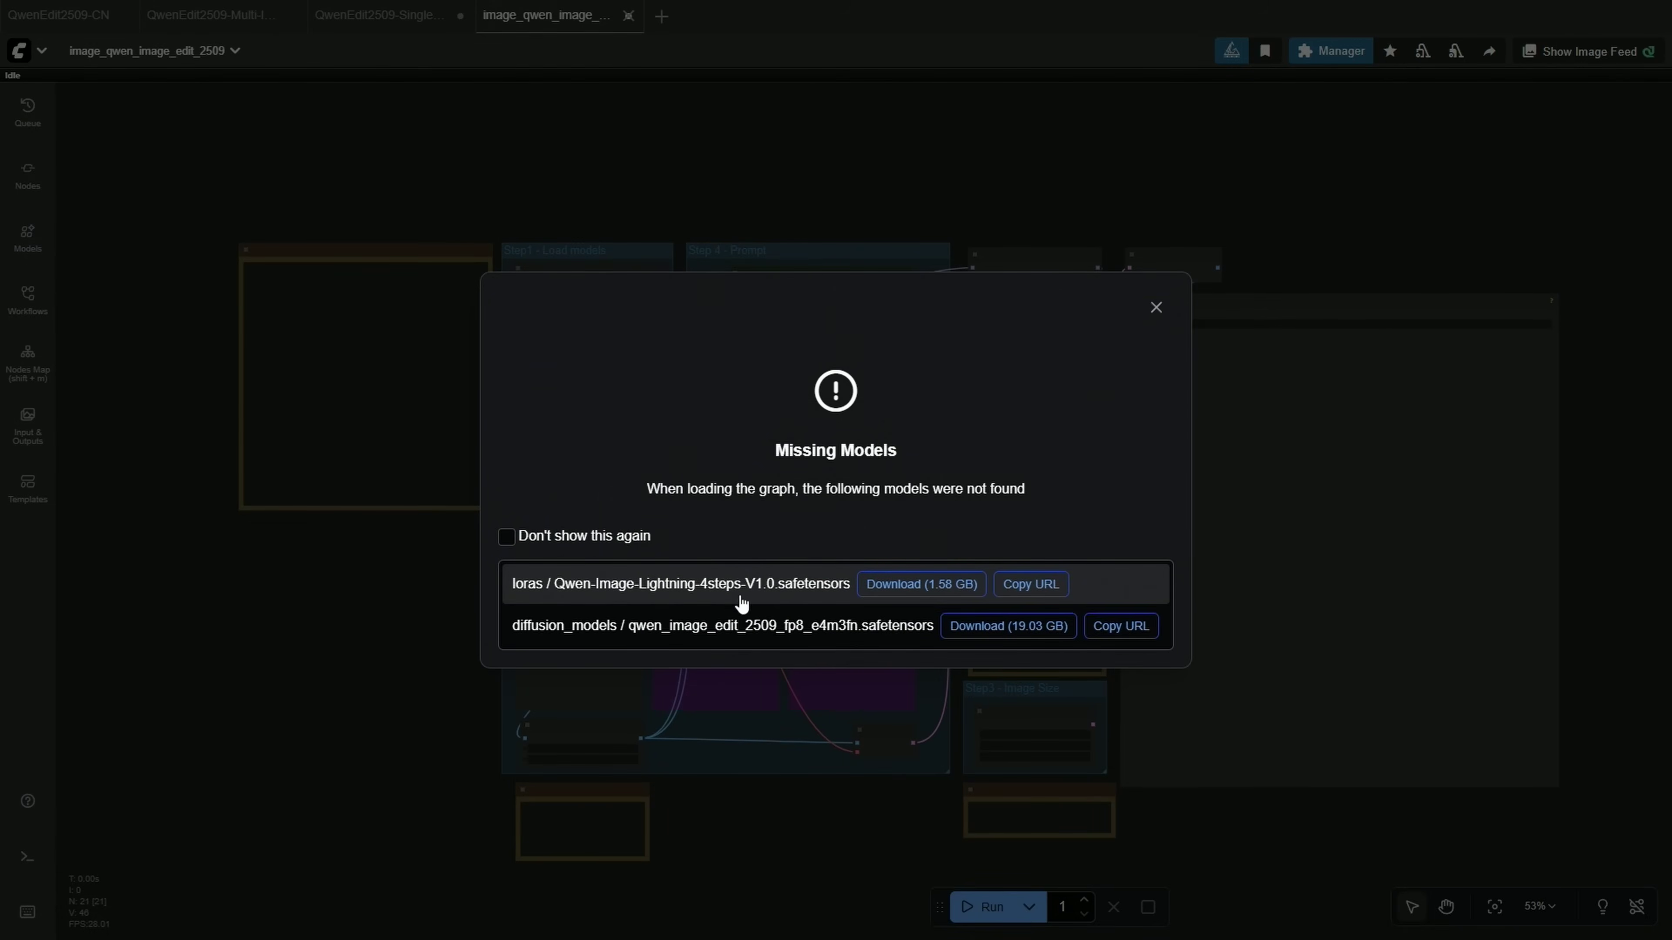
left_click(422, 634)
scroll(422, 635, "up", 4)
left_click_drag(455, 590, 314, 682)
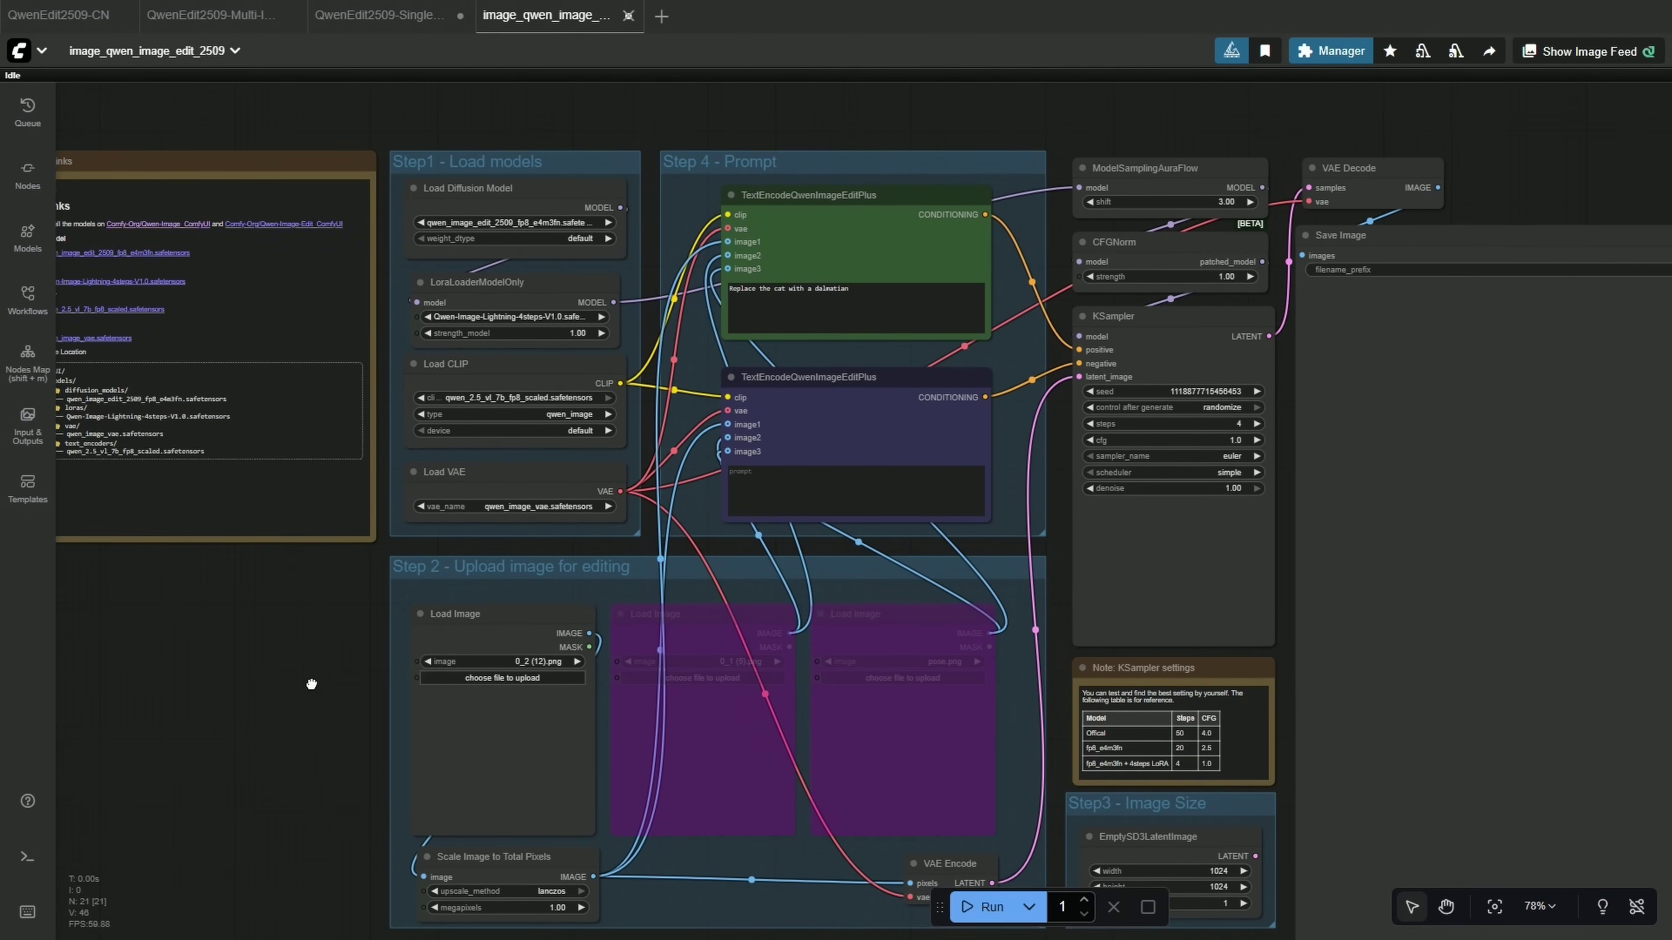
Step: Switch to the QwenEdit2509-Multi-Image tab and inspect the Step3 EmptySD3LatentImage node
left_click(240, 29)
scroll(280, 519, "up", 2)
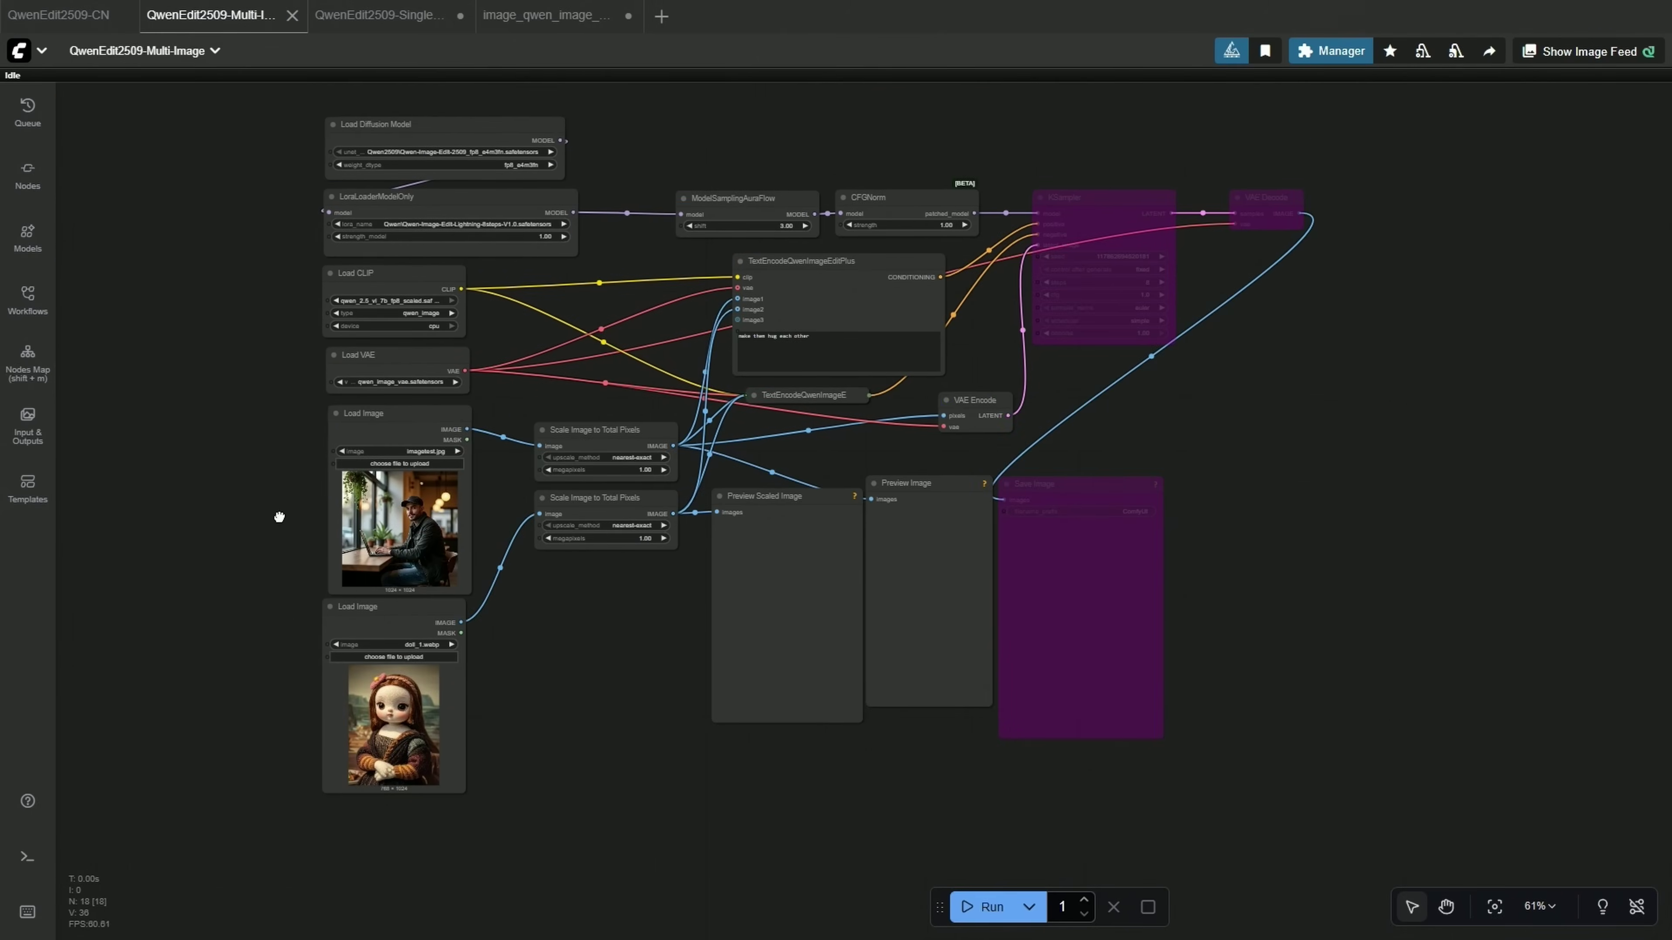
scroll(838, 433, "up", 4)
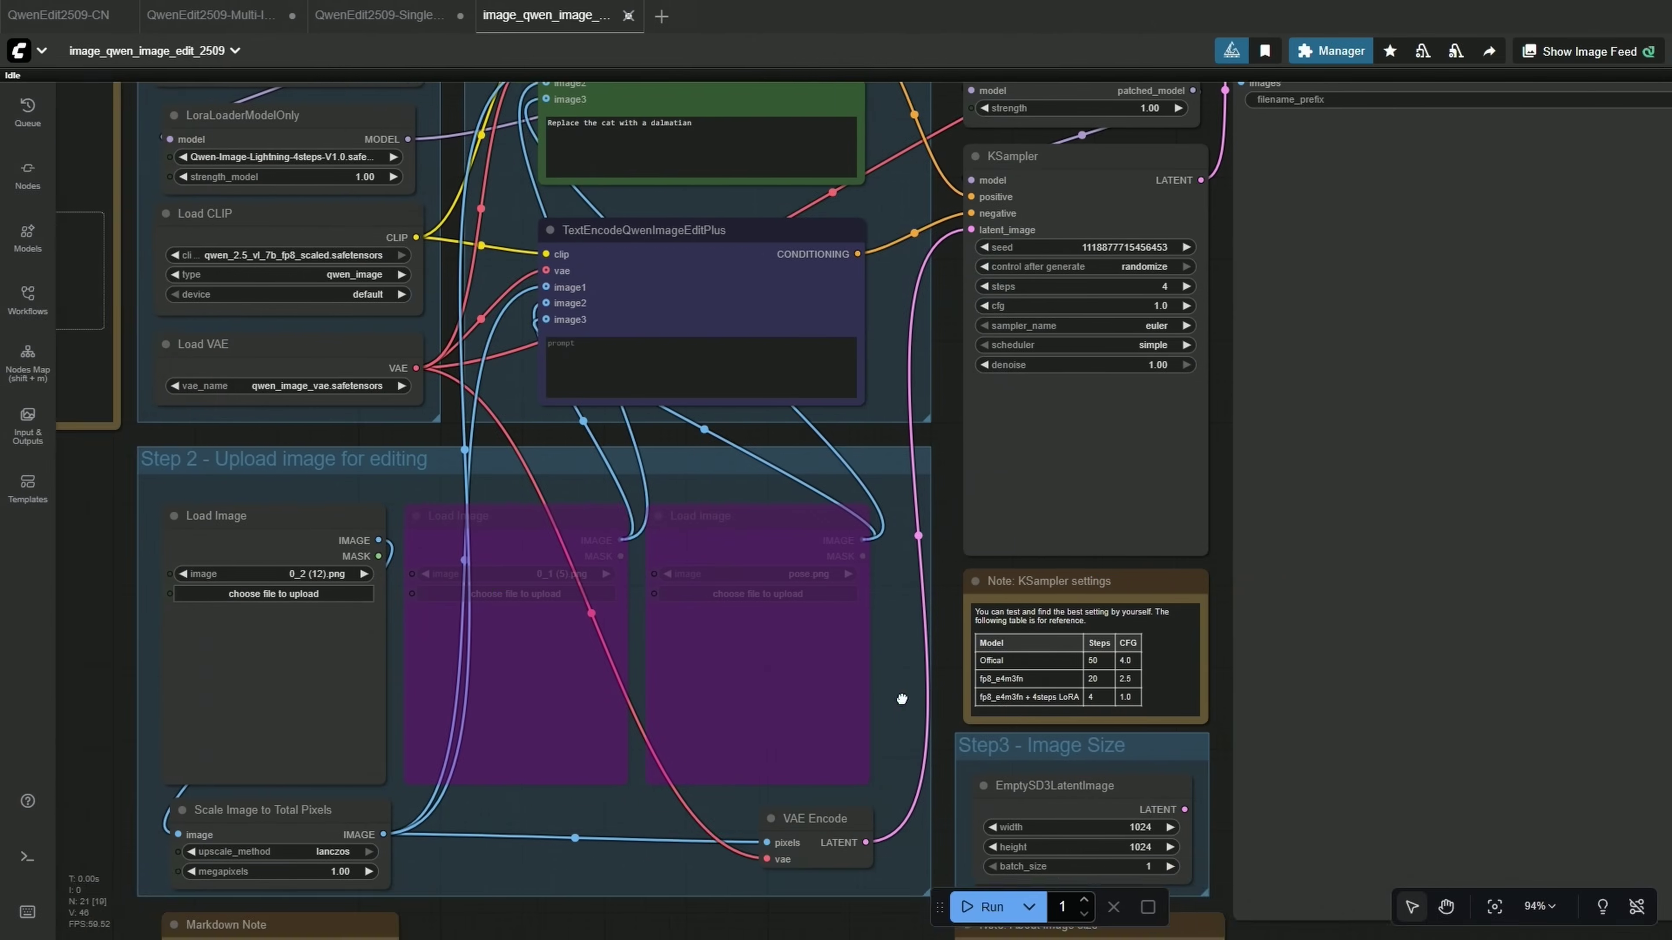
scroll(858, 680, "up", 6)
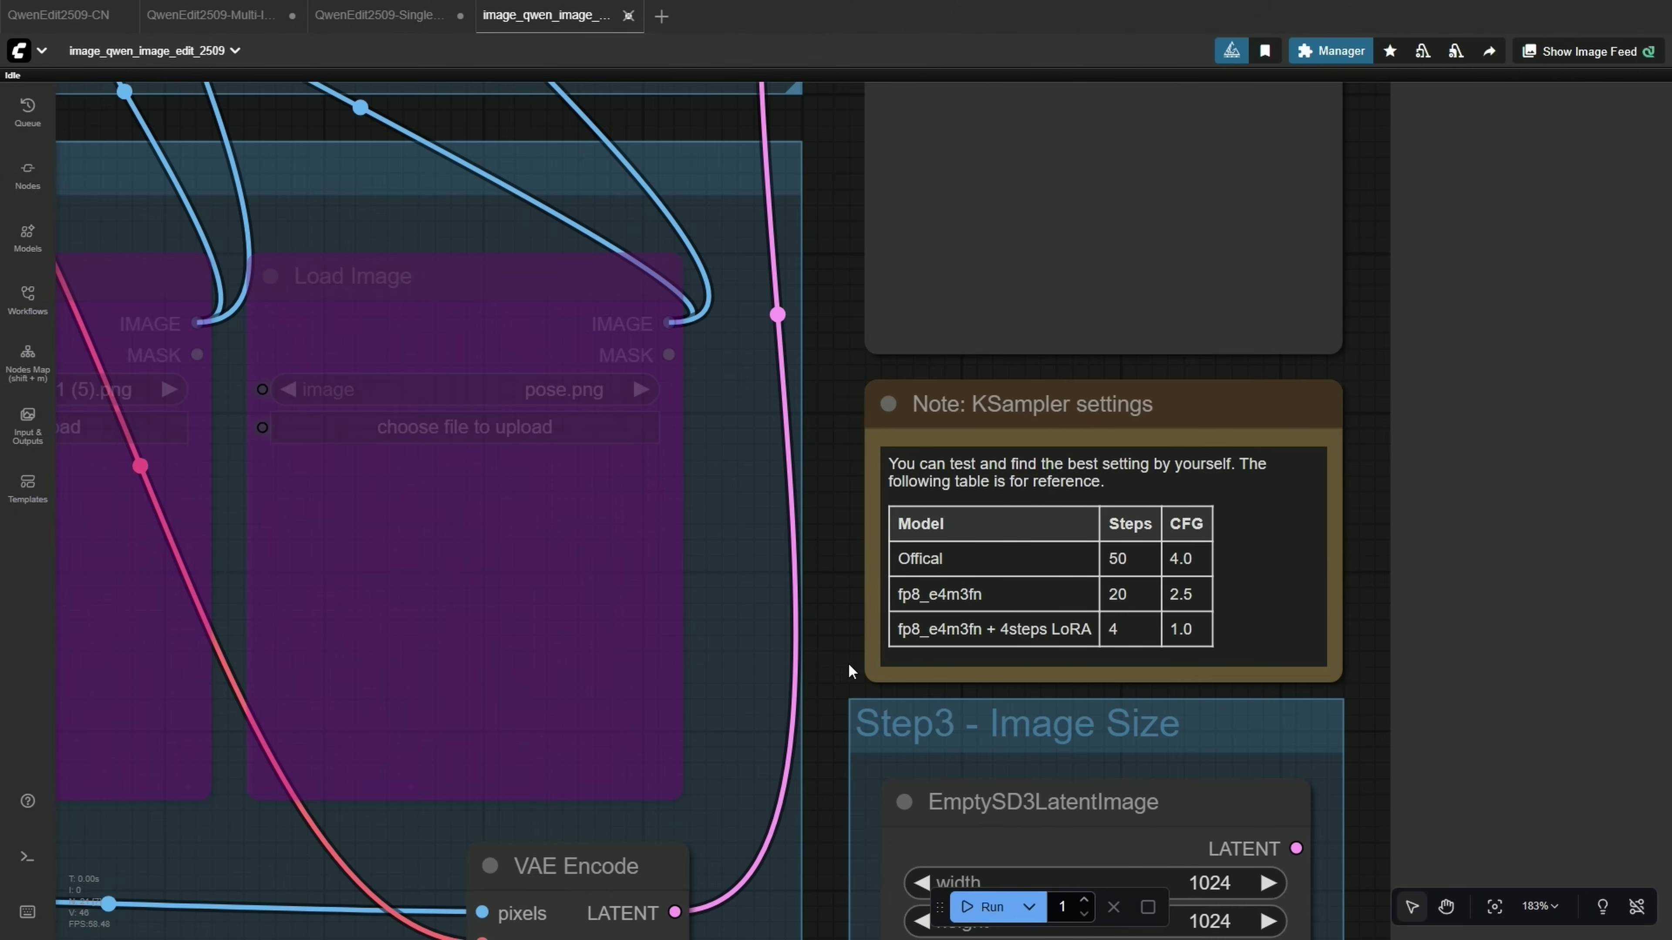
scroll(823, 684, "up", 2)
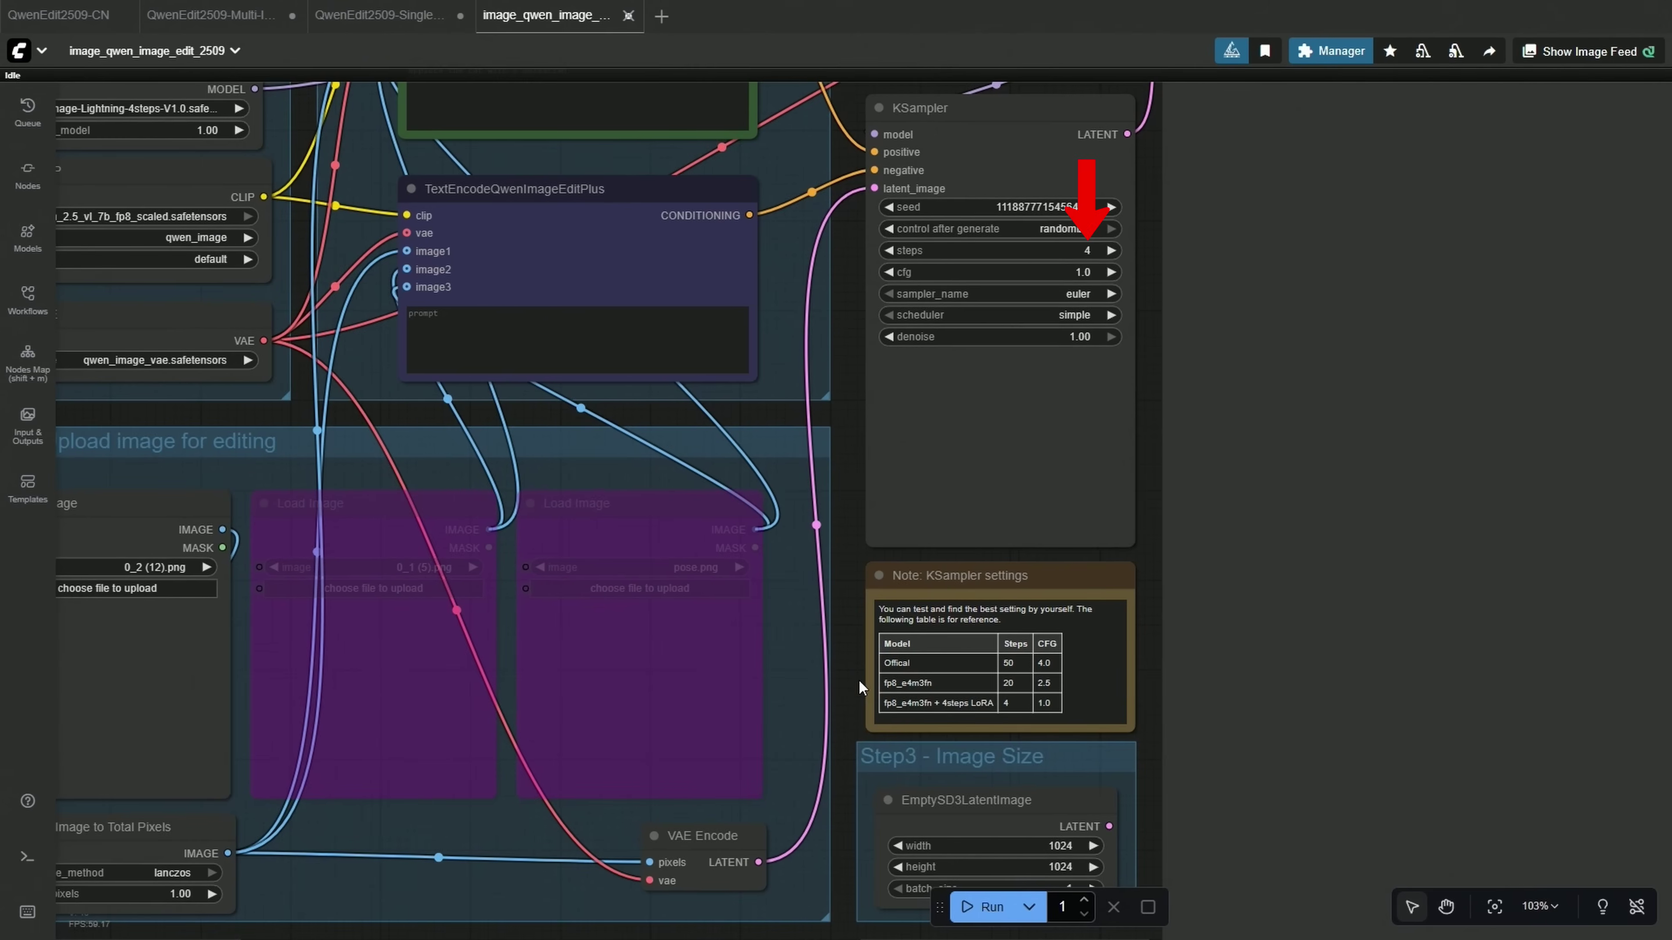
scroll(858, 679, "up", 2)
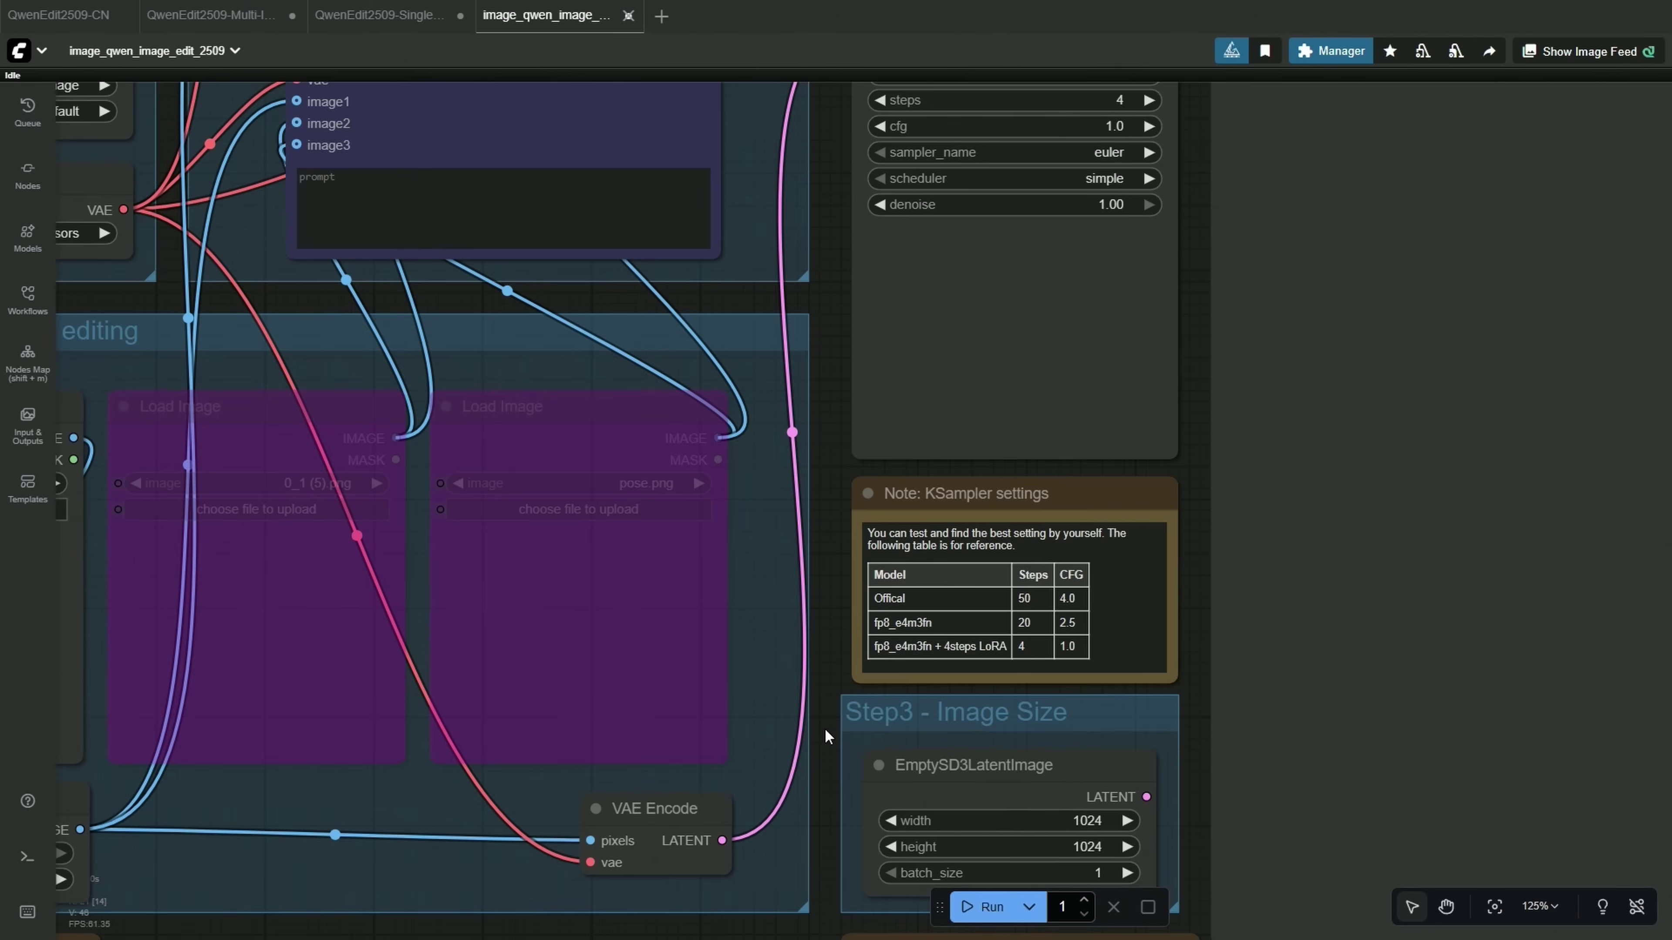
left_click_drag(824, 728, 845, 510)
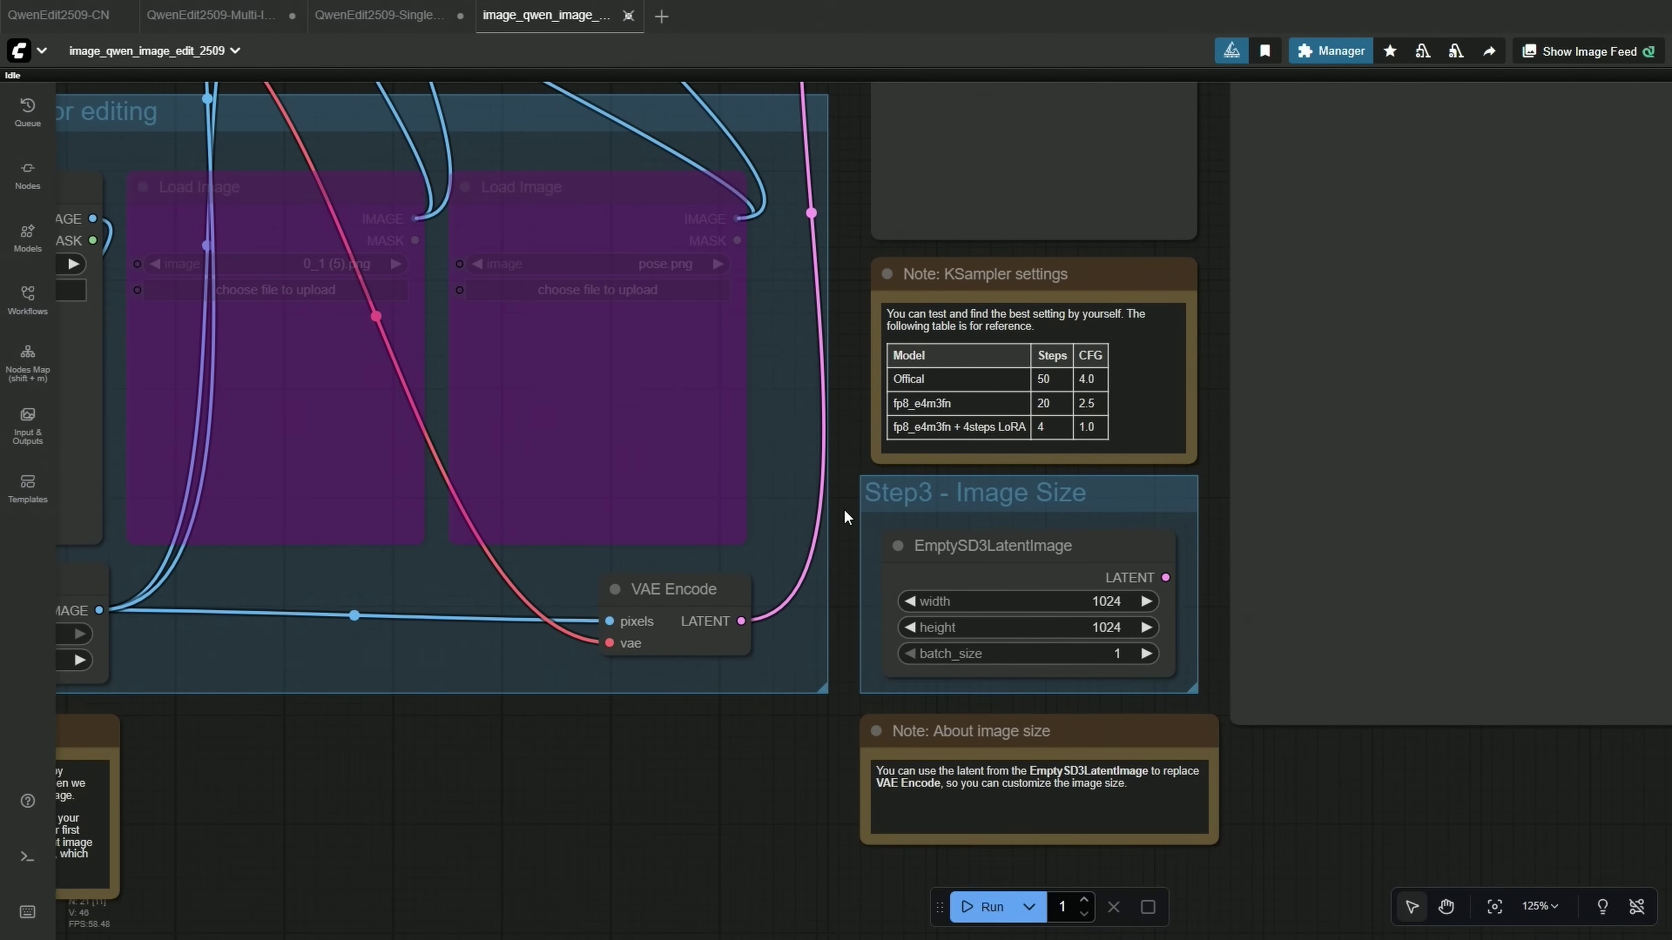
left_click(988, 556)
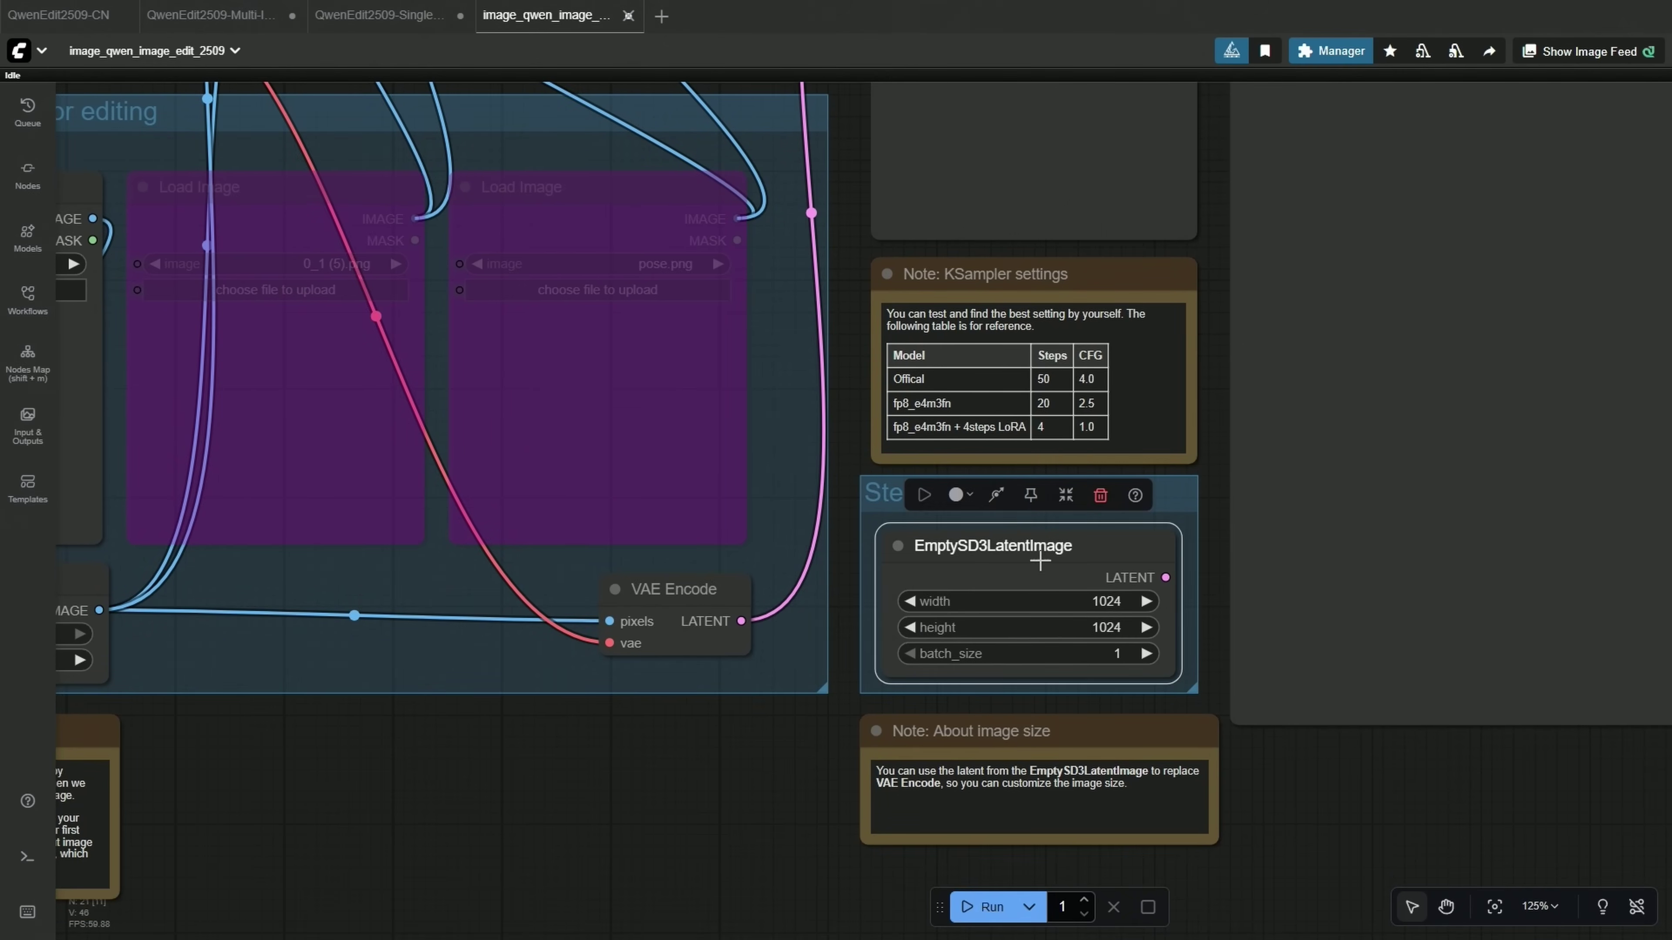
scroll(845, 810, "down", 3)
left_click_drag(764, 791, 1077, 810)
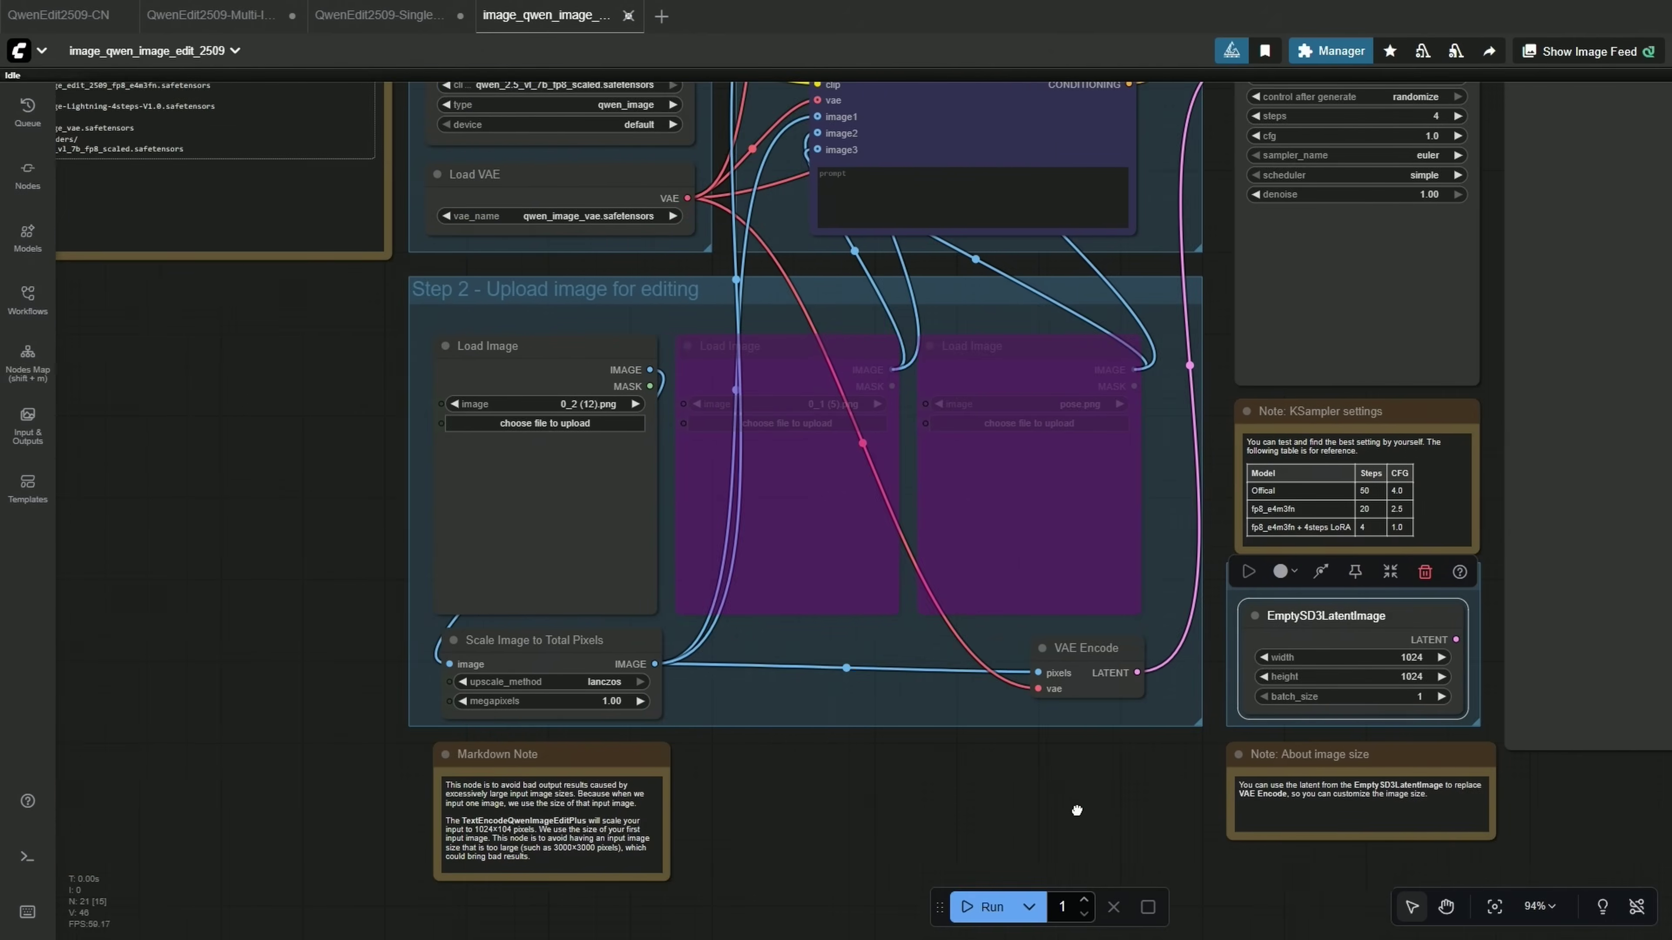
Step: Re-enable the bypassed middle Load Image node and select the still-disabled third one
scroll(837, 797, "up", 6)
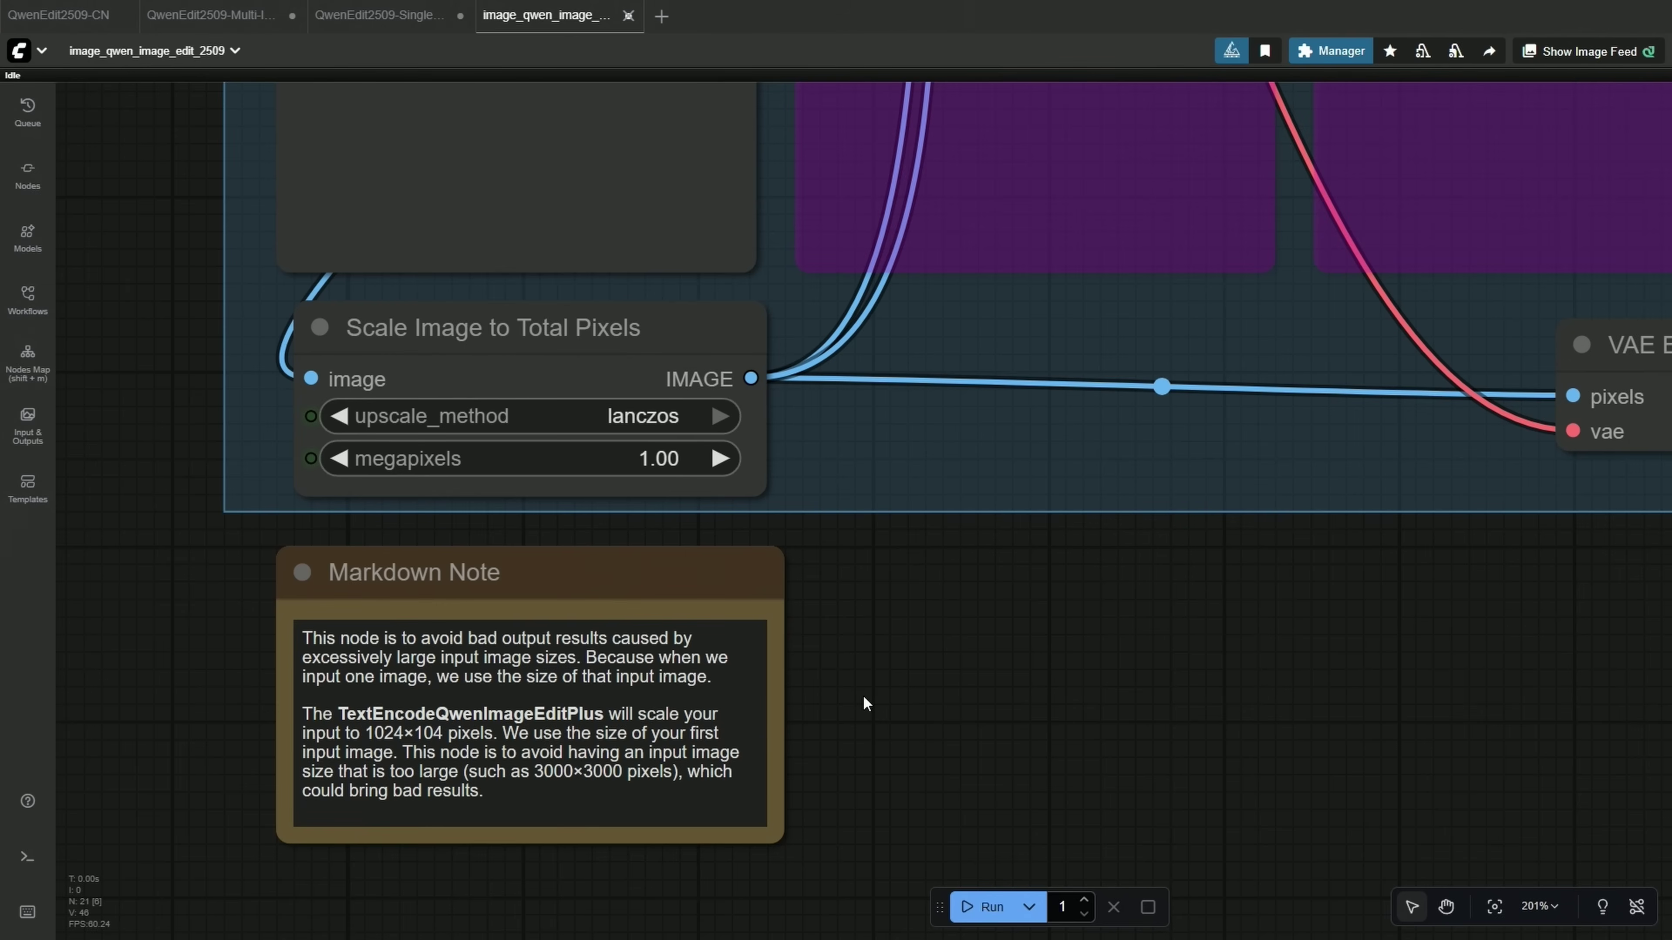
scroll(862, 695, "down", 10)
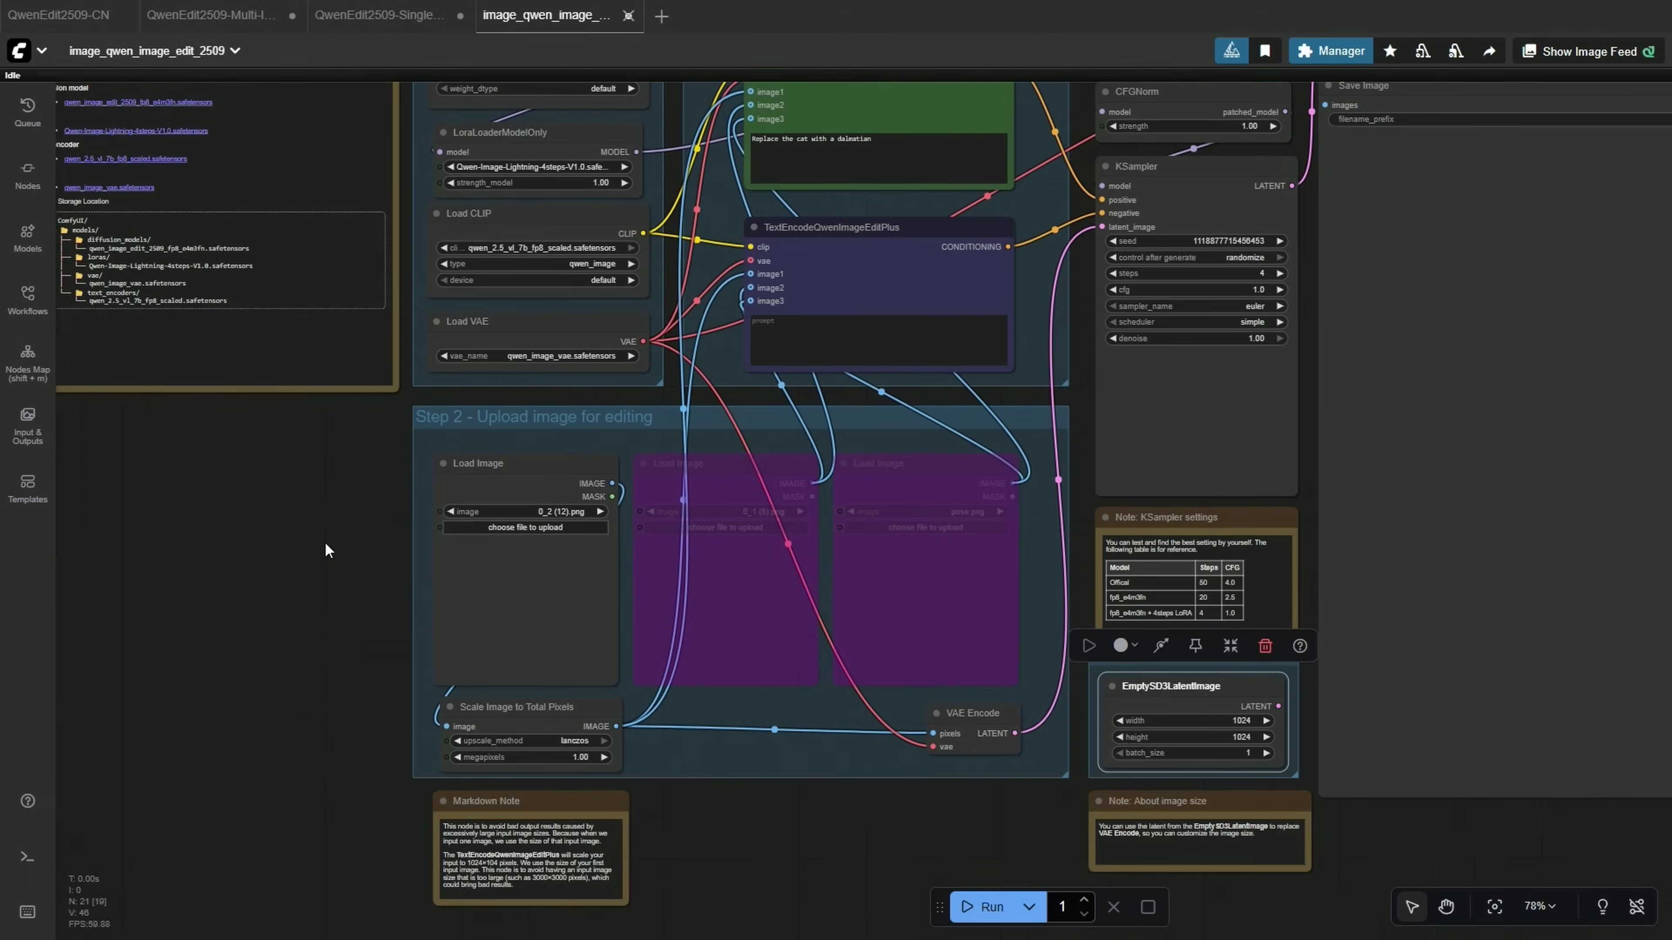
left_click_drag(328, 548, 276, 689)
scroll(275, 688, "down", 1)
left_click(546, 535)
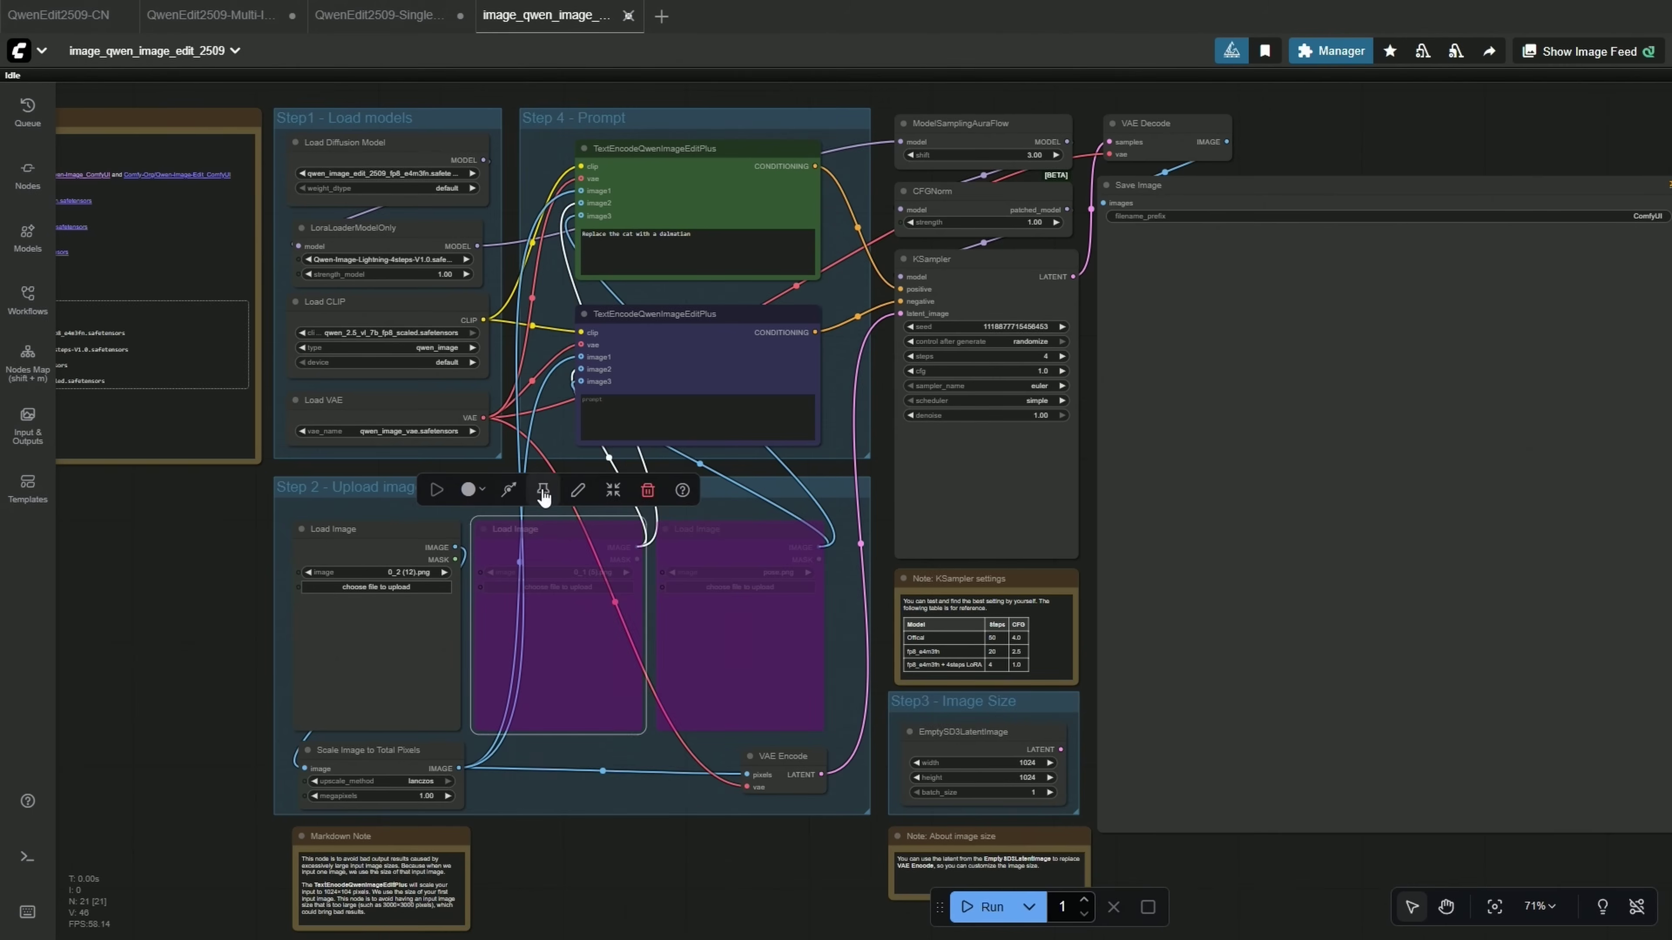
left_click(509, 490)
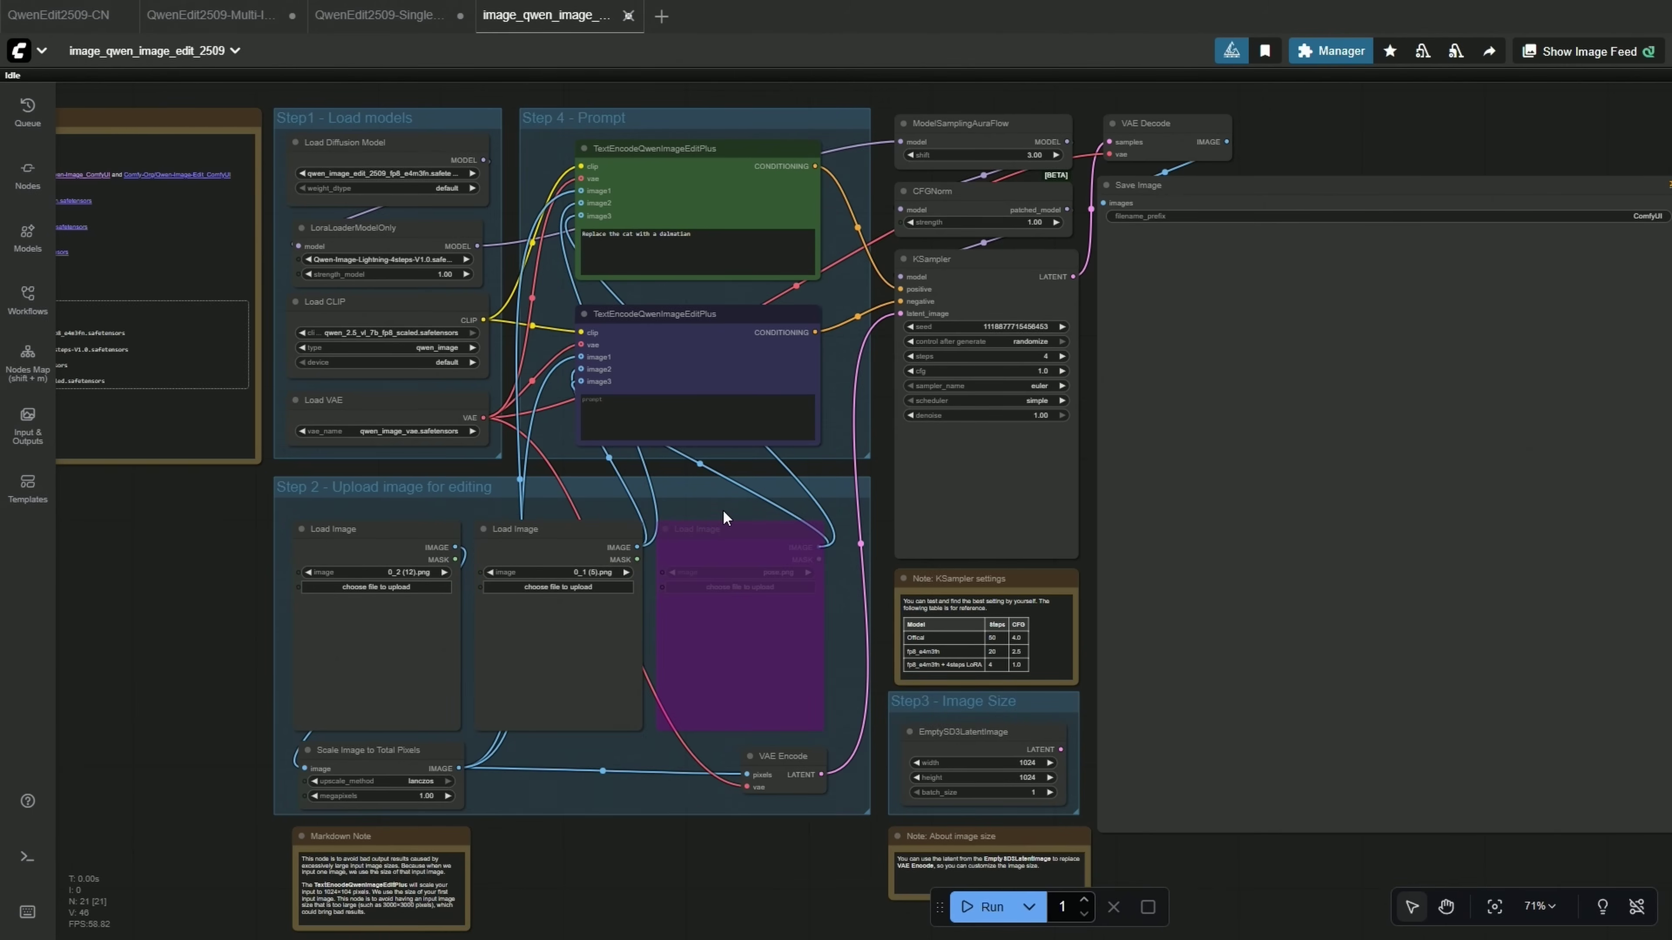
left_click(712, 537)
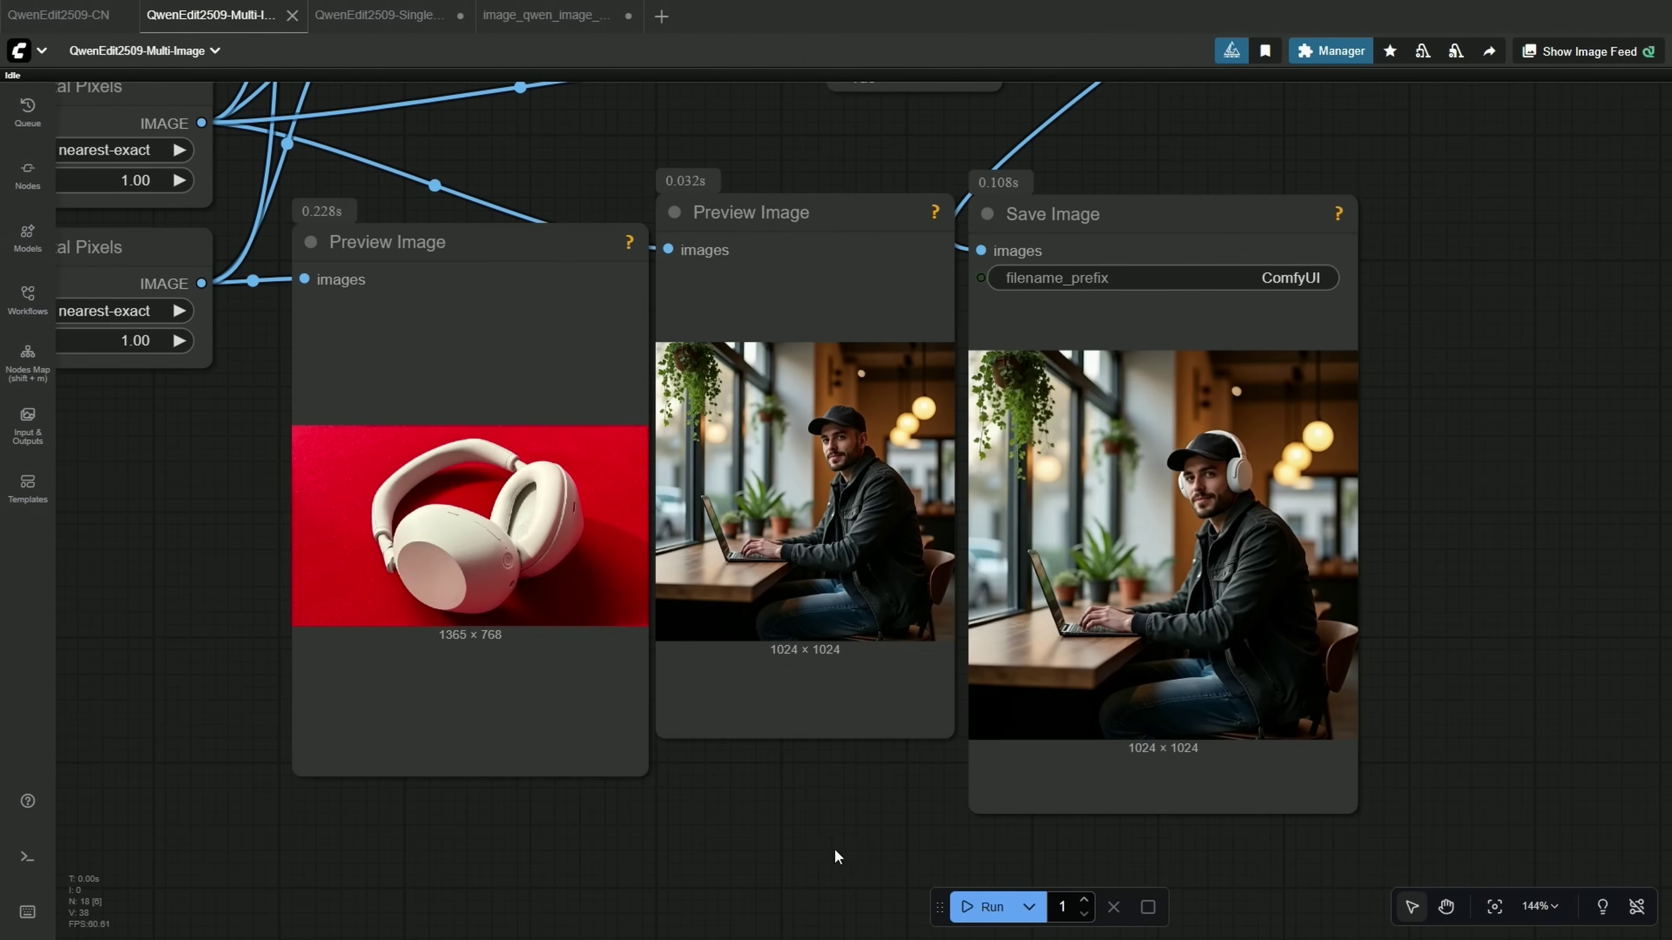
Step: Zoom and pan to the result images showing the curly-haired woman on the foggy park bench
scroll(833, 856, "up", 4)
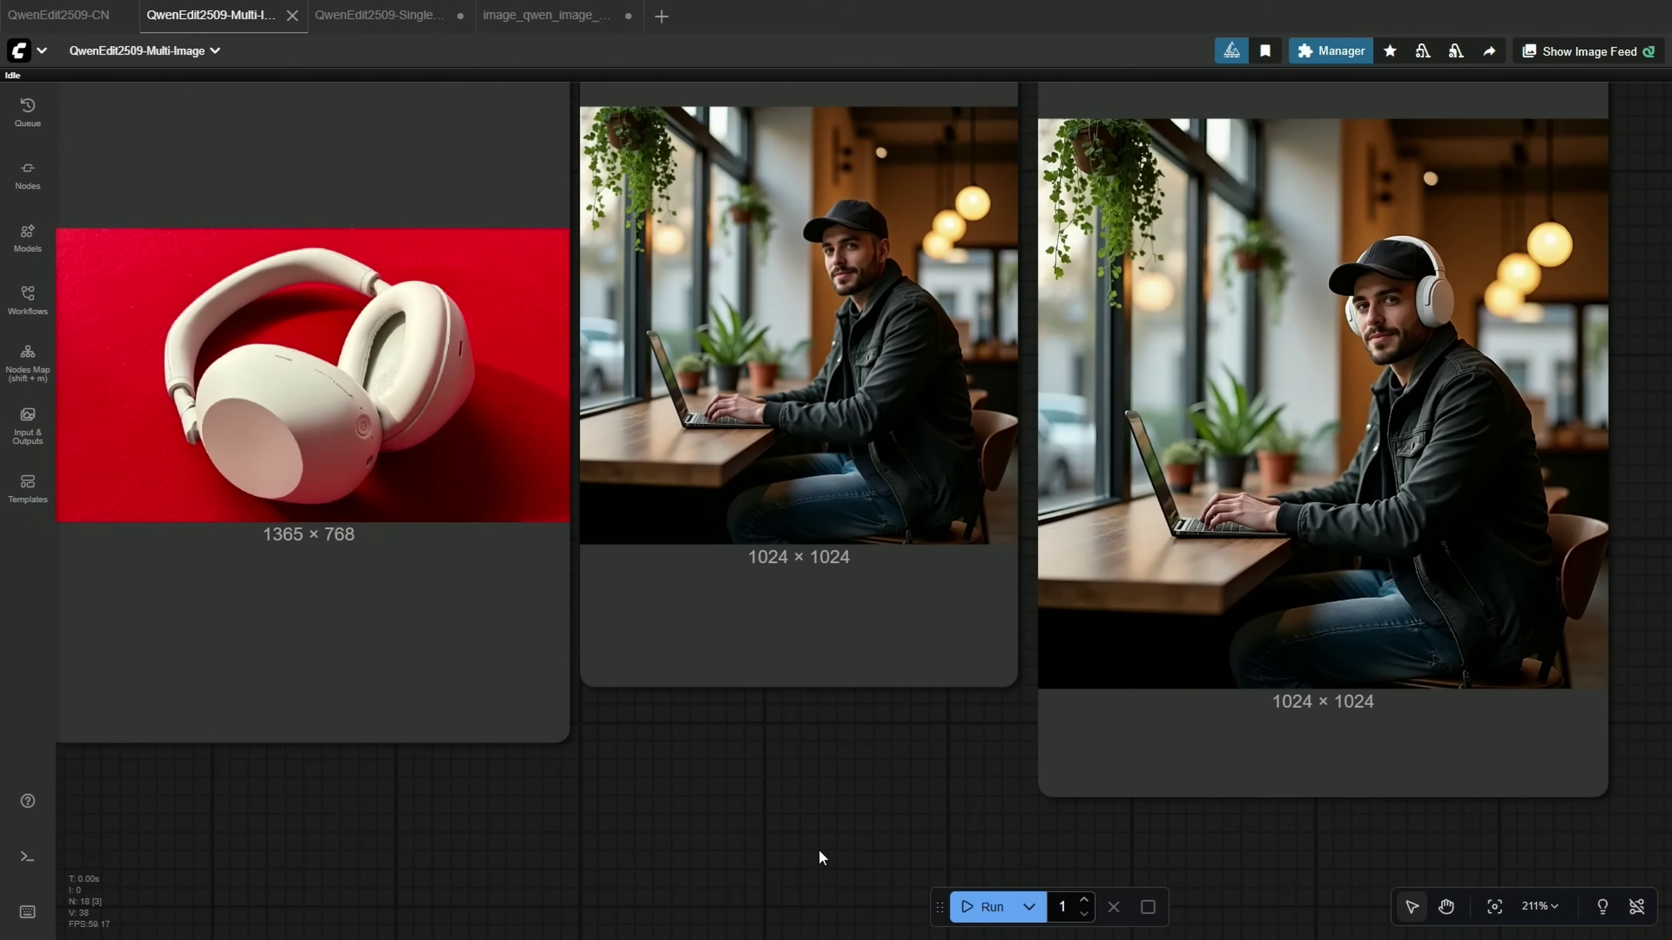
left_click_drag(823, 854, 819, 904)
scroll(772, 897, "up", 1)
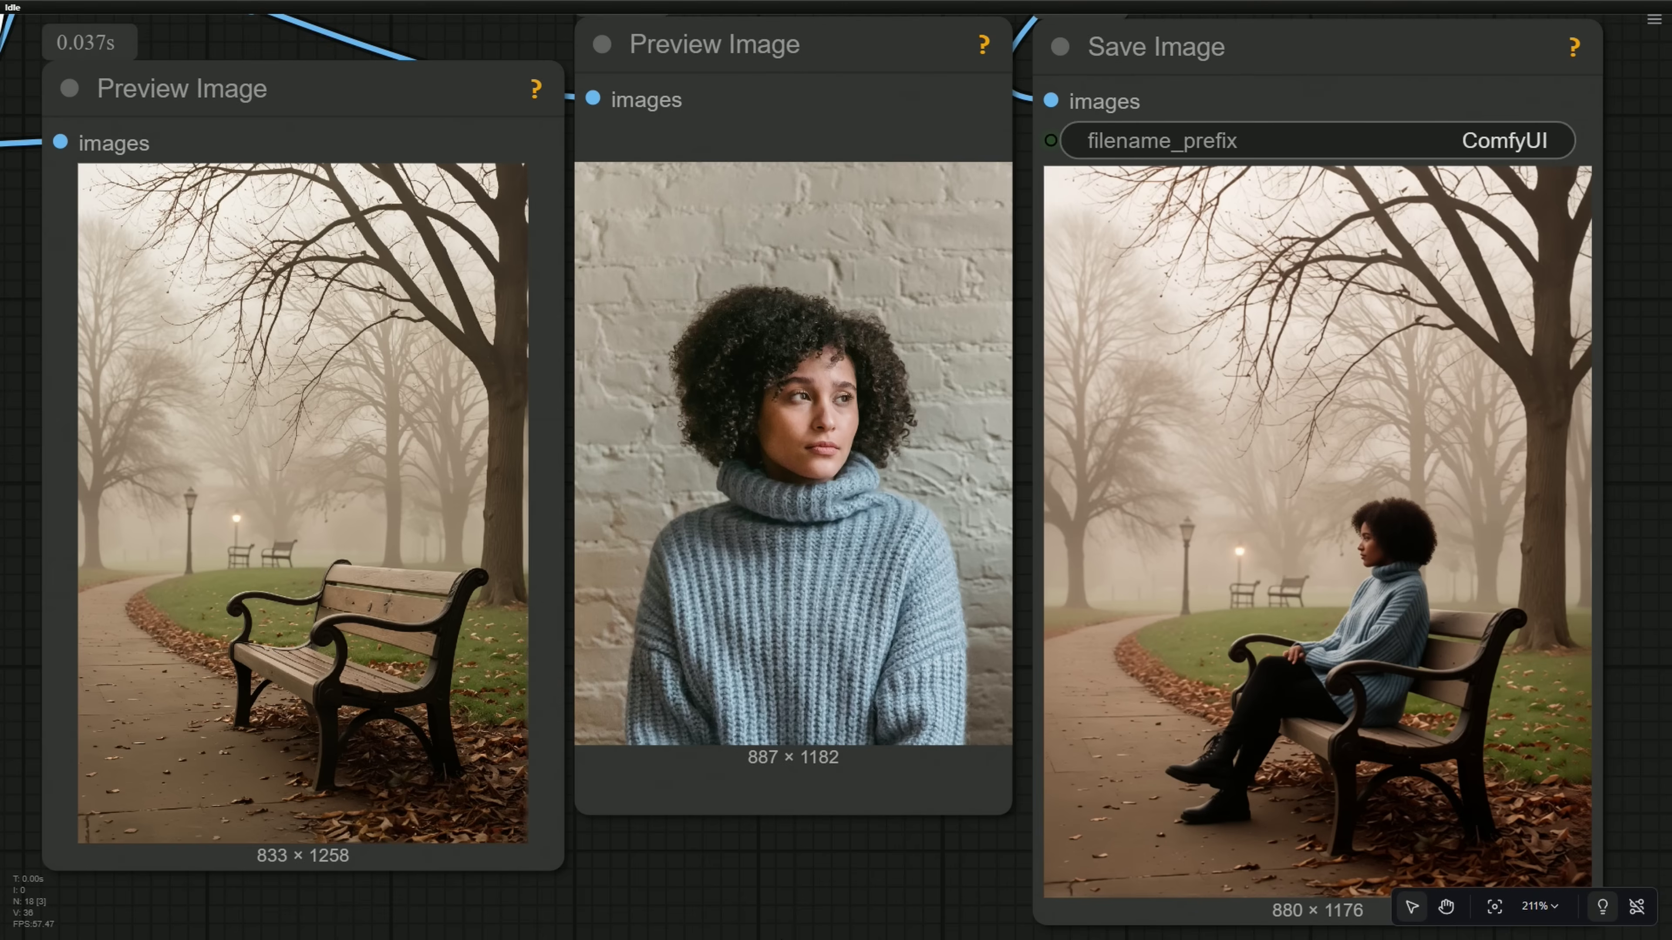
Step: Move the two Preview Image nodes beside Save Image and zoom into the handbag try-on output
scroll(662, 589, "down", 8)
left_click_drag(922, 384, 1118, 695)
left_click_drag(1253, 410, 981, 452)
left_click_drag(1162, 686, 1313, 450)
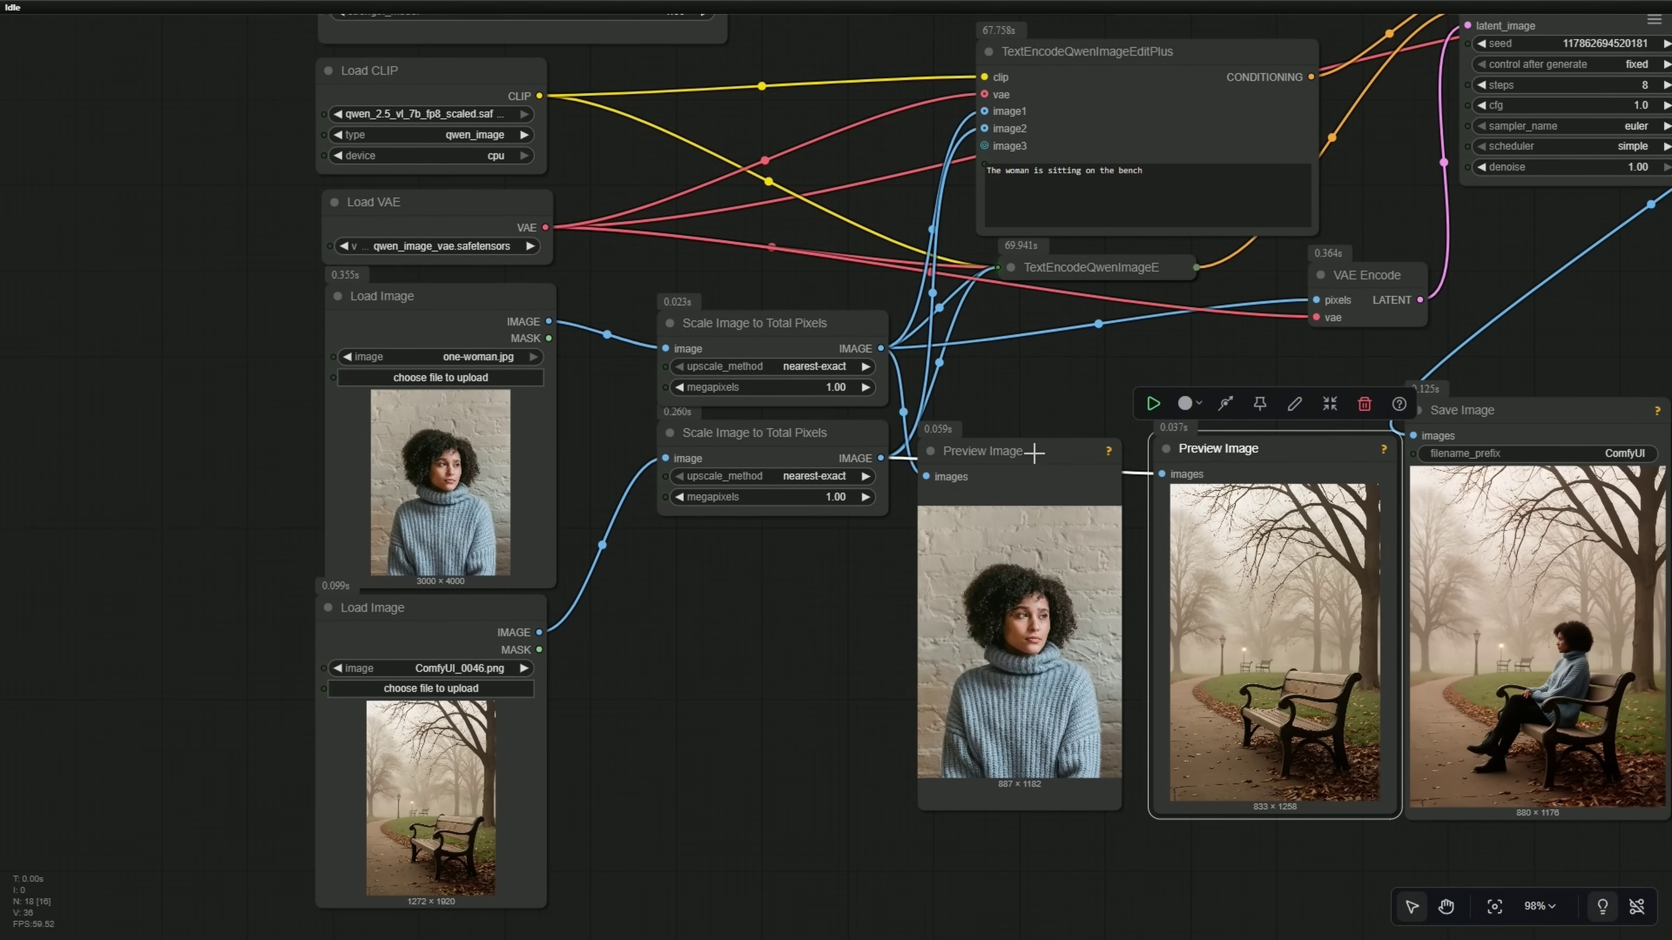
left_click_drag(1035, 453, 1052, 449)
left_click_drag(811, 600, 755, 640)
left_click(755, 640)
scroll(755, 640, "up", 8)
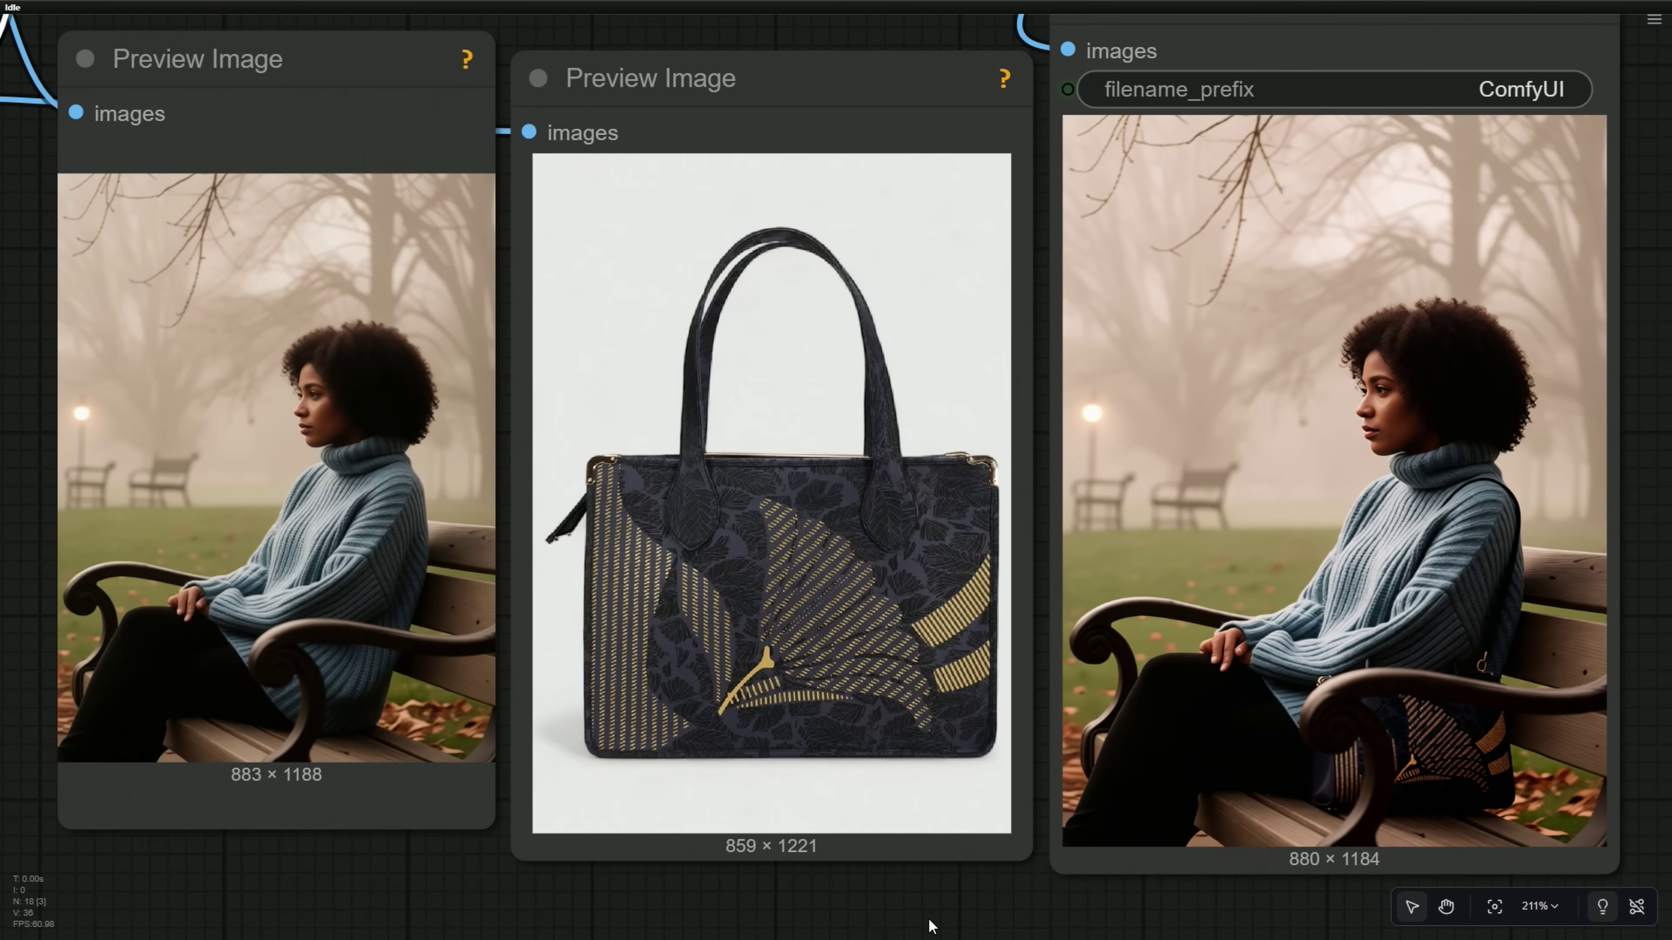
Step: Fit the graph and review the three uploaded input images and the finished output
key(".")
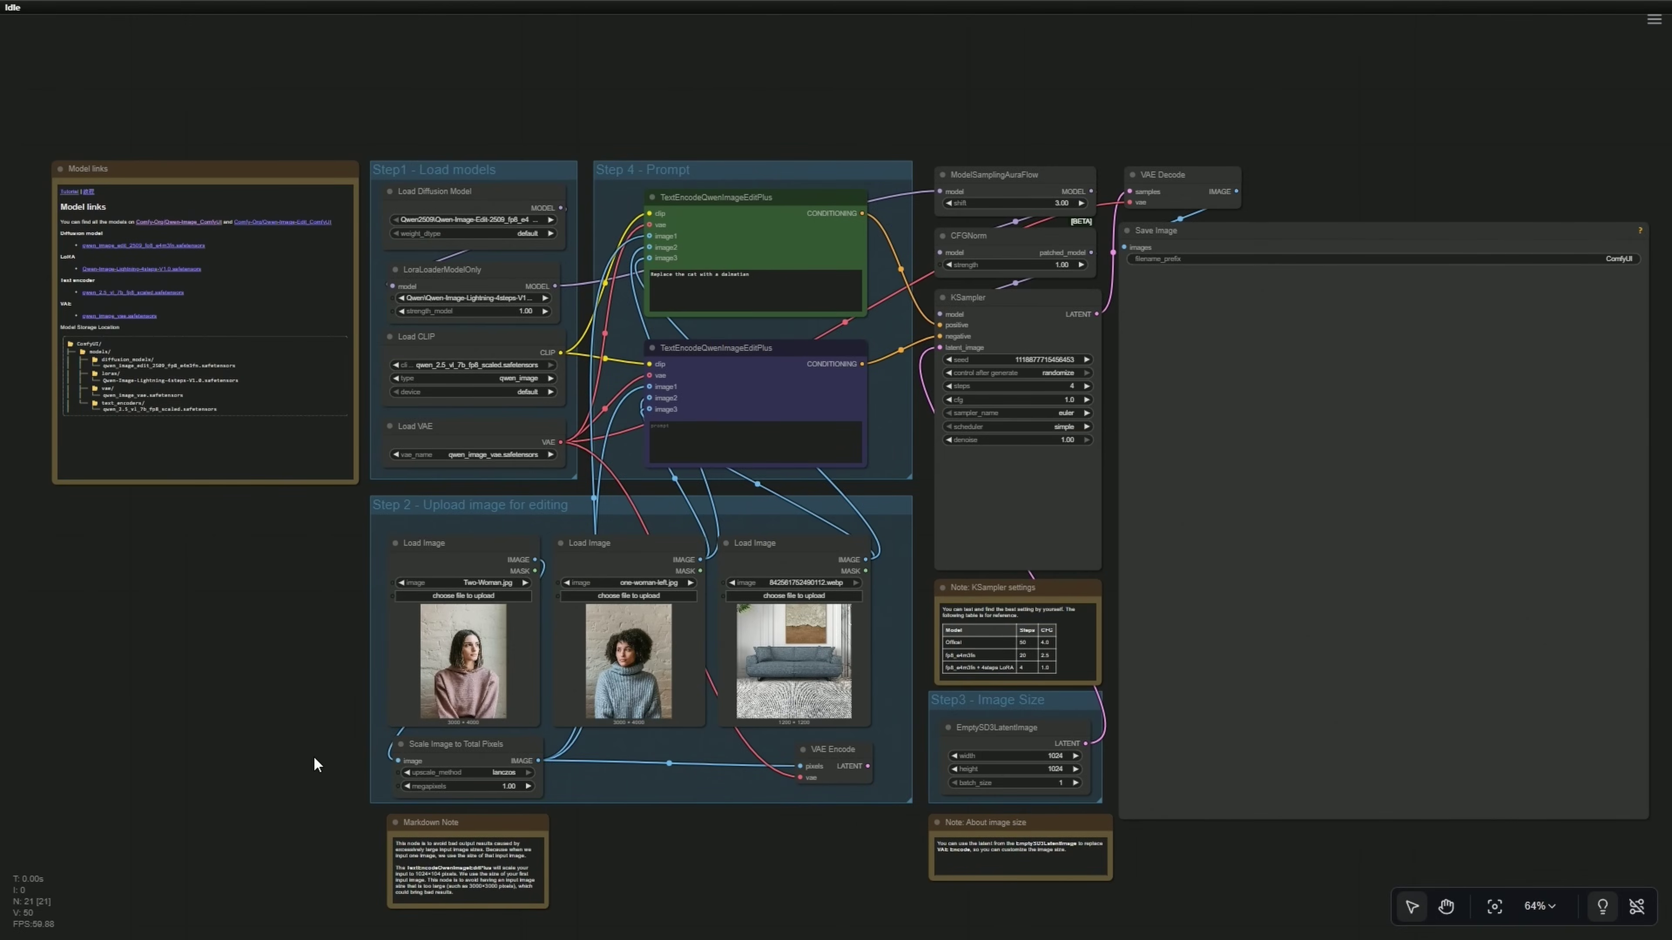
scroll(306, 704, "up", 9)
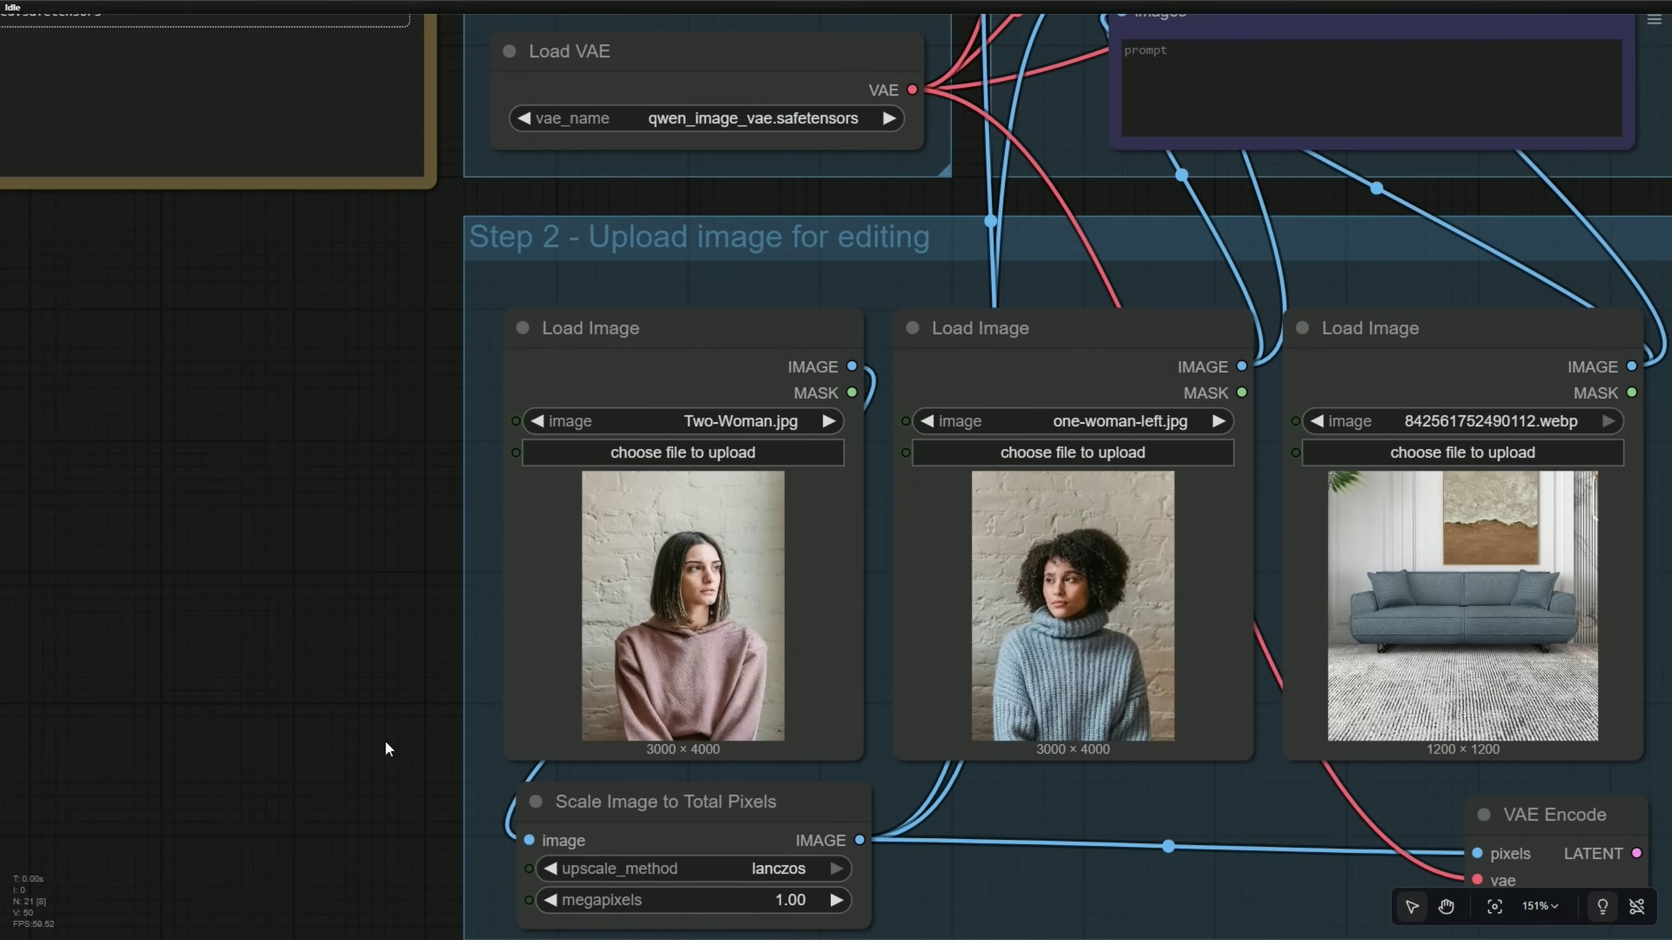
left_click_drag(384, 747, 61, 649)
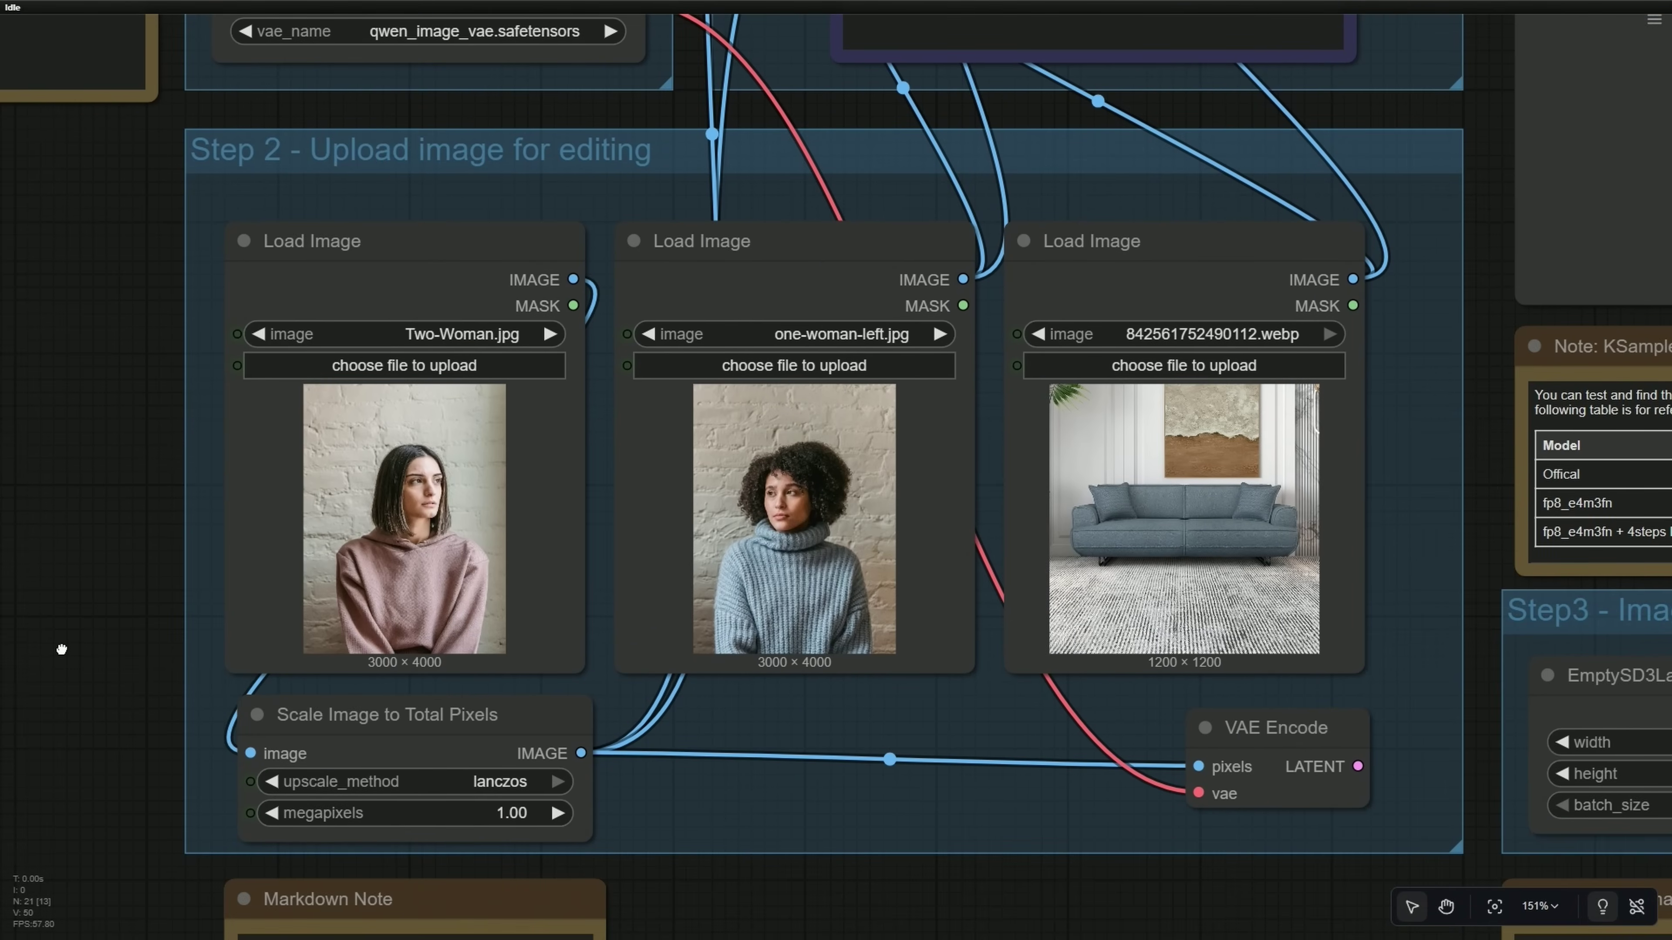
scroll(61, 649, "down", 3)
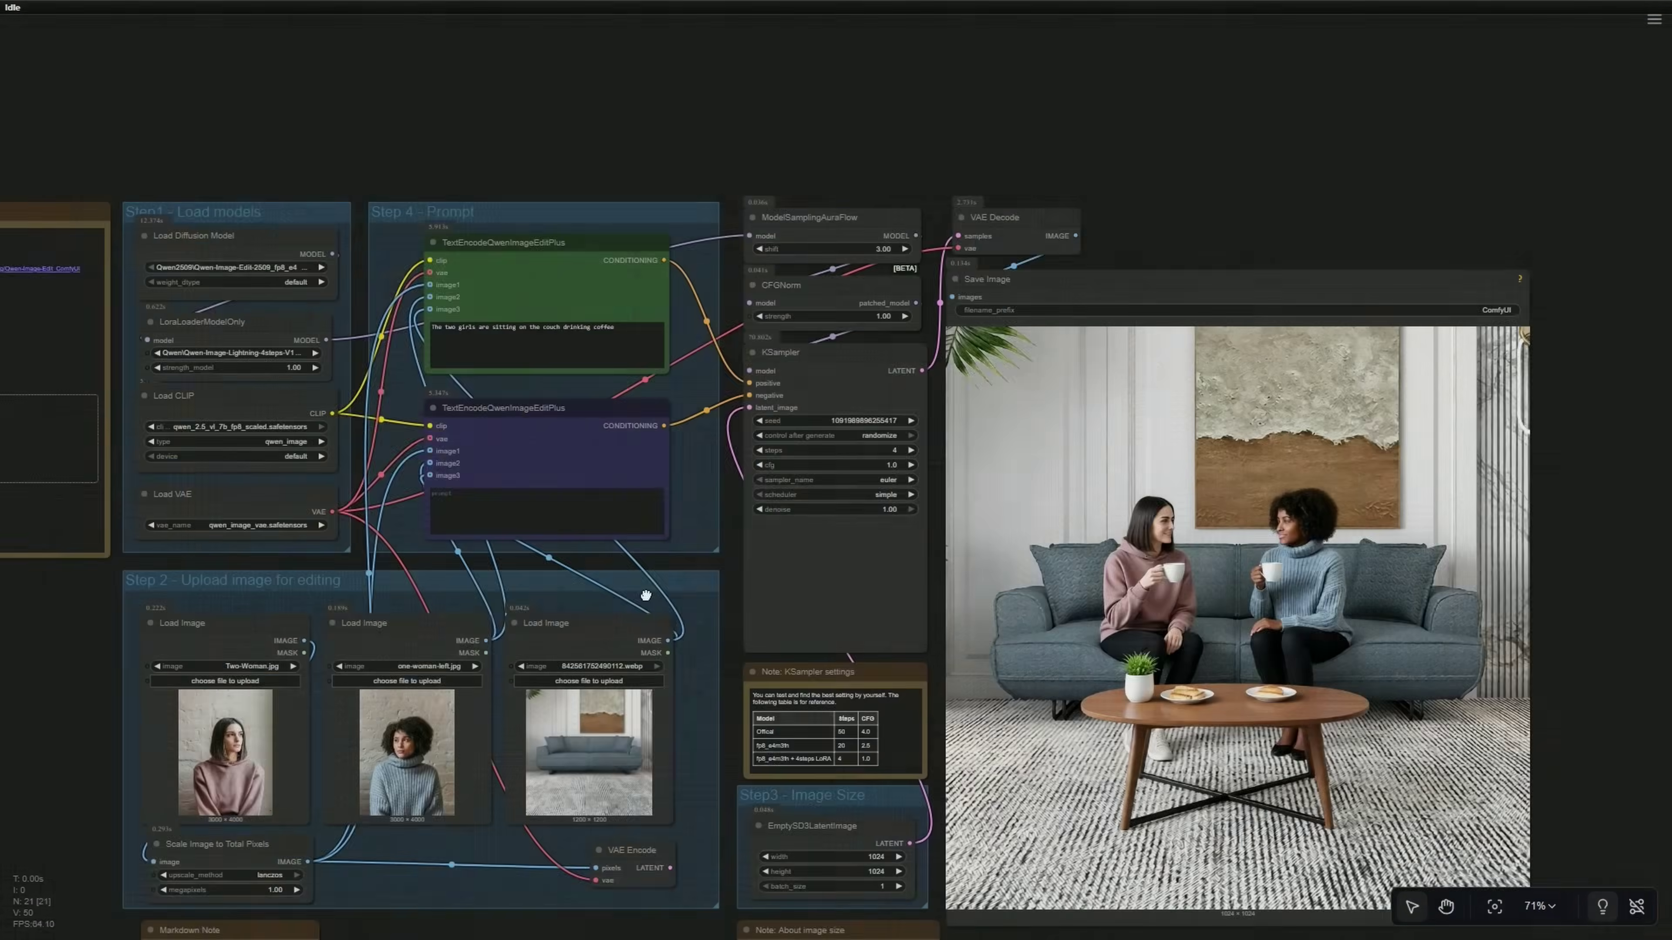
left_click_drag(1593, 678, 1571, 598)
scroll(1388, 603, "up", 5)
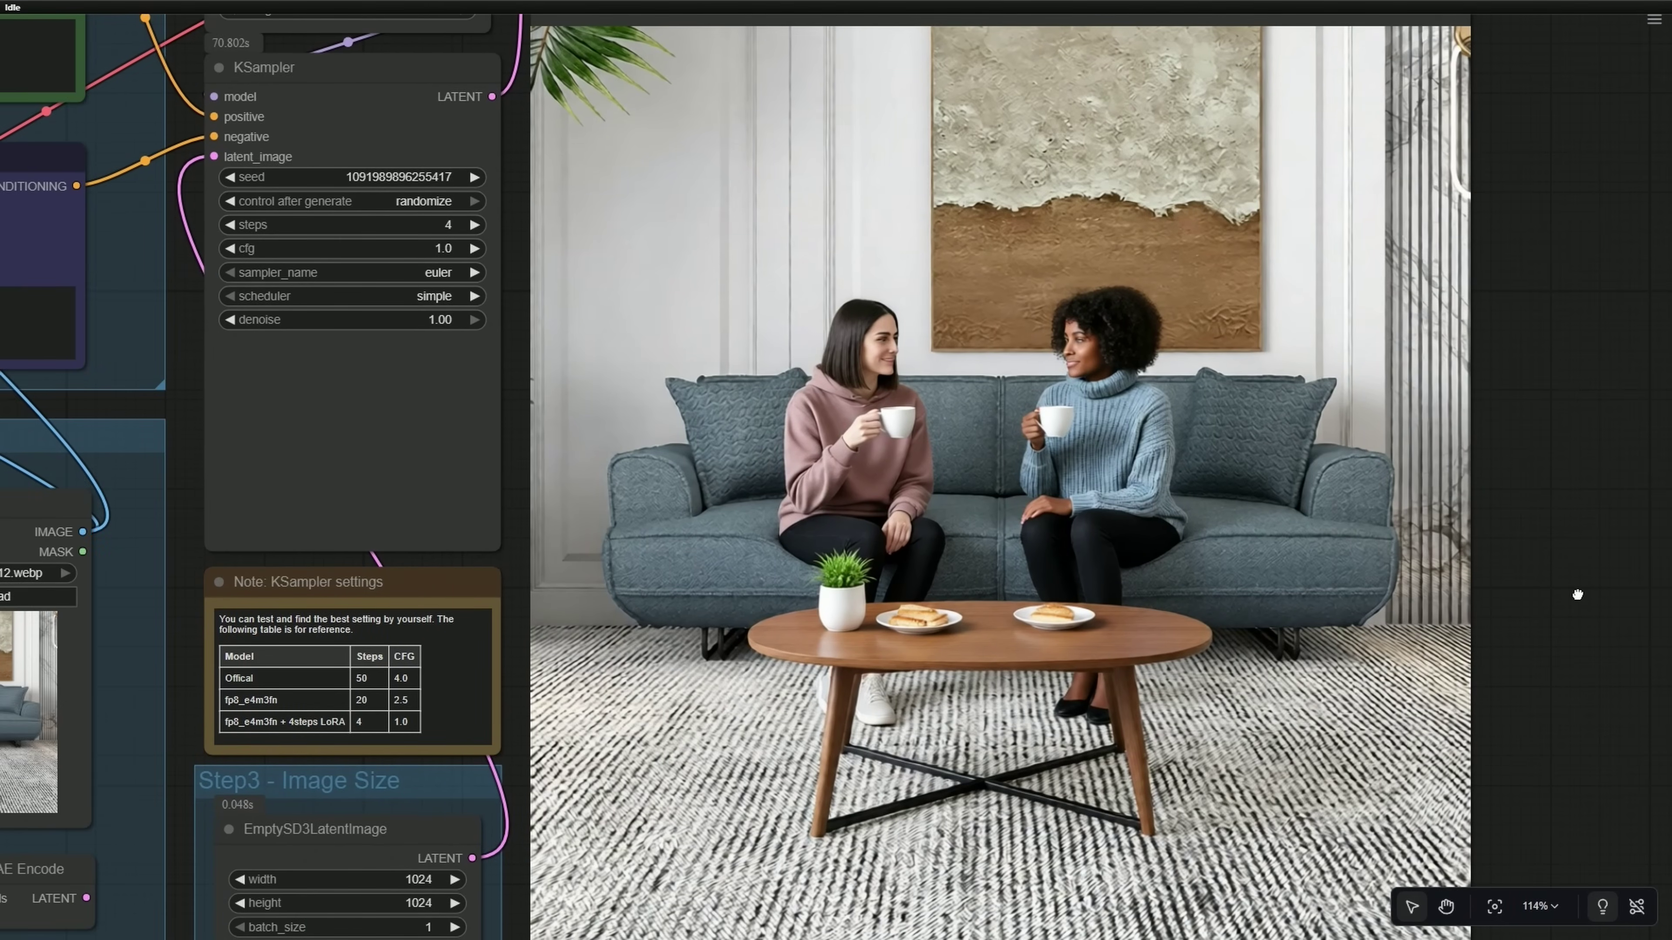
Step: Zoom around the output image and pan to the KSampler settings
scroll(1576, 599, "down", 2)
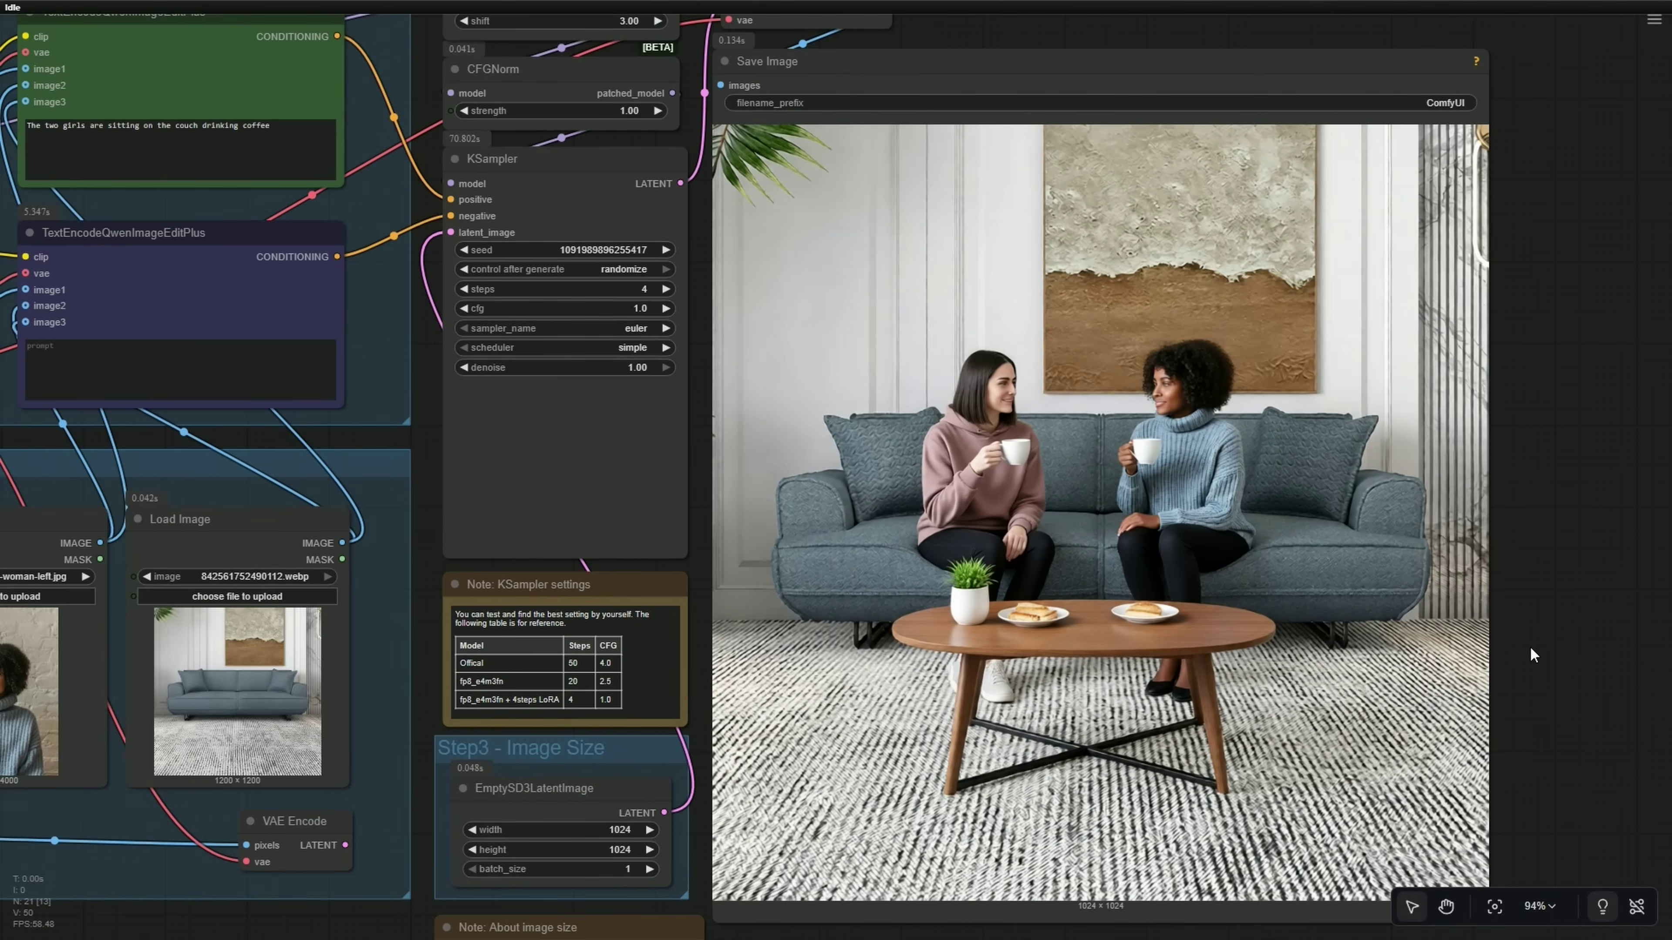
scroll(1578, 491, "up", 4)
scroll(1547, 526, "up", 2)
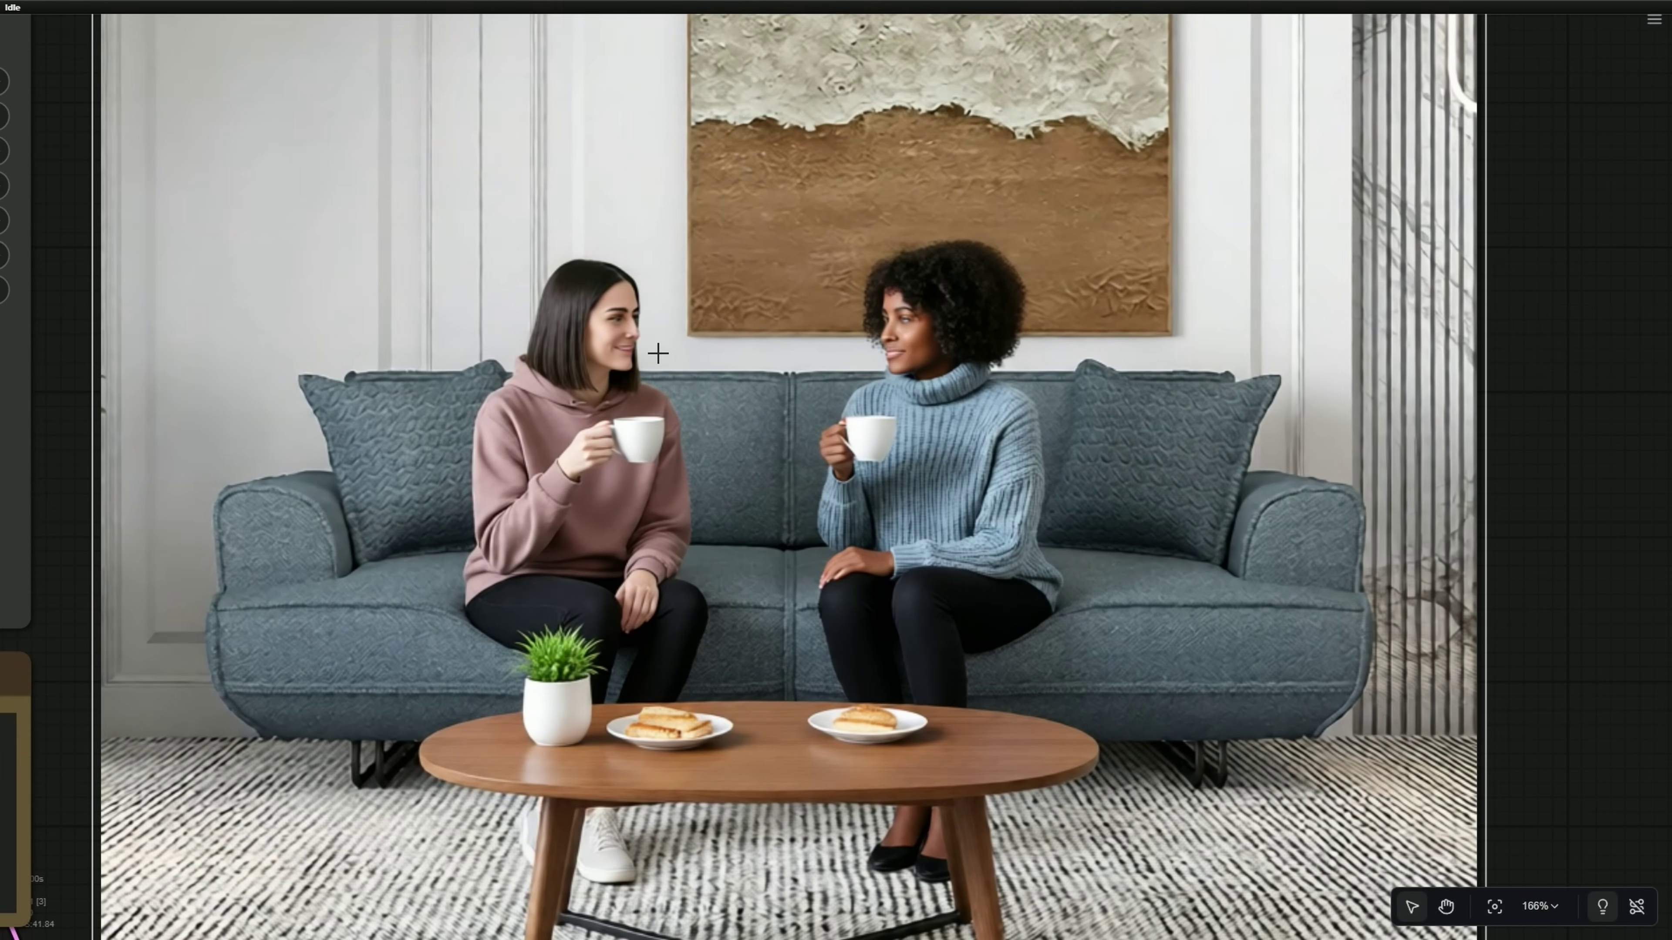
scroll(657, 353, "down", 6)
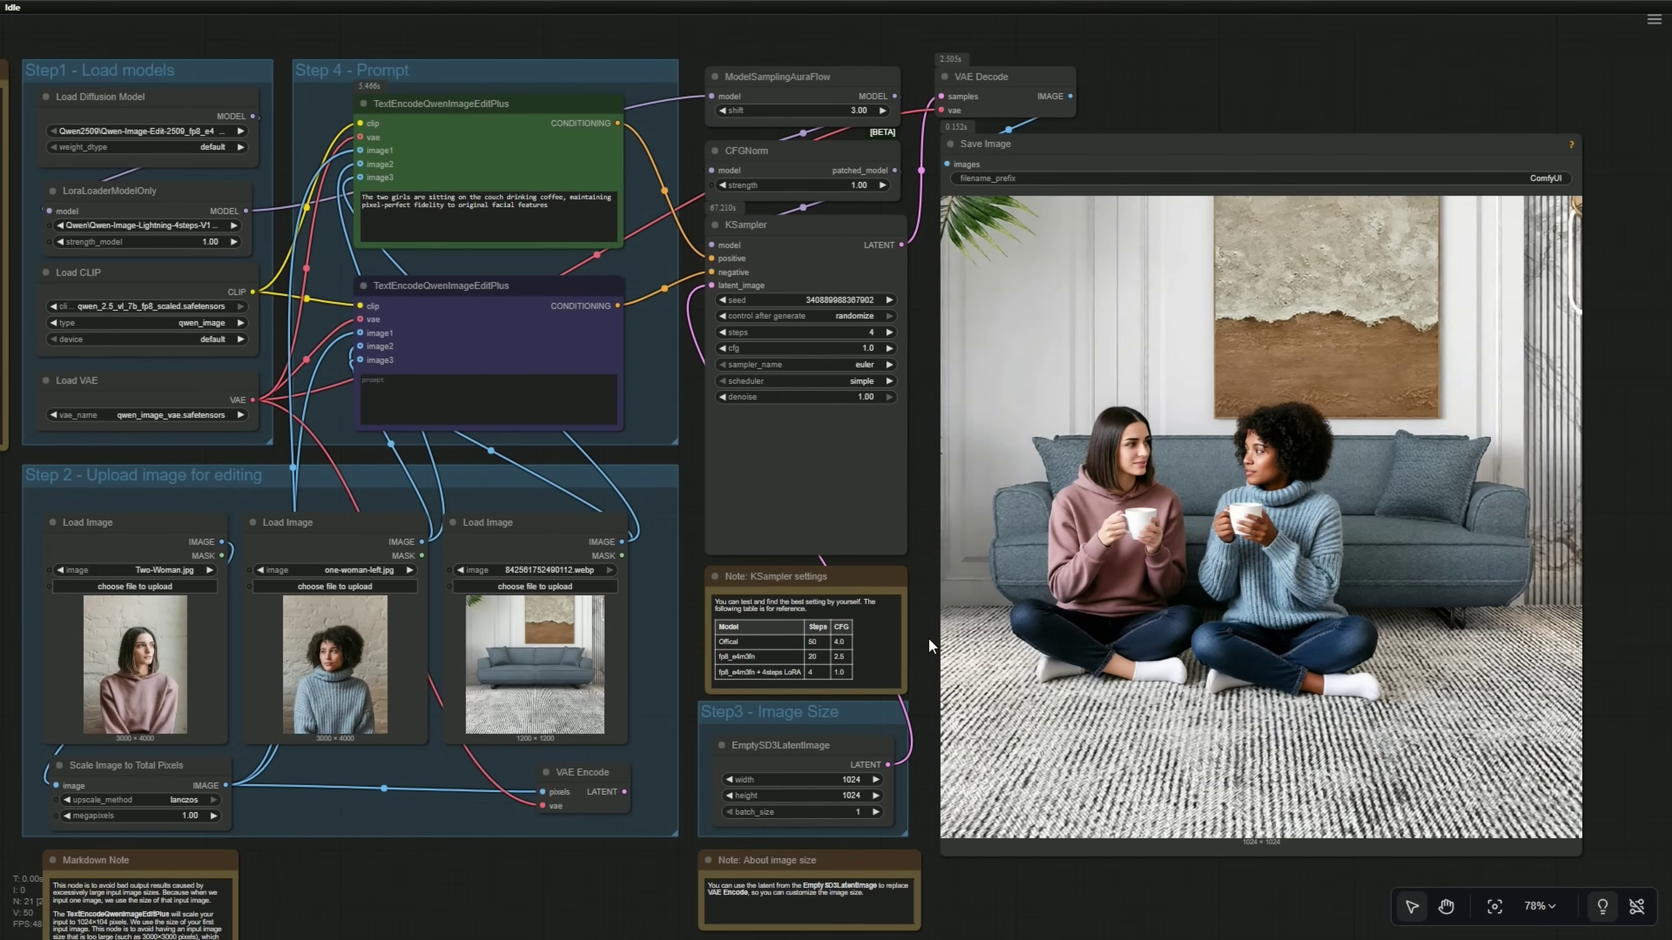
scroll(928, 636, "up", 6)
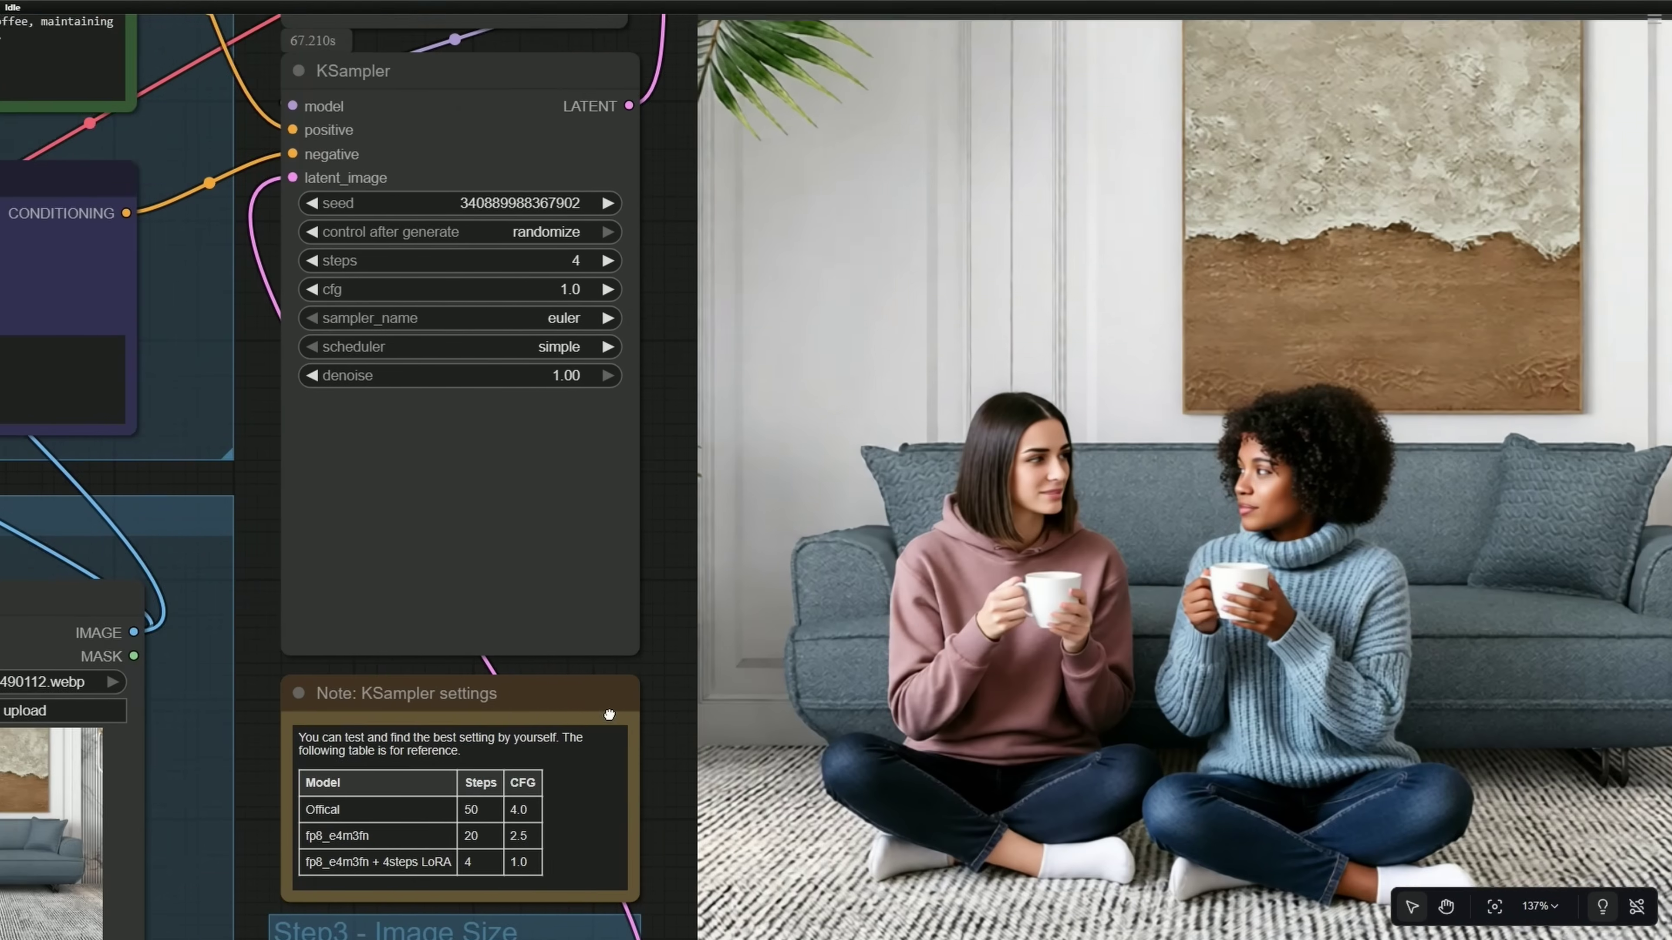
left_click_drag(637, 710, 424, 676)
scroll(477, 711, "up", 3)
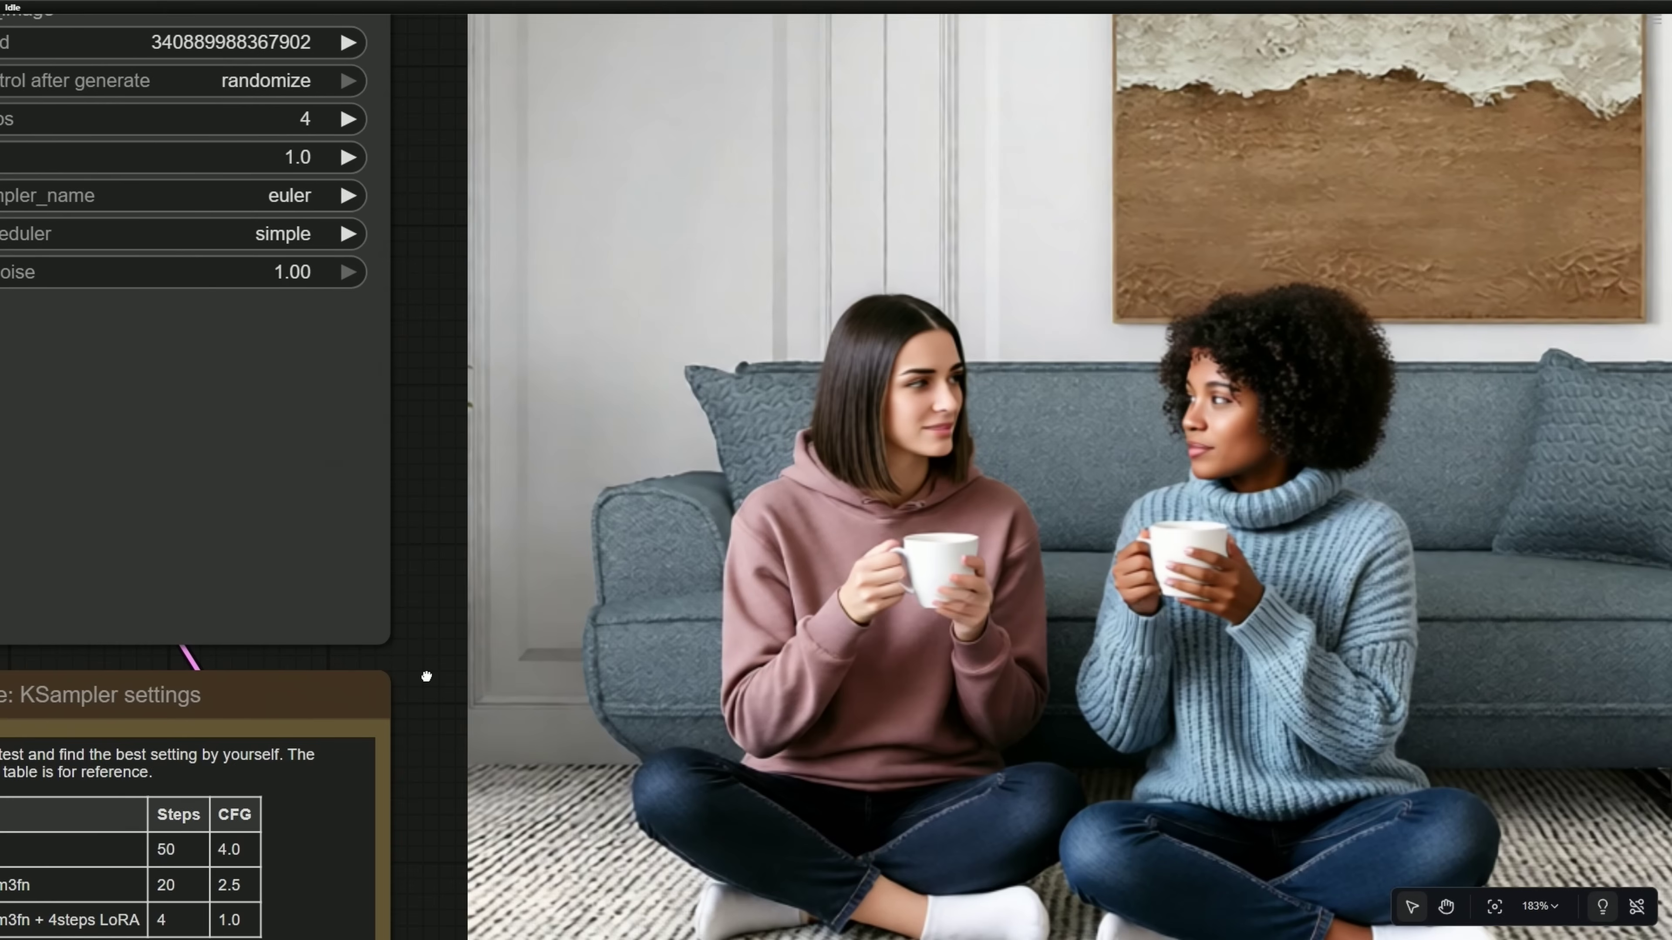
Step: Pan across the pose preprocessing chain, ImageSize, pose preview and Step 2 group
scroll(427, 676, "down", 5)
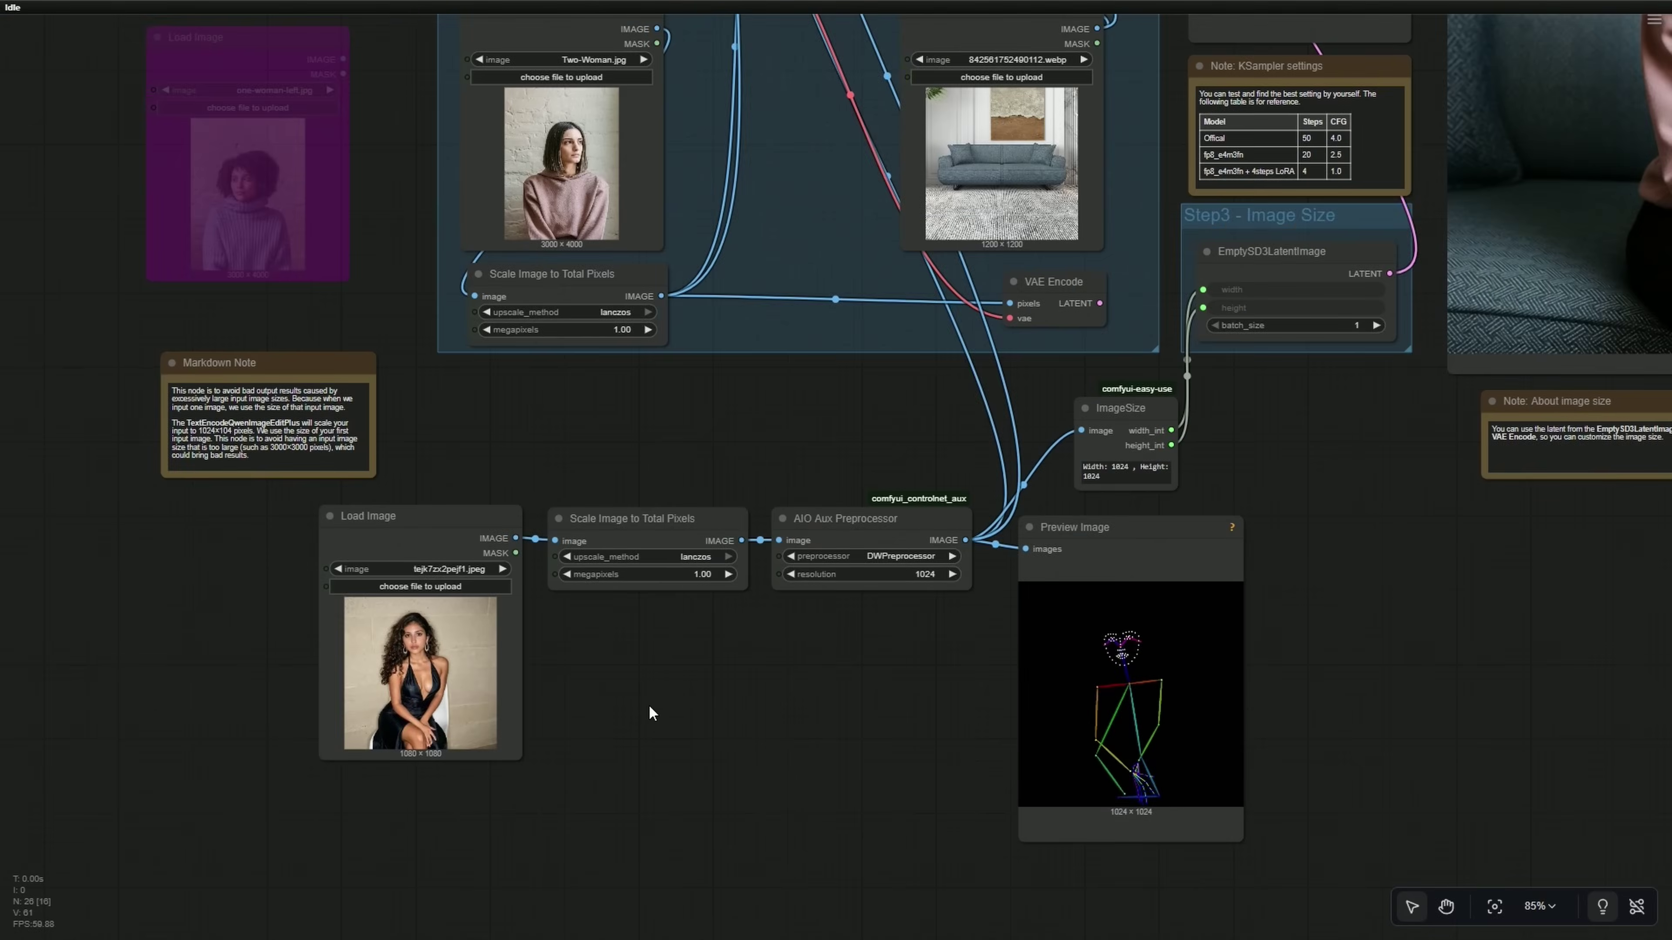
scroll(649, 713, "up", 3)
left_click_drag(530, 734, 693, 631)
scroll(693, 631, "up", 2)
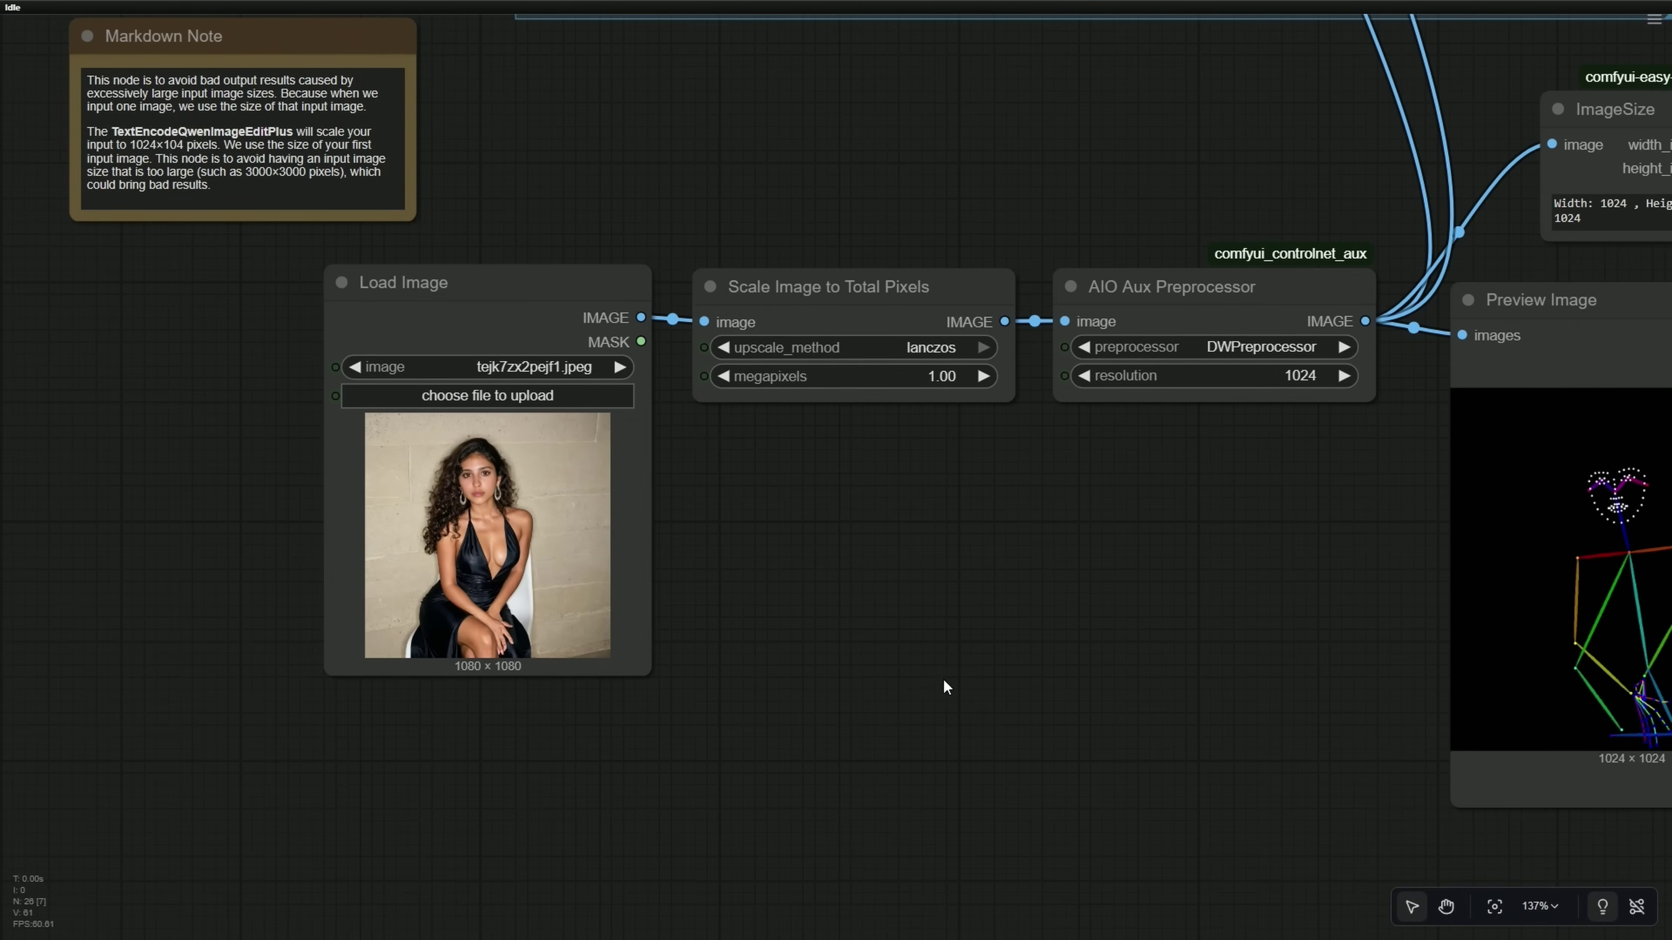
scroll(943, 687, "down", 2)
left_click_drag(955, 687, 601, 687)
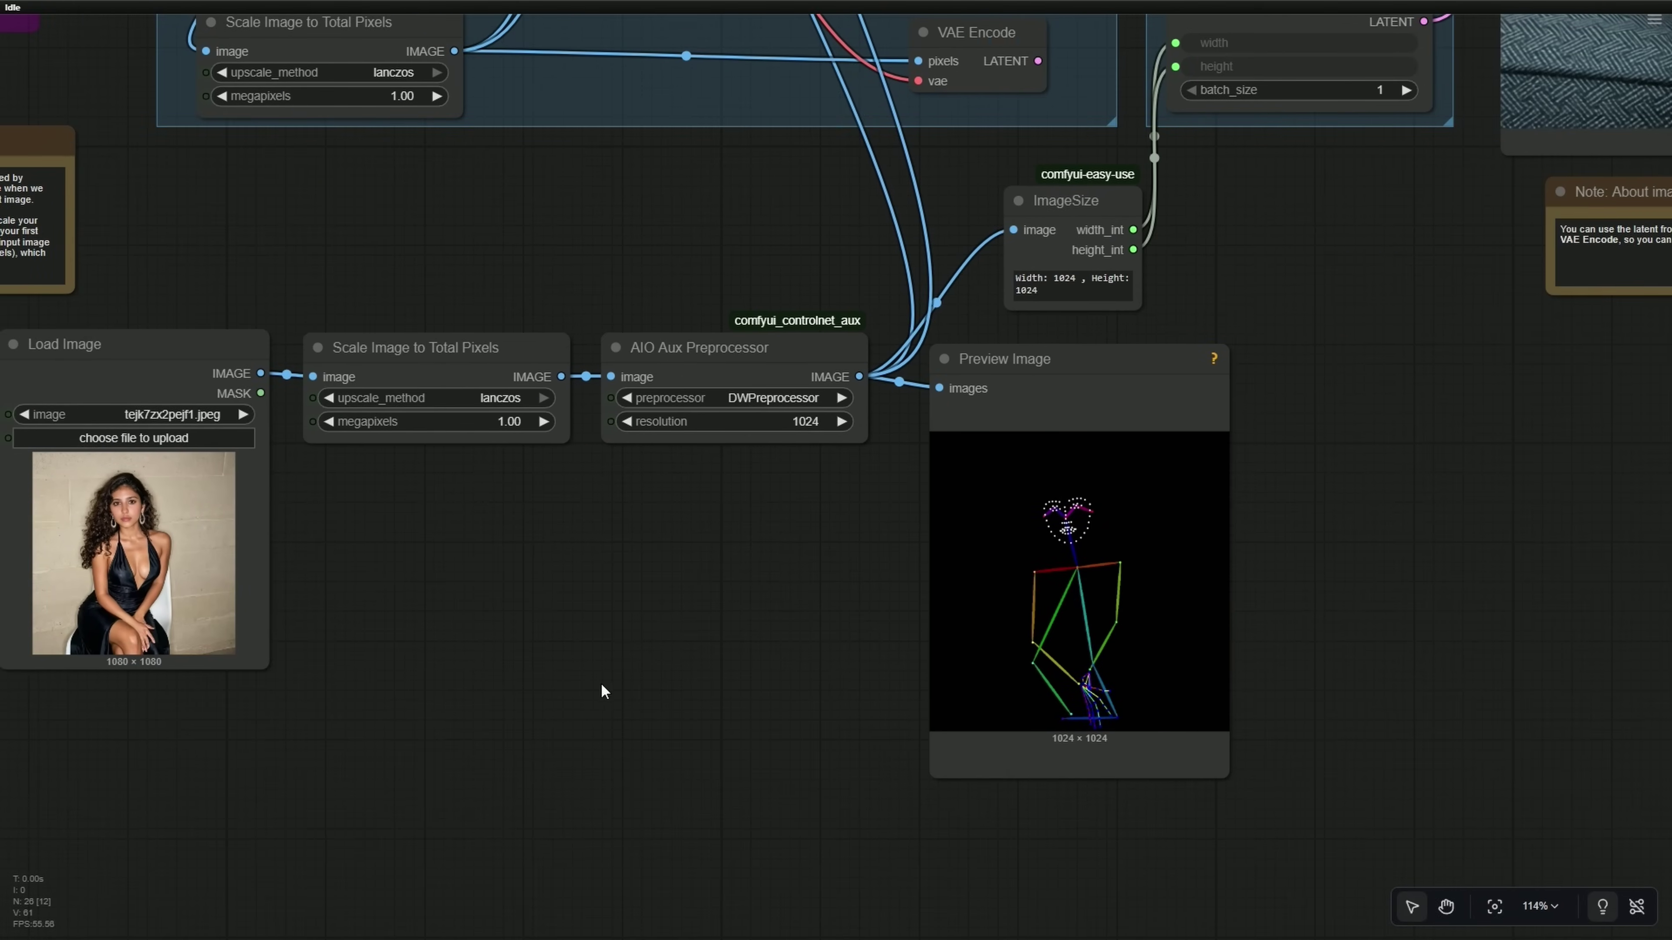
scroll(1116, 593, "down", 5)
left_click_drag(1316, 515, 1166, 722)
scroll(1158, 660, "down", 2)
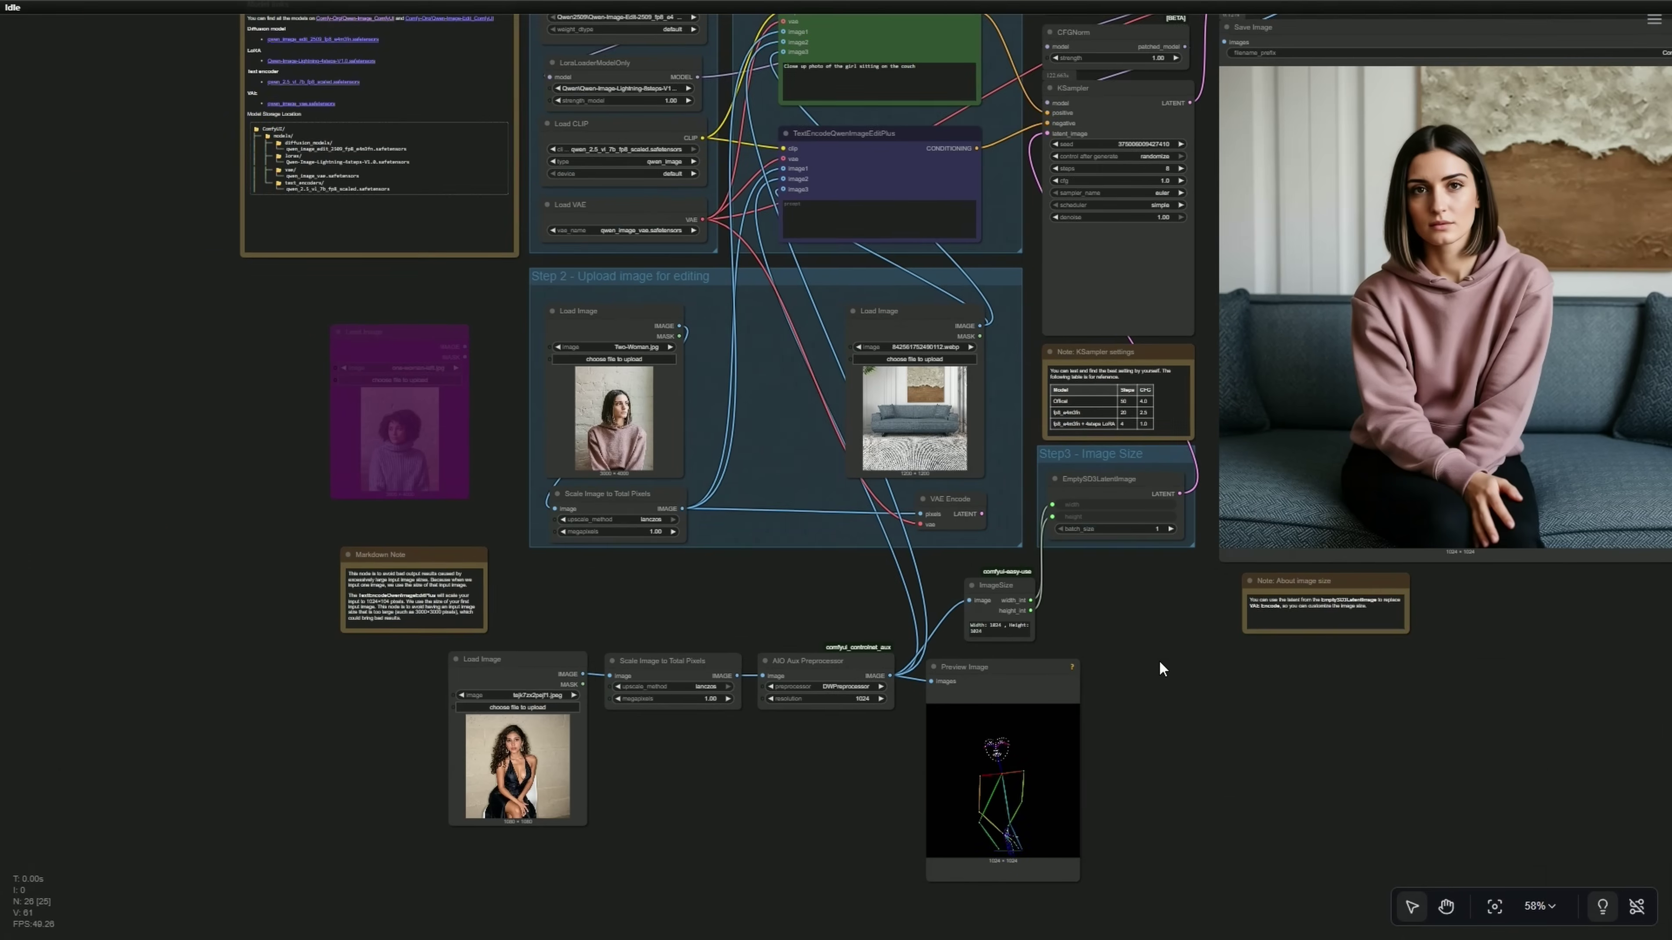
left_click_drag(1159, 660, 1086, 762)
scroll(1094, 673, "up", 4)
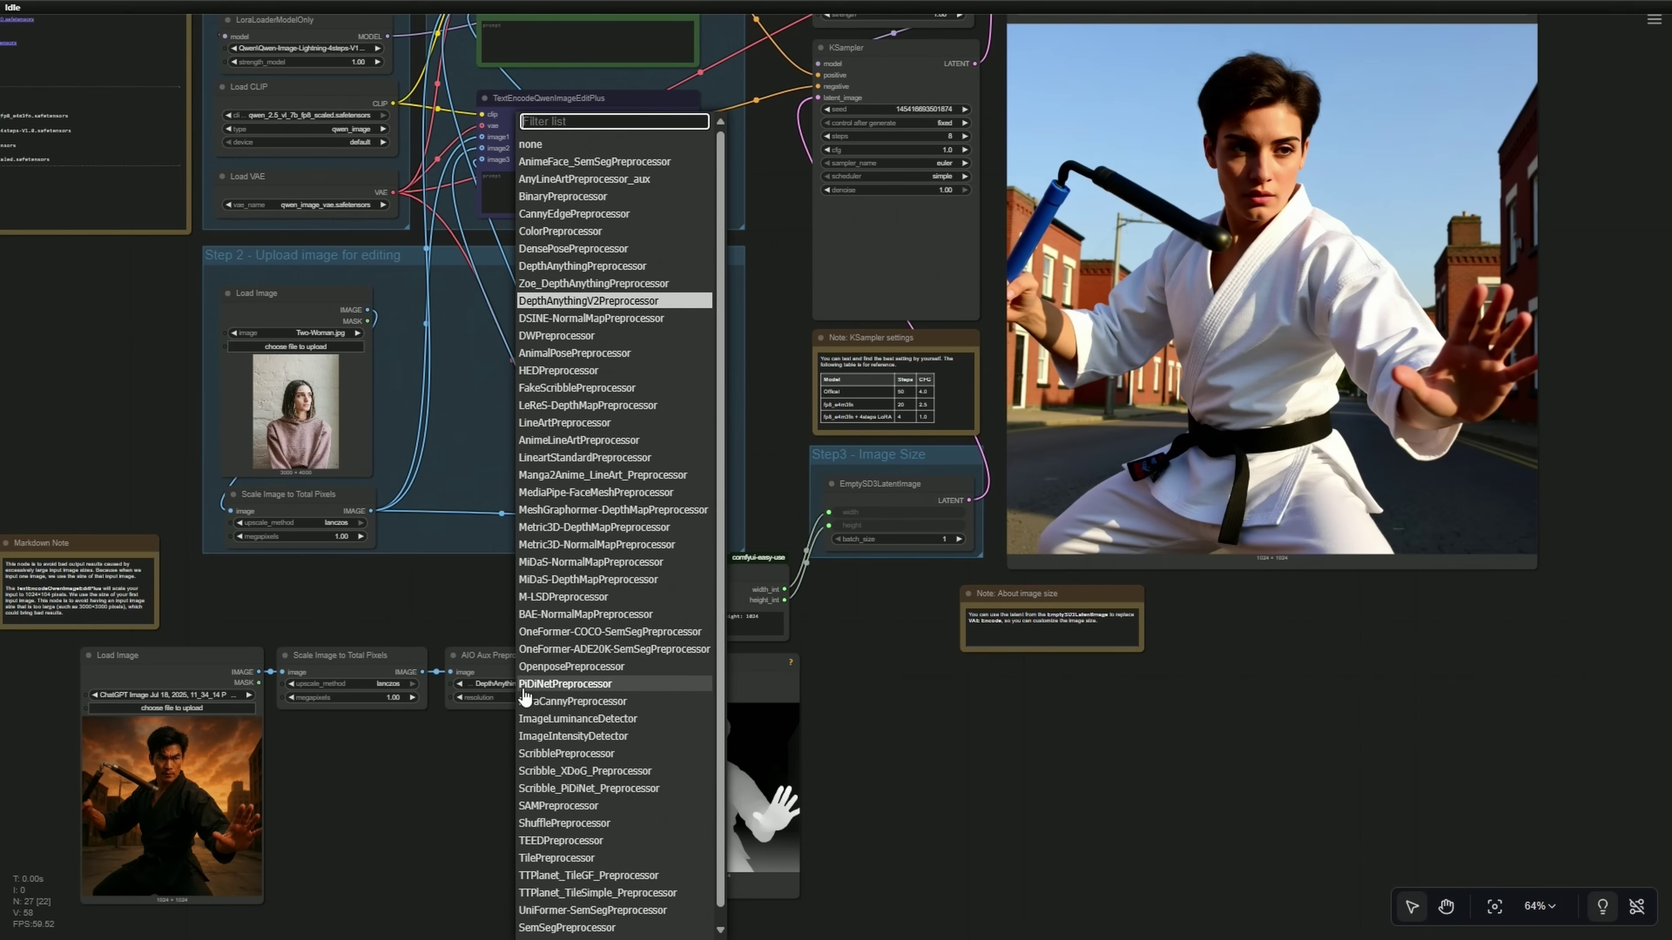
Step: Set the preprocessor to DepthAnythingV2Preprocessor and bypass the generation nodes
left_click(551, 301)
left_click_drag(796, 47, 1329, 571)
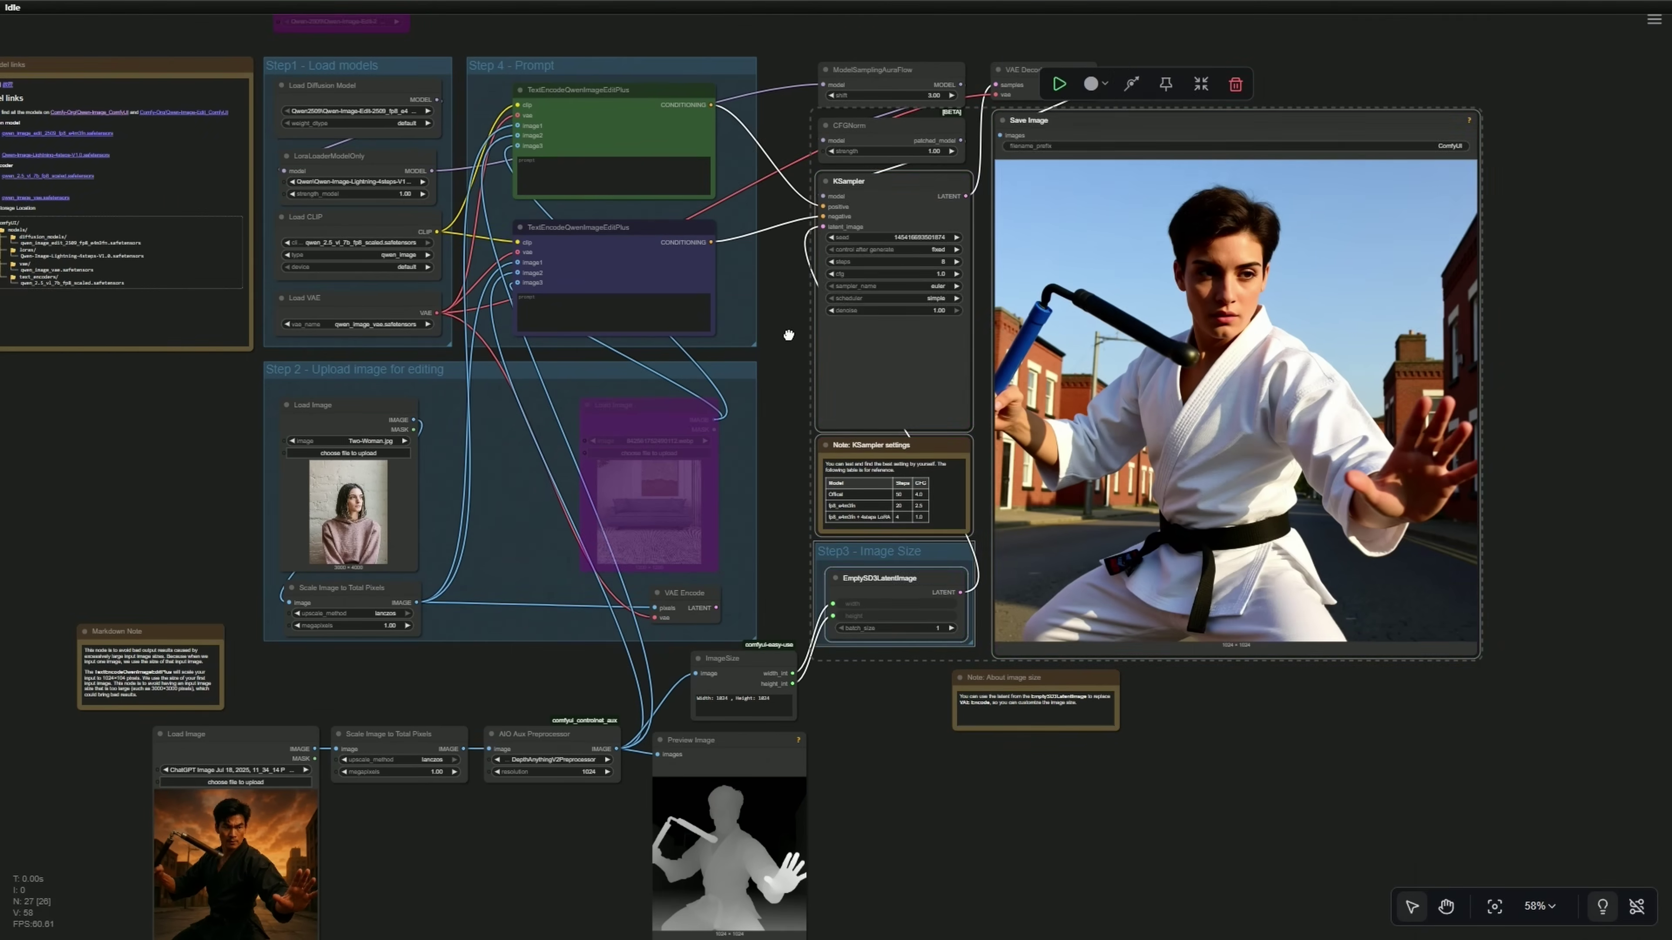
key("ctrl+b")
Step: Switch the preprocessor to MediaPipe-FaceMeshPreprocessor and run to preview the face mesh
scroll(757, 688, "down", 5)
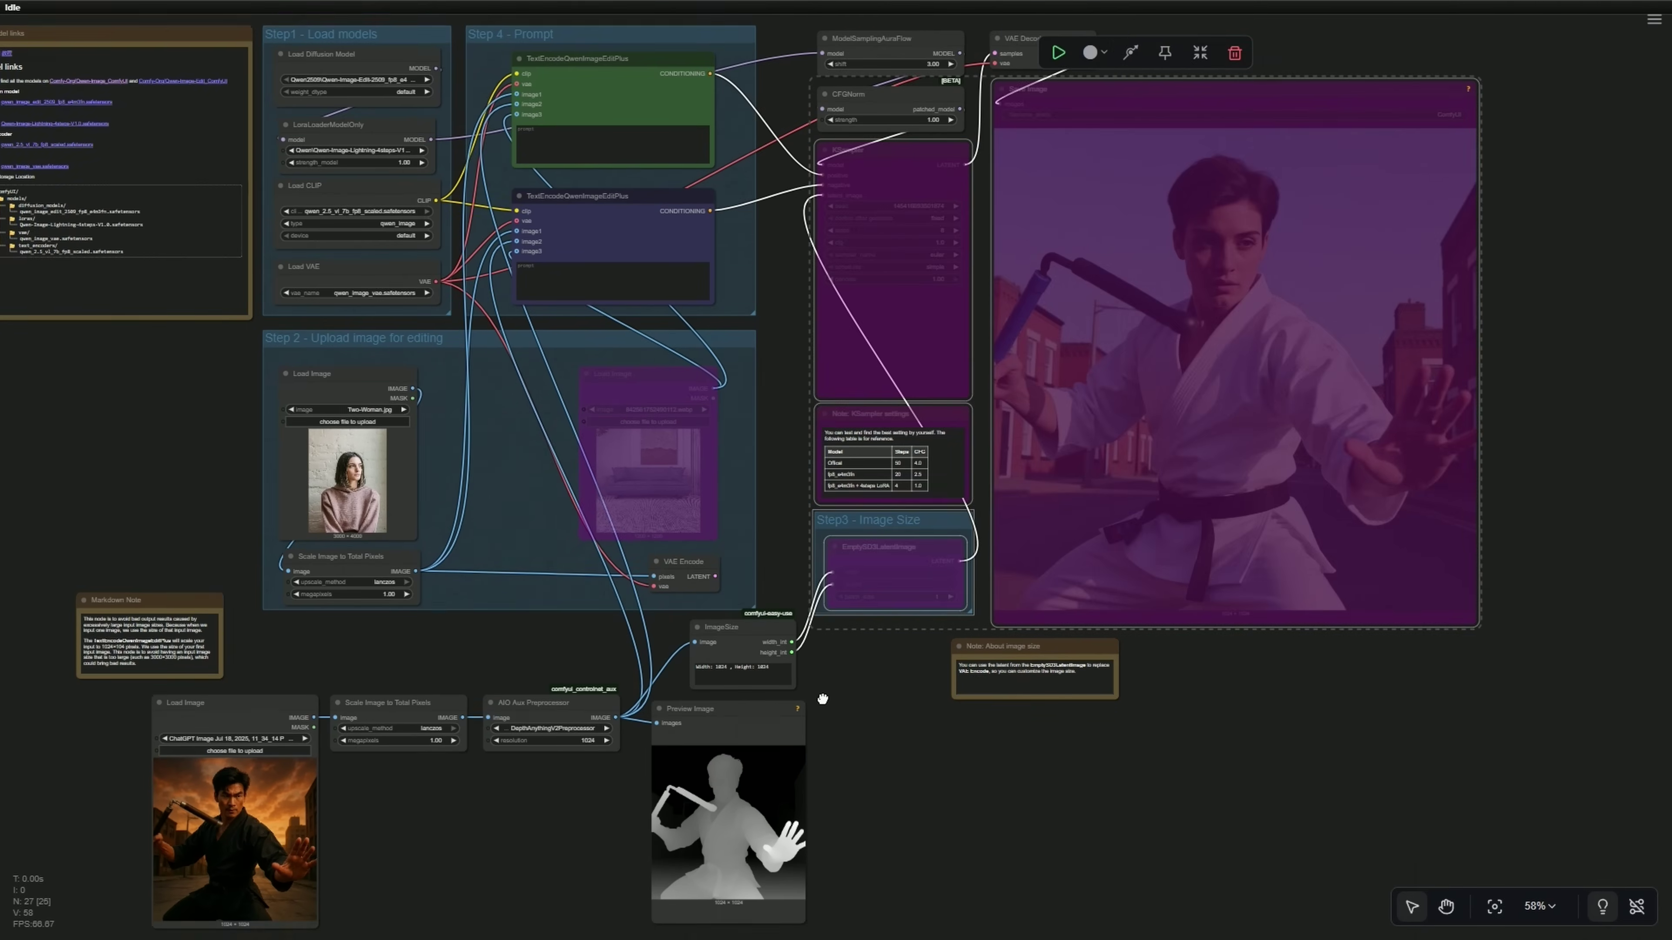
scroll(547, 645, "up", 3)
left_click(520, 567)
left_click(523, 492)
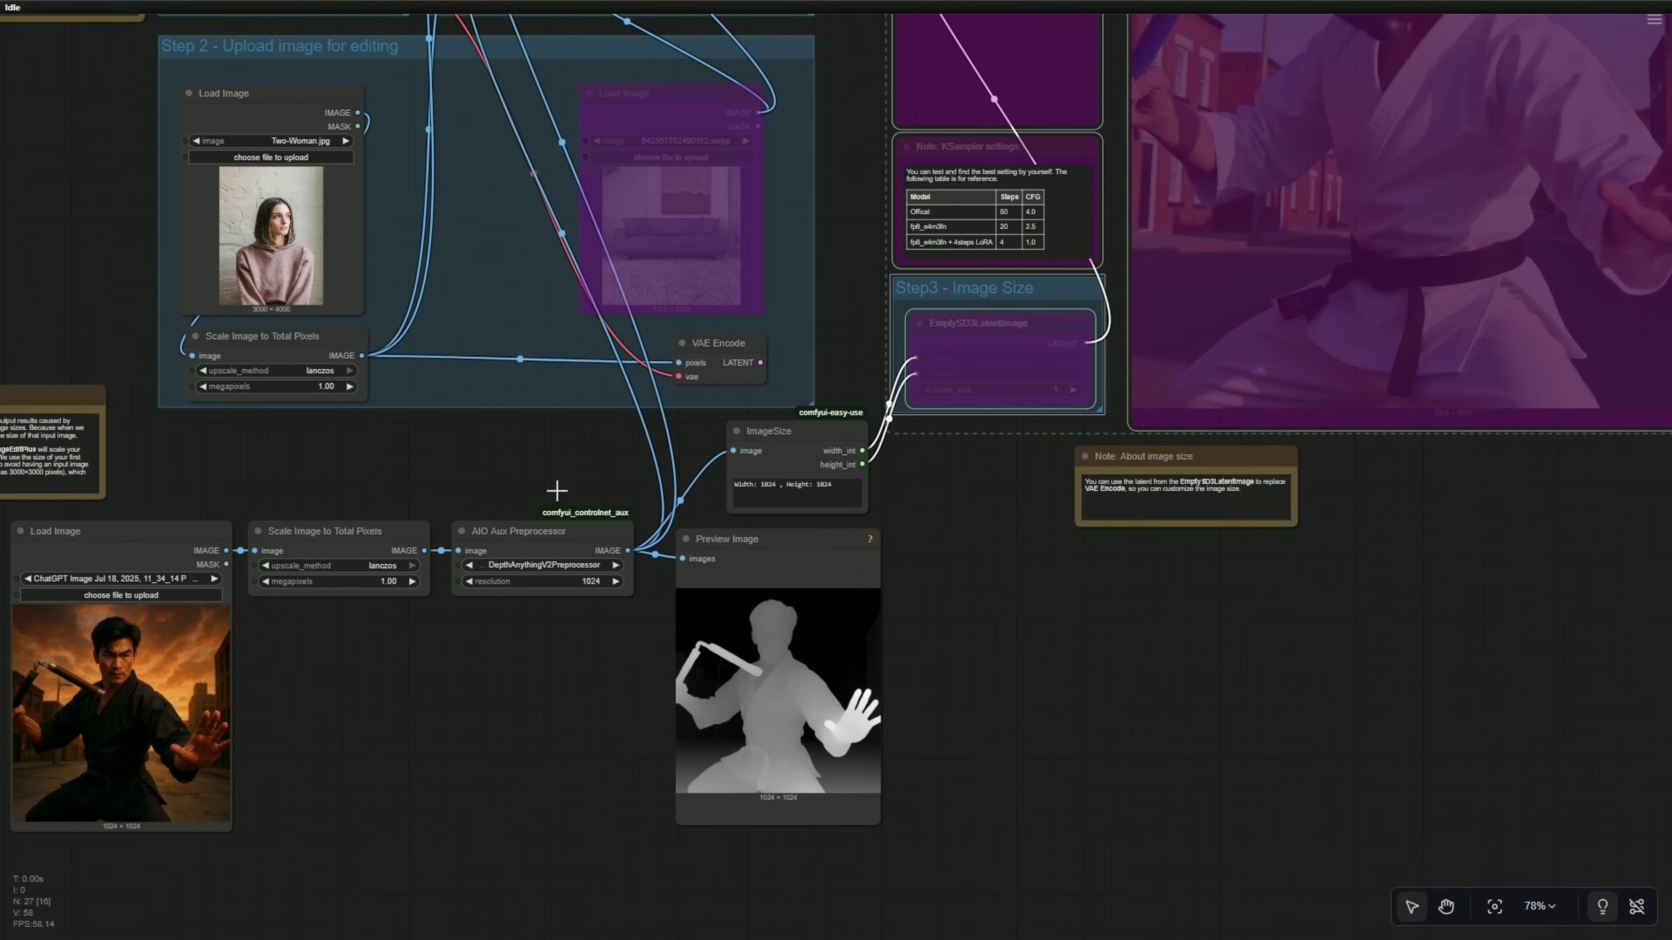
key("ctrl+Return")
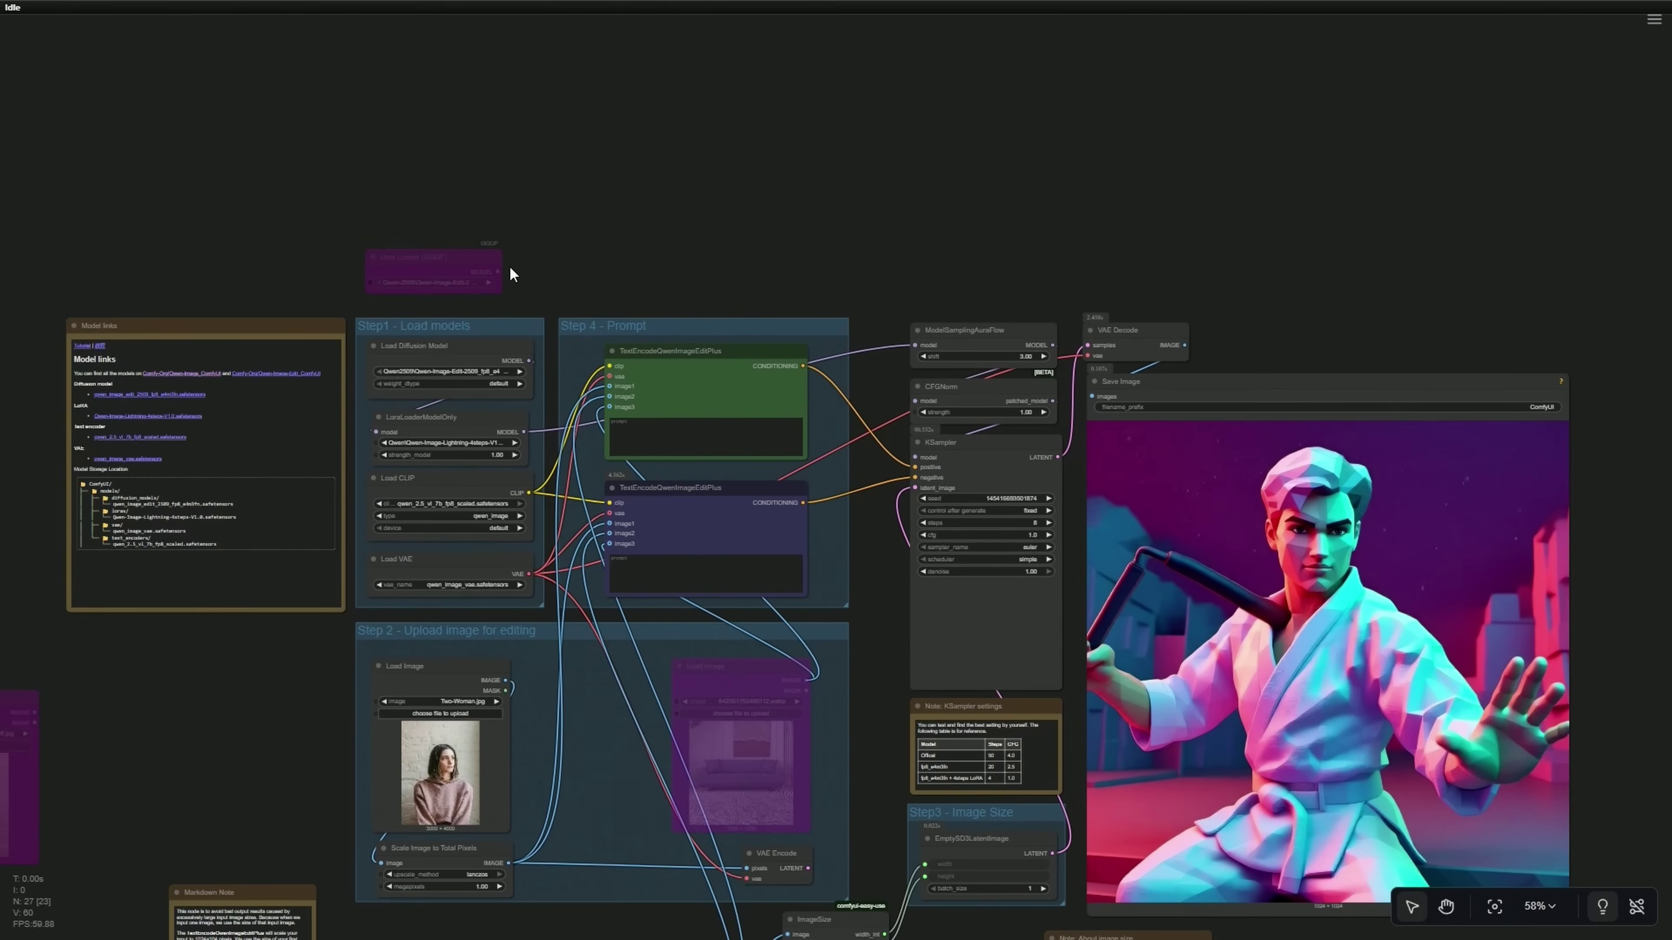
Step: Re-enable the Unet Loader (GGUF) node with Qwen-Image-Edit-2509-Q4_0.gguf as the model
scroll(506, 267, "up", 10)
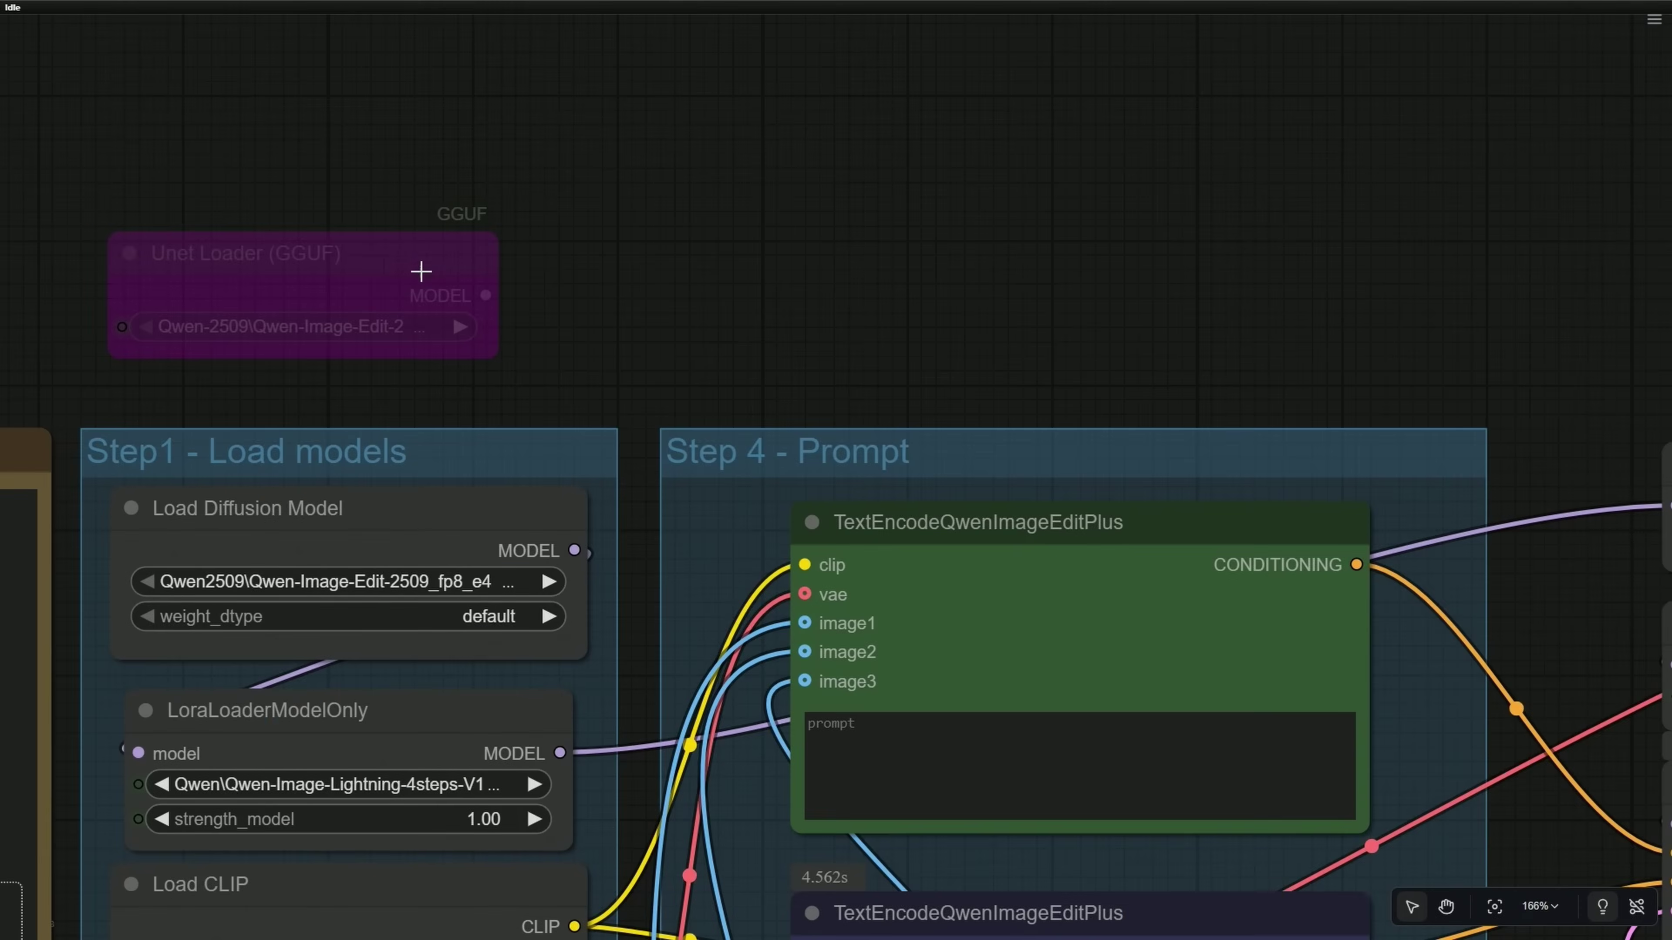
left_click(422, 268)
left_click(272, 193)
left_click_drag(502, 362, 610, 356)
left_click(459, 310)
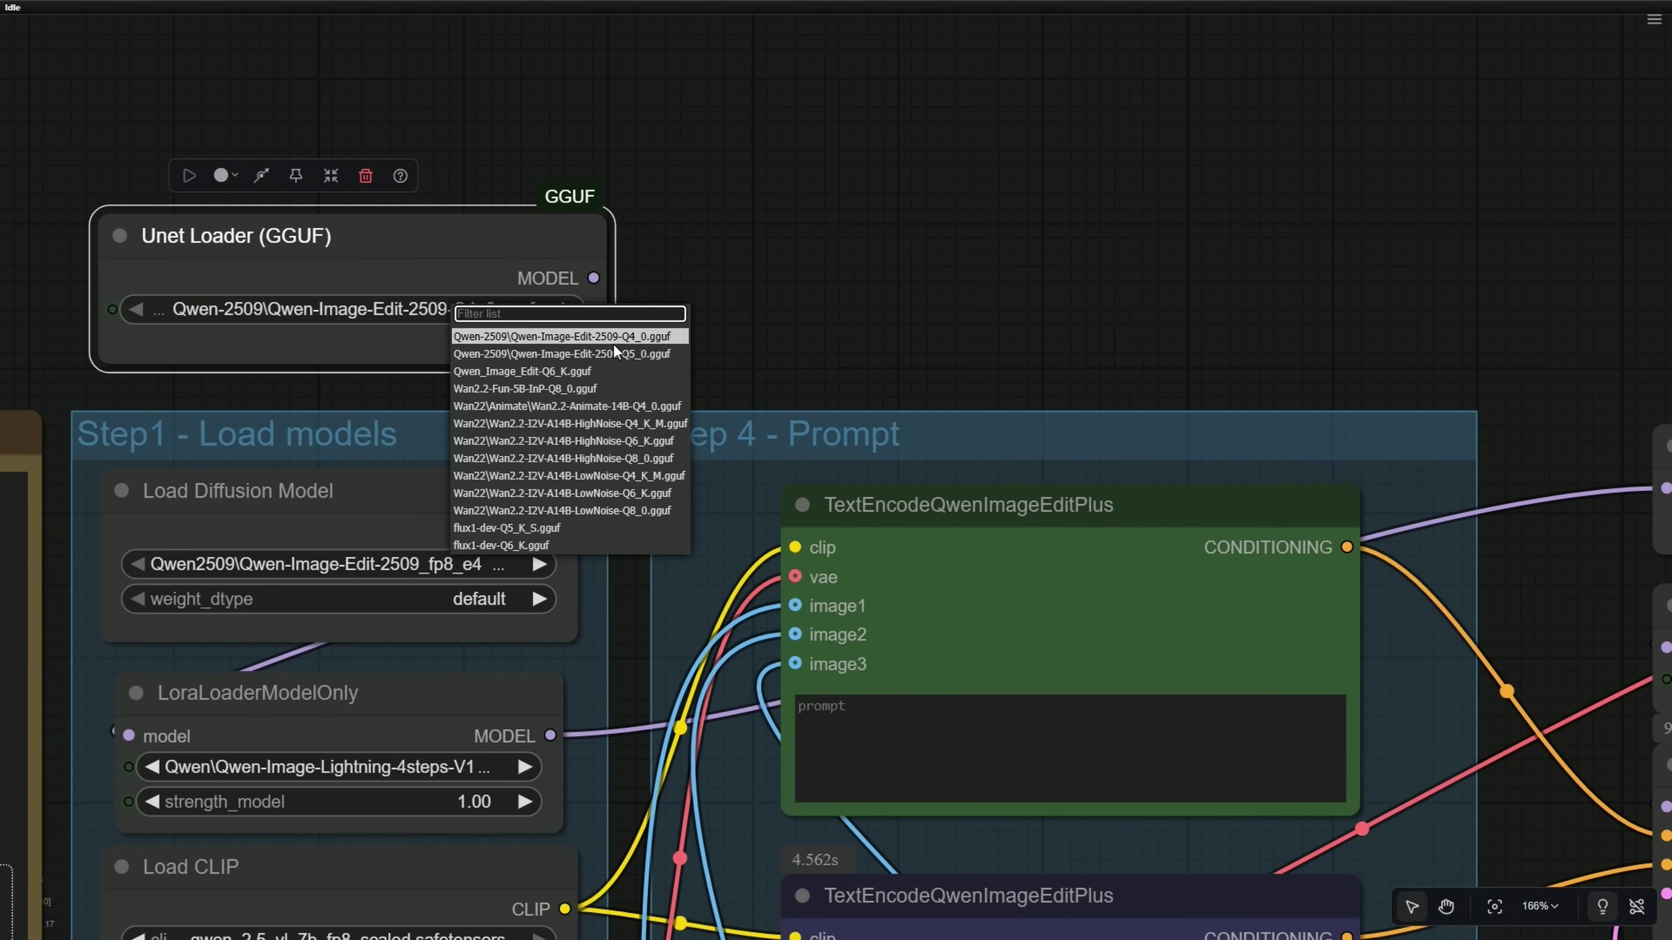
left_click(633, 349)
Step: Feed the GGUF model into the LoRA loader and bypass the original Load Diffusion Model node
left_click_drag(593, 278, 221, 716)
left_click(412, 495)
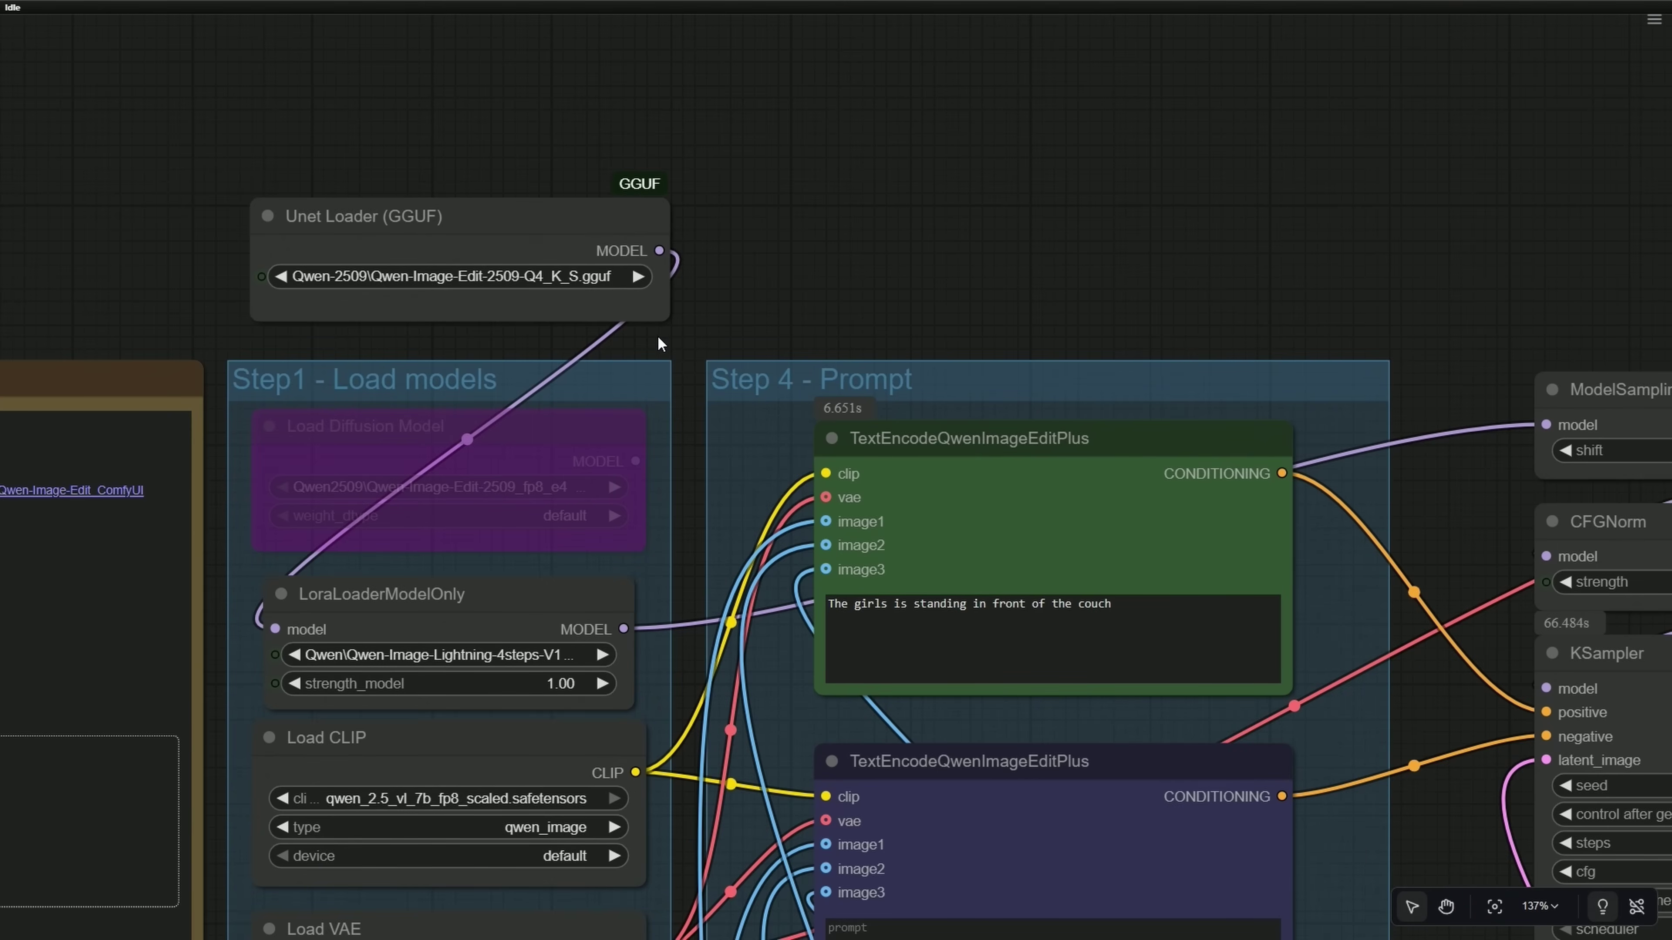
scroll(680, 356, "down", 7)
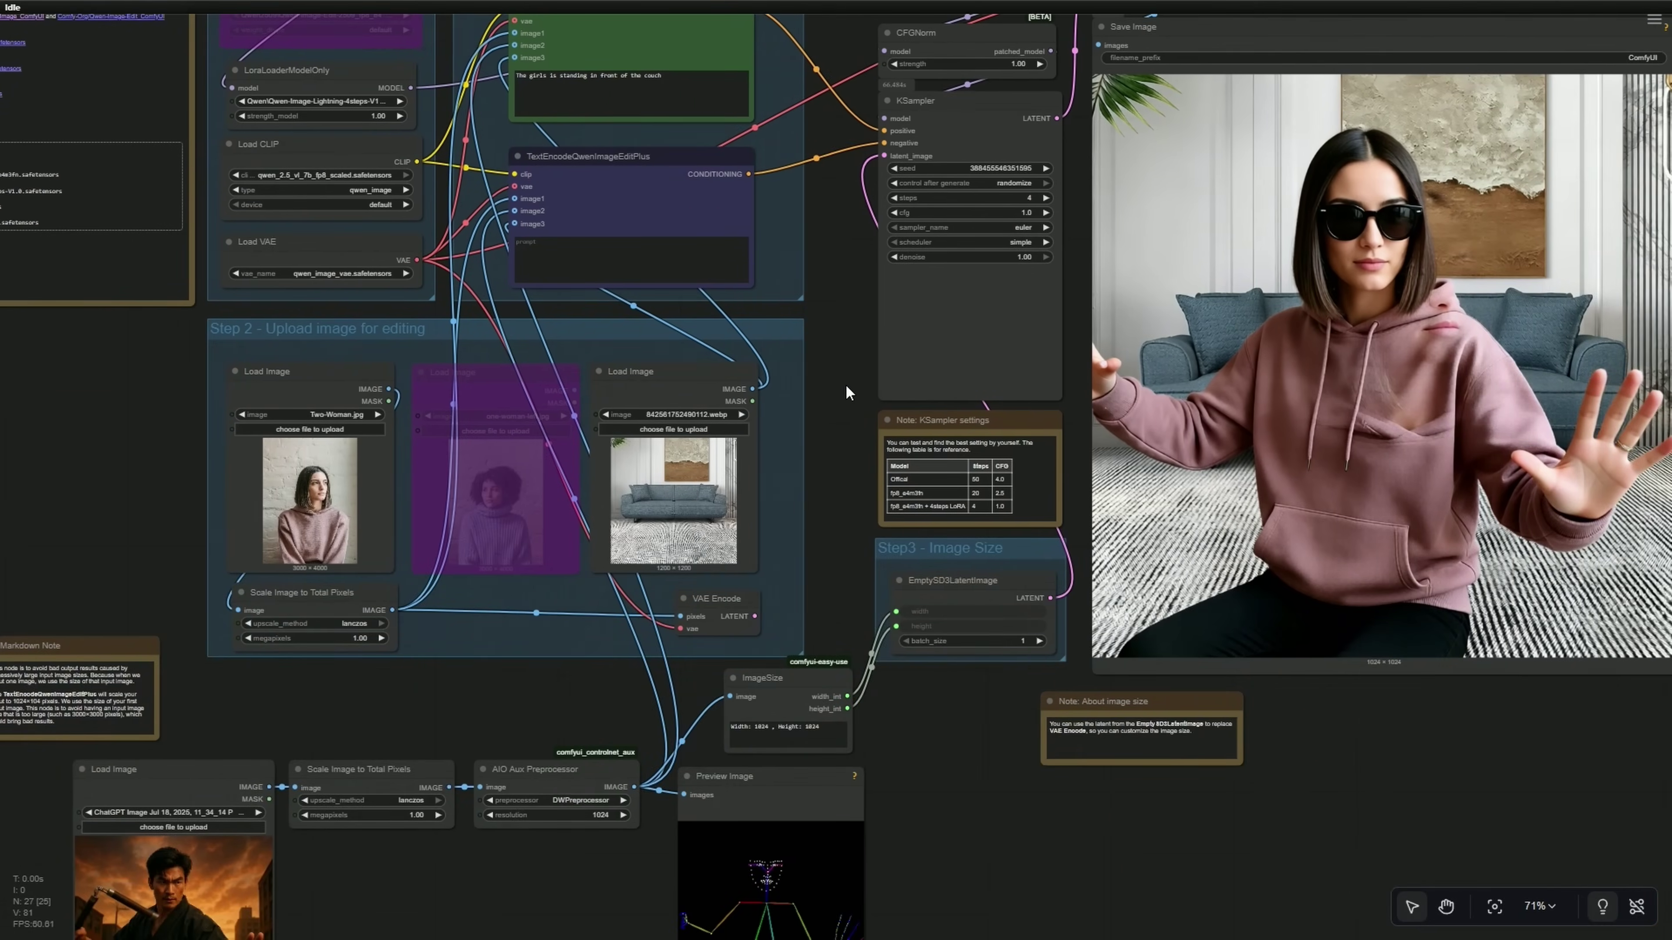
scroll(846, 386, "down", 1)
left_click_drag(846, 391, 800, 429)
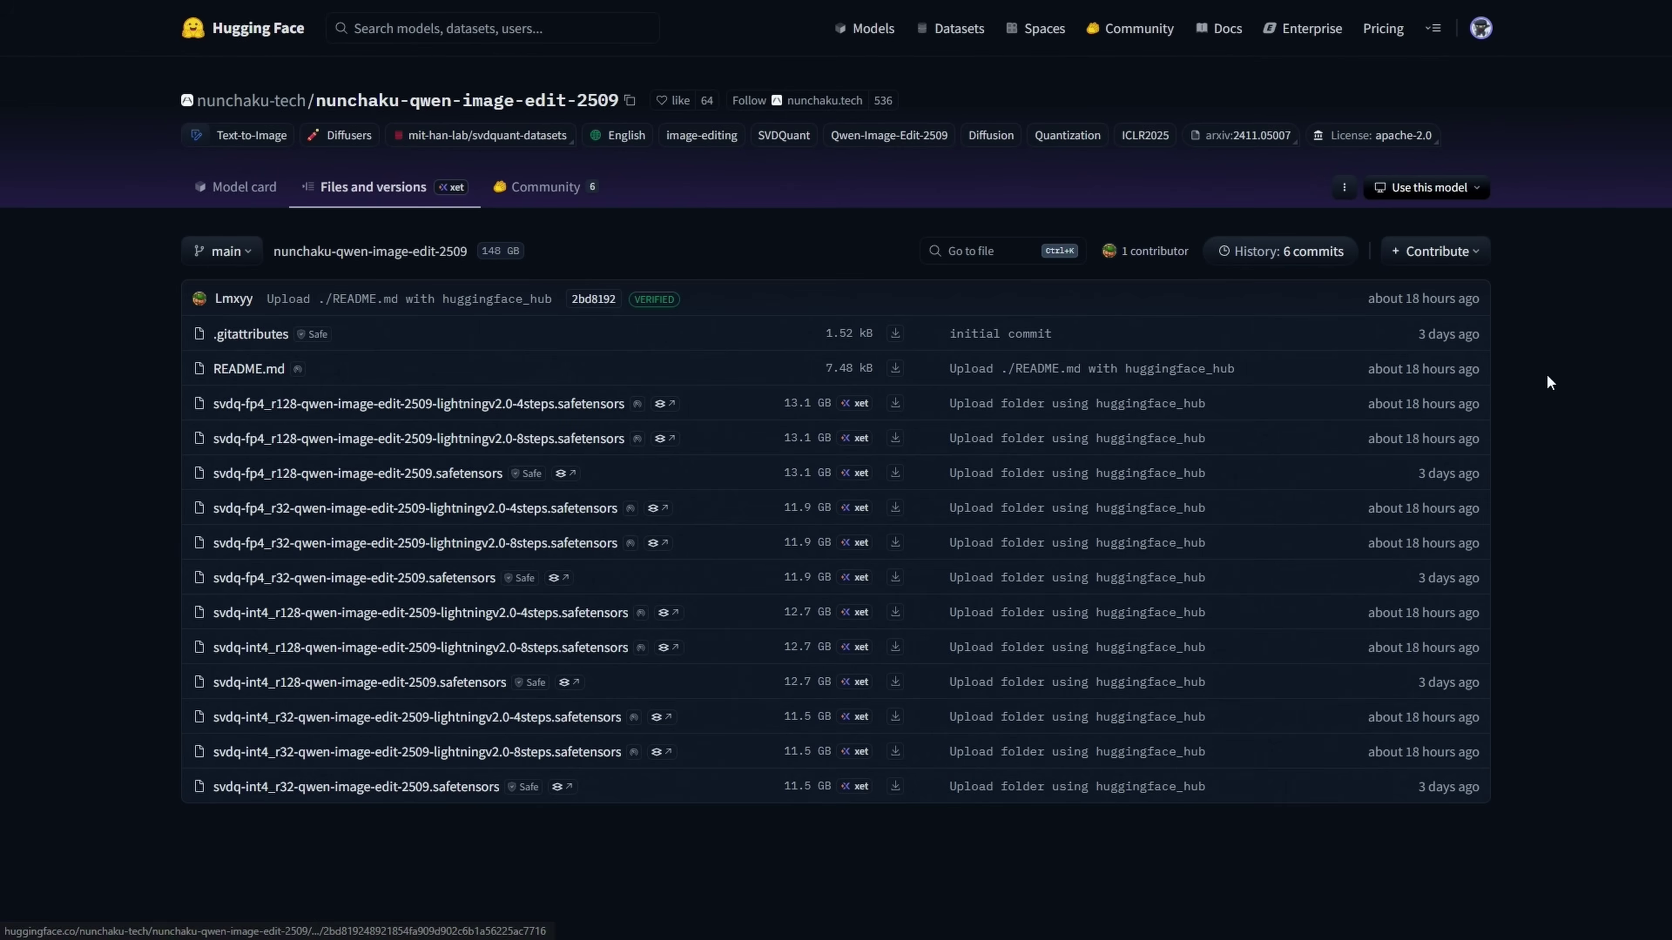
Step: Highlight the upload dates and the fp4 model file names in the file list
left_click_drag(1547, 376, 1369, 370)
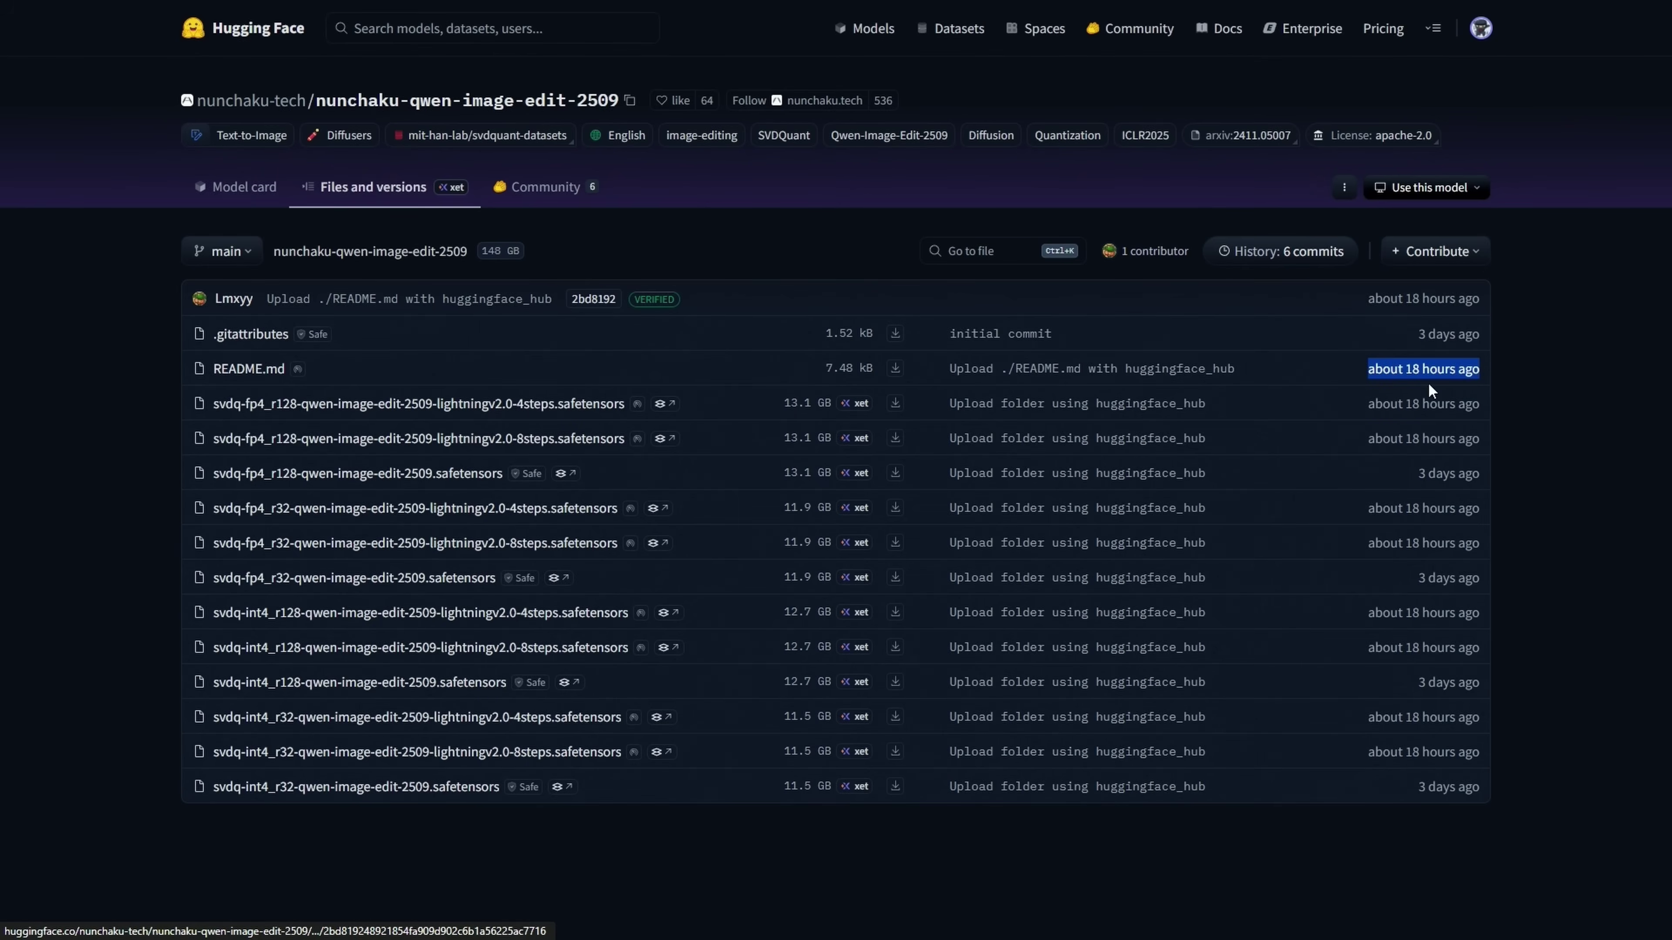
left_click(1531, 390)
left_click_drag(211, 403, 1542, 579)
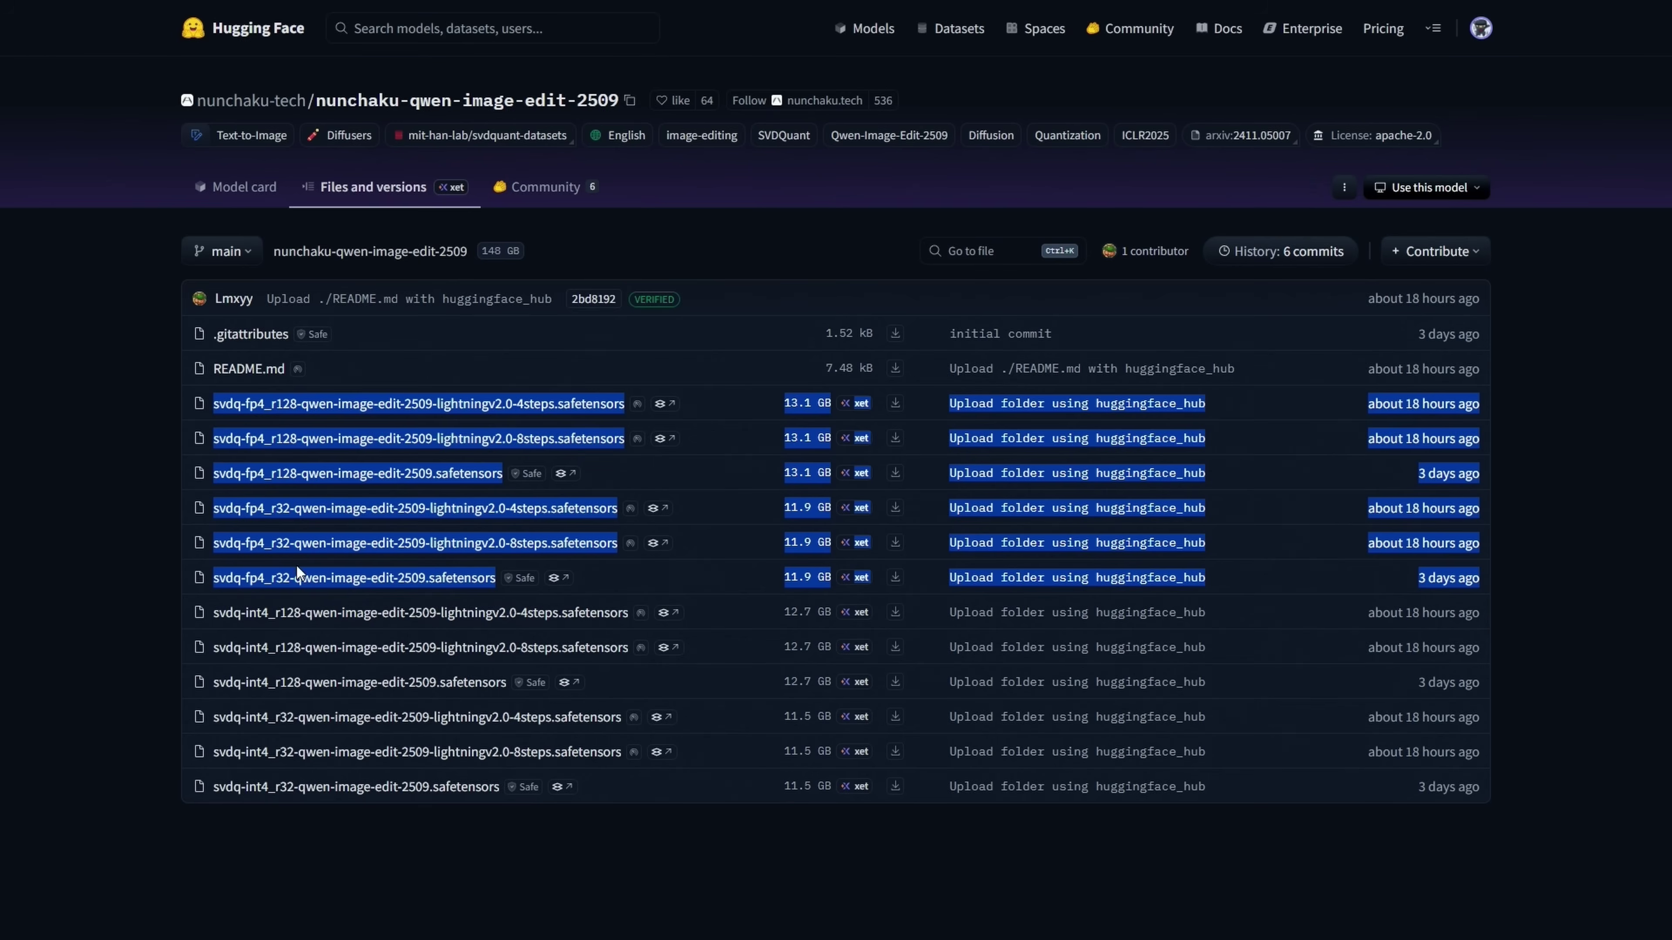
left_click(117, 510)
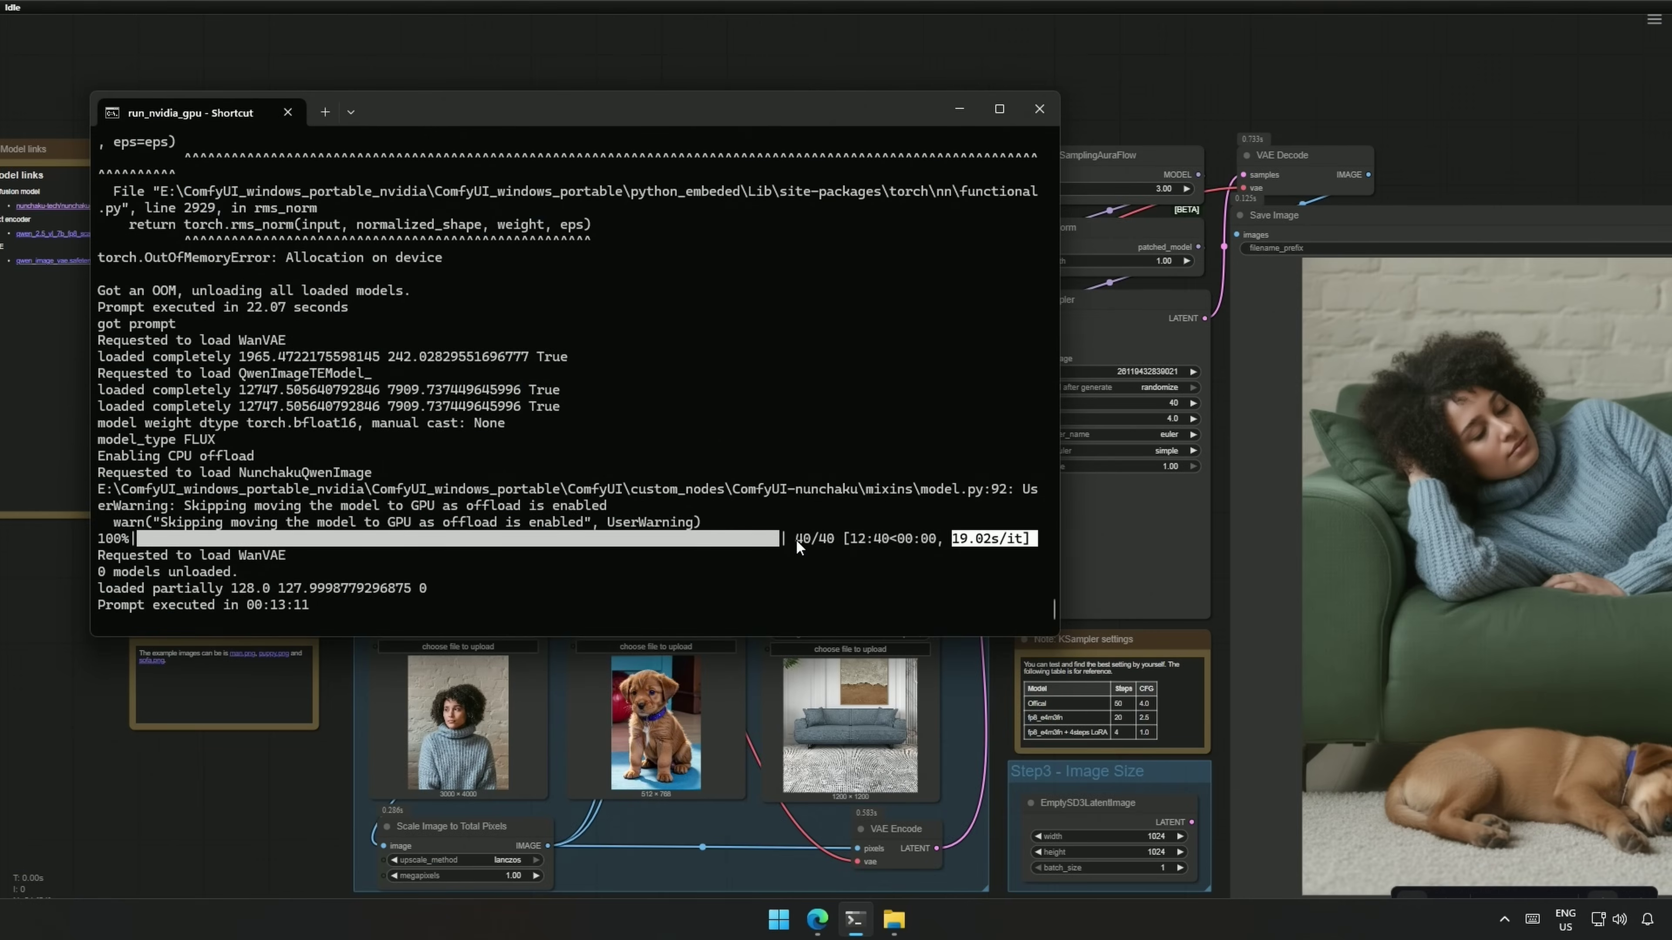
left_click_drag(795, 539, 818, 543)
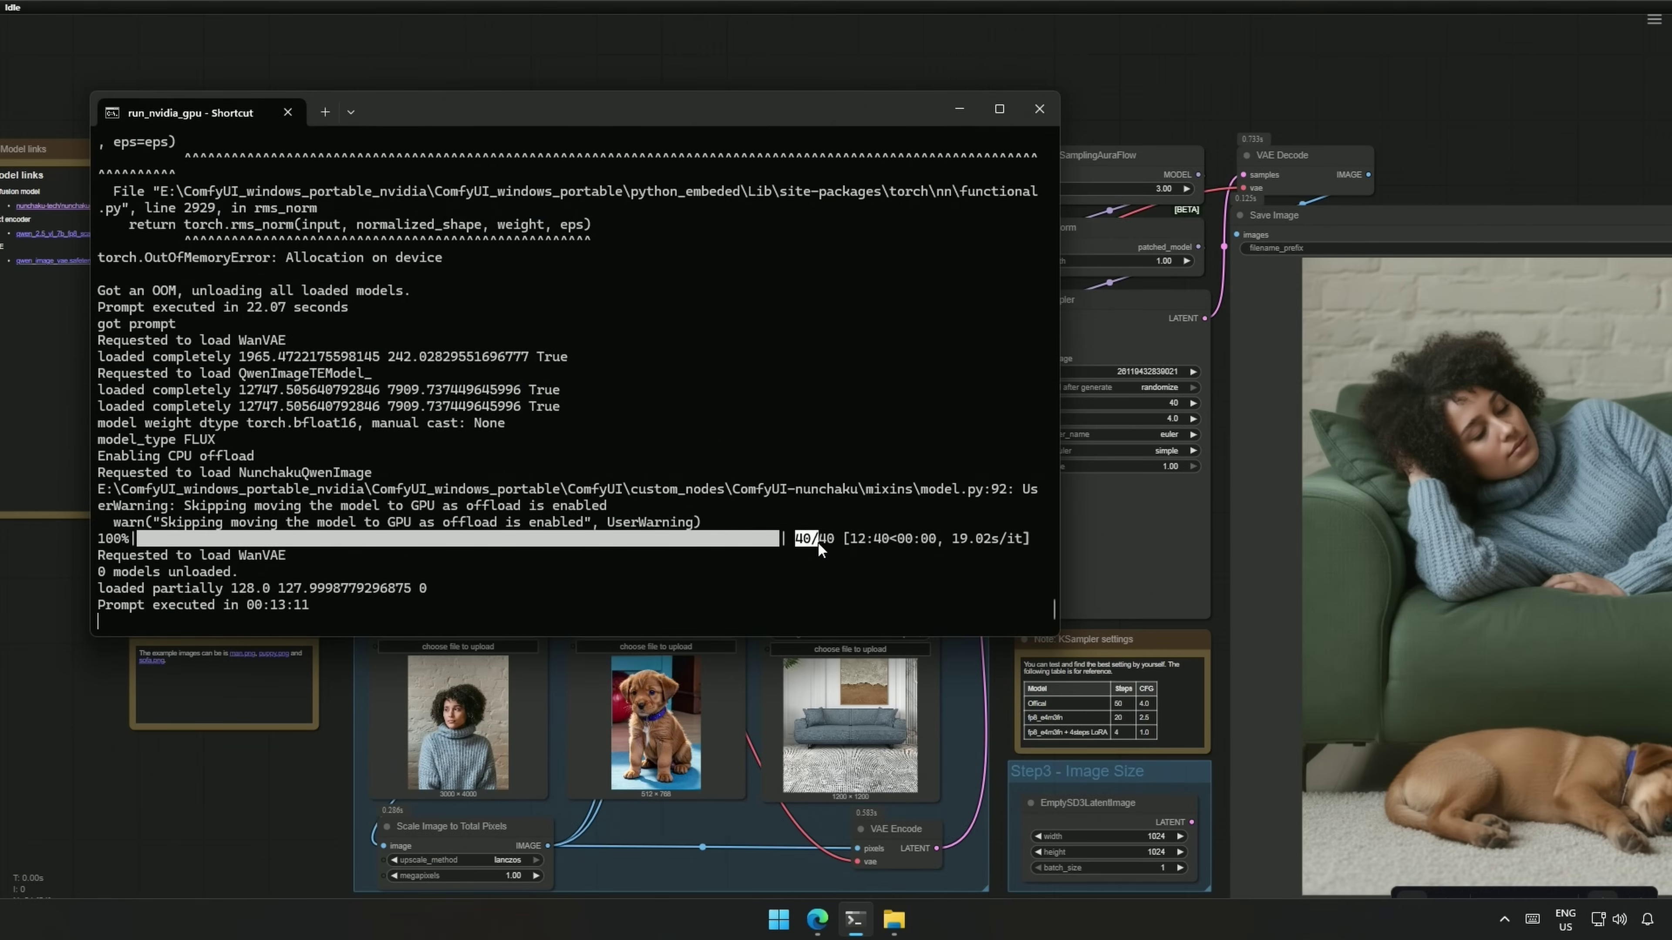
left_click(247, 610)
left_click_drag(271, 608, 321, 608)
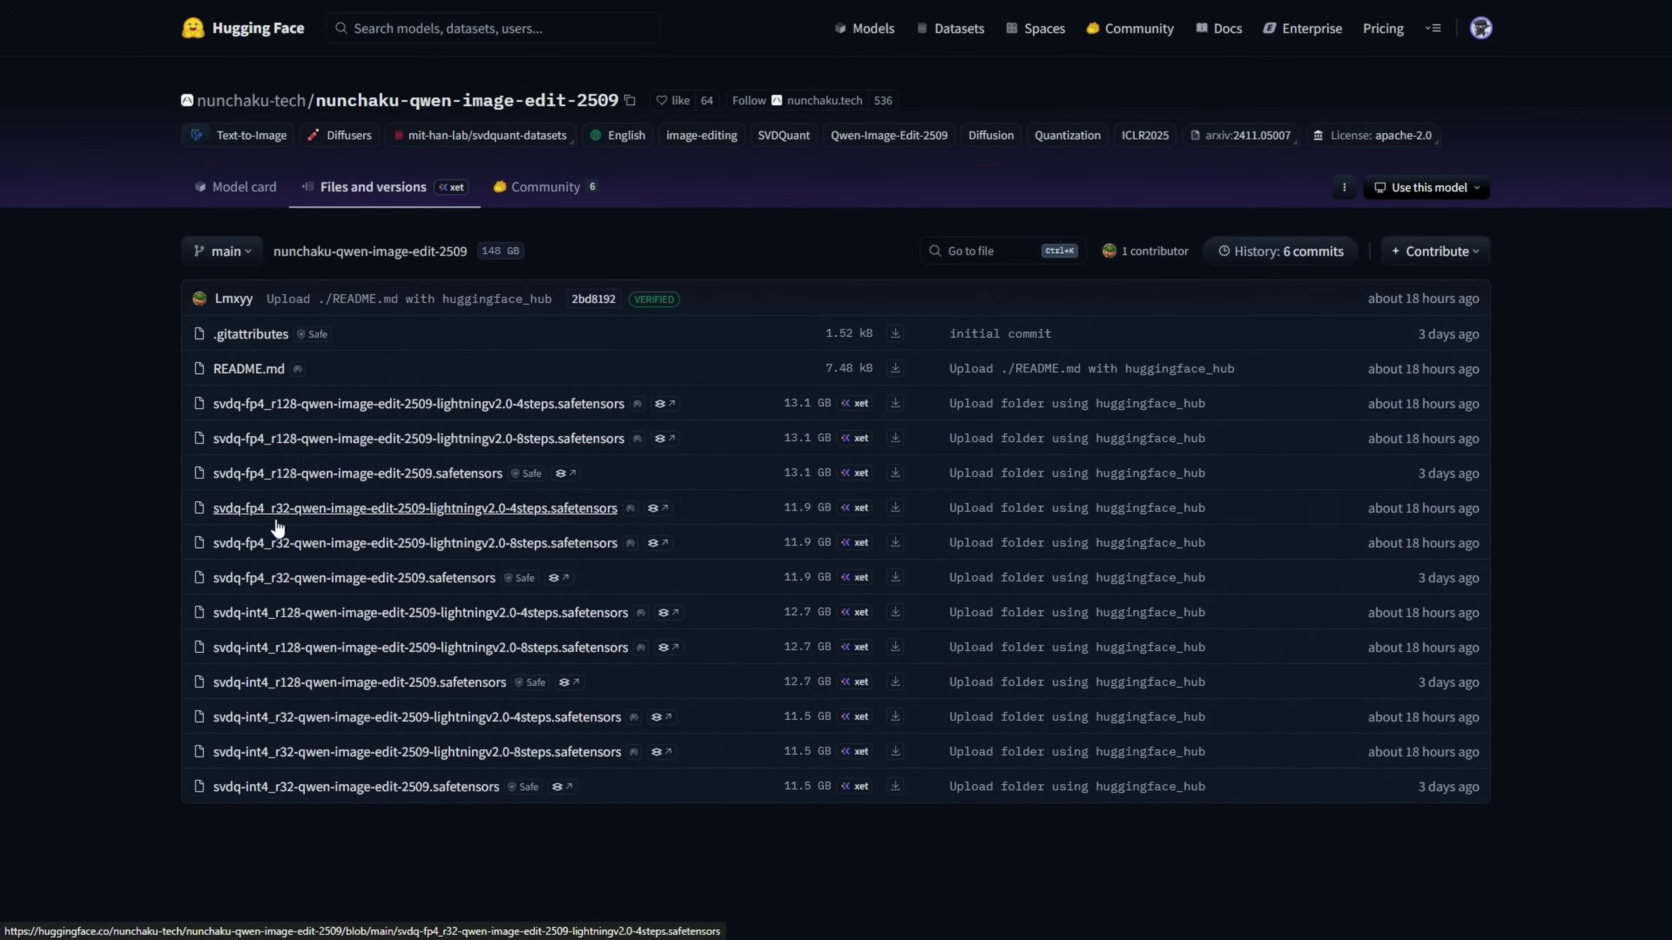
Step: Highlight the int4_r128 Lightning v2.0 4-step and 8-step file rows
triple_click(238, 613)
left_click_drag(232, 638, 685, 815)
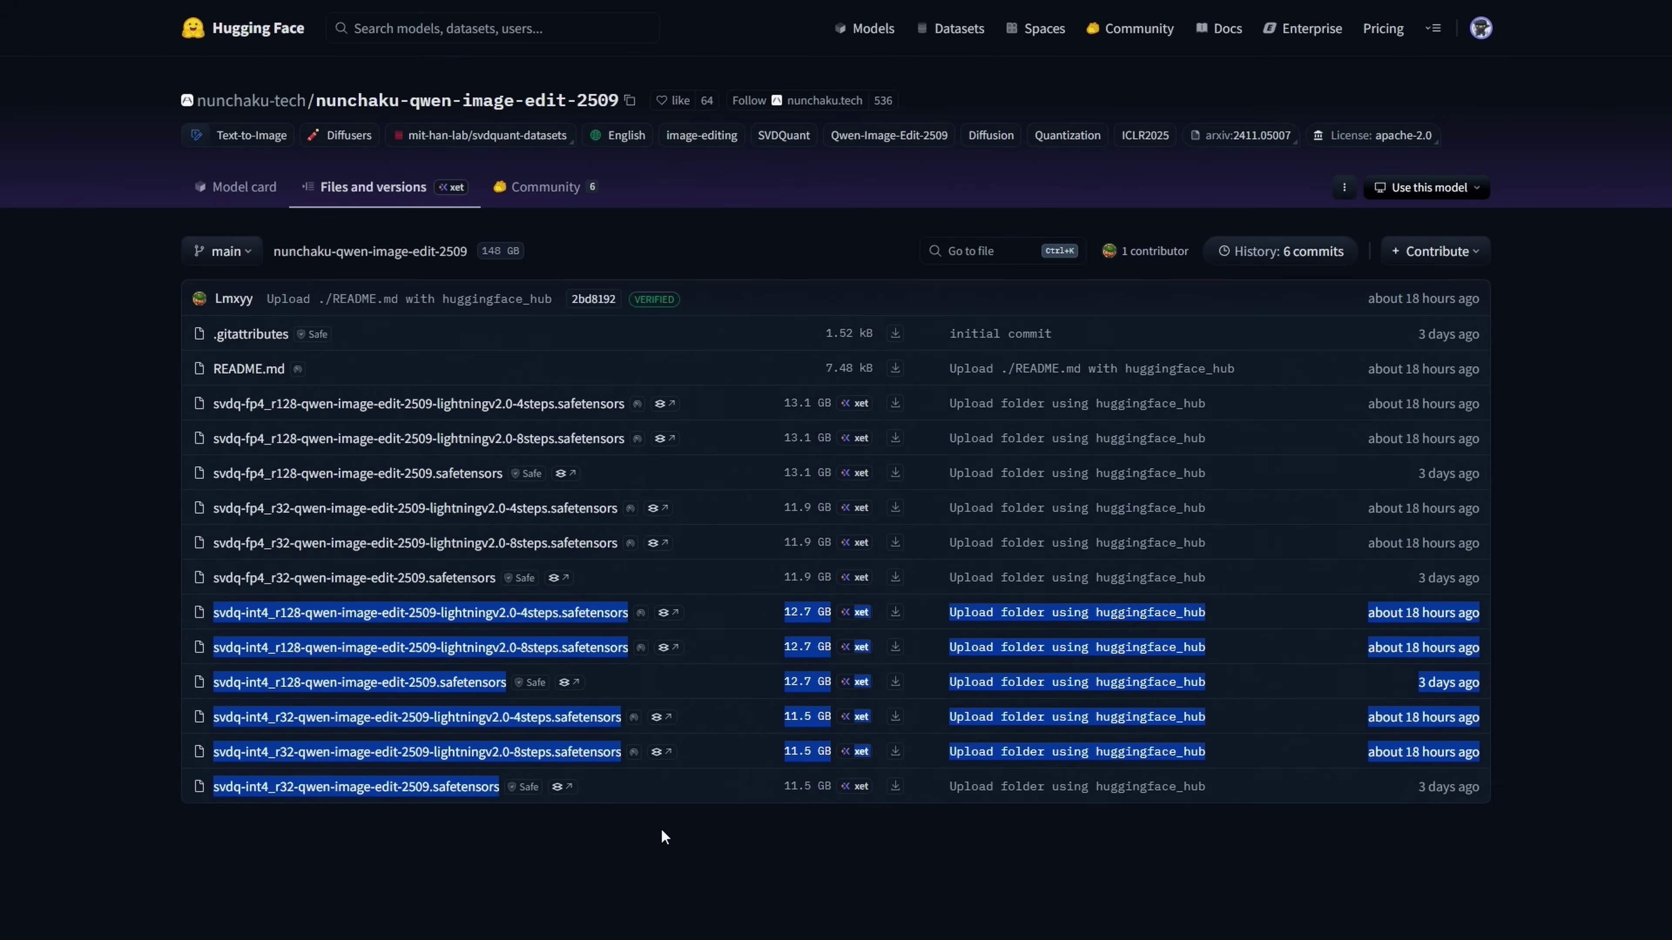
left_click_drag(175, 616, 663, 662)
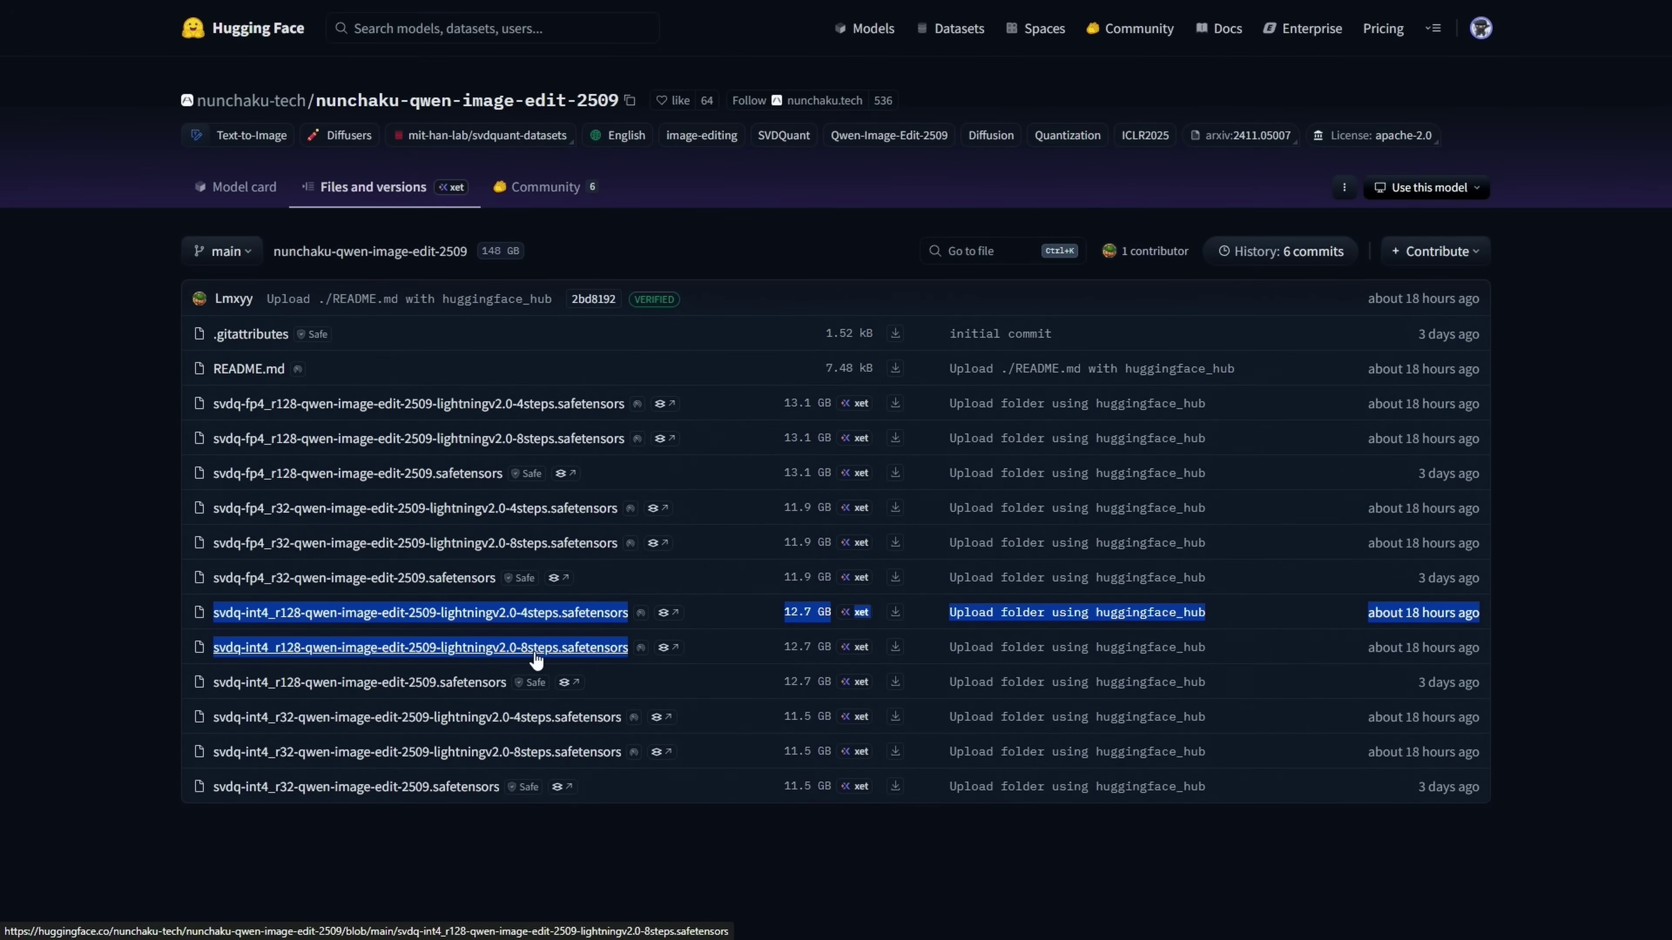
Step: Save the int4 r128 4-step model file into the diffusion_models folder
left_click(894, 614)
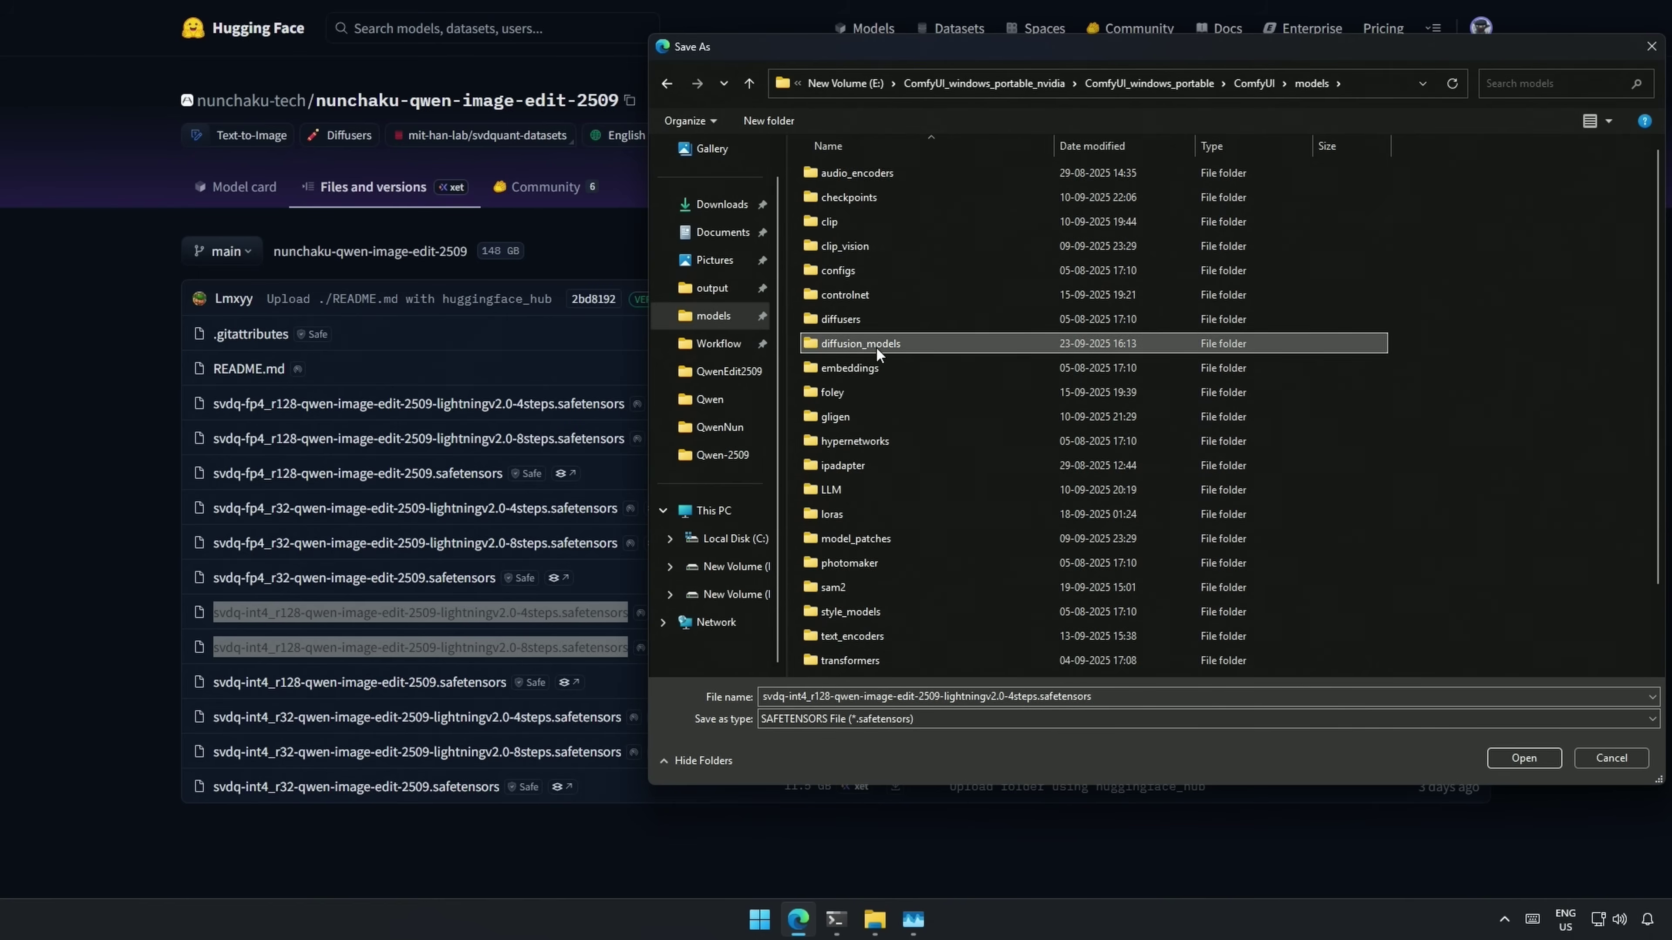
double_click(876, 347)
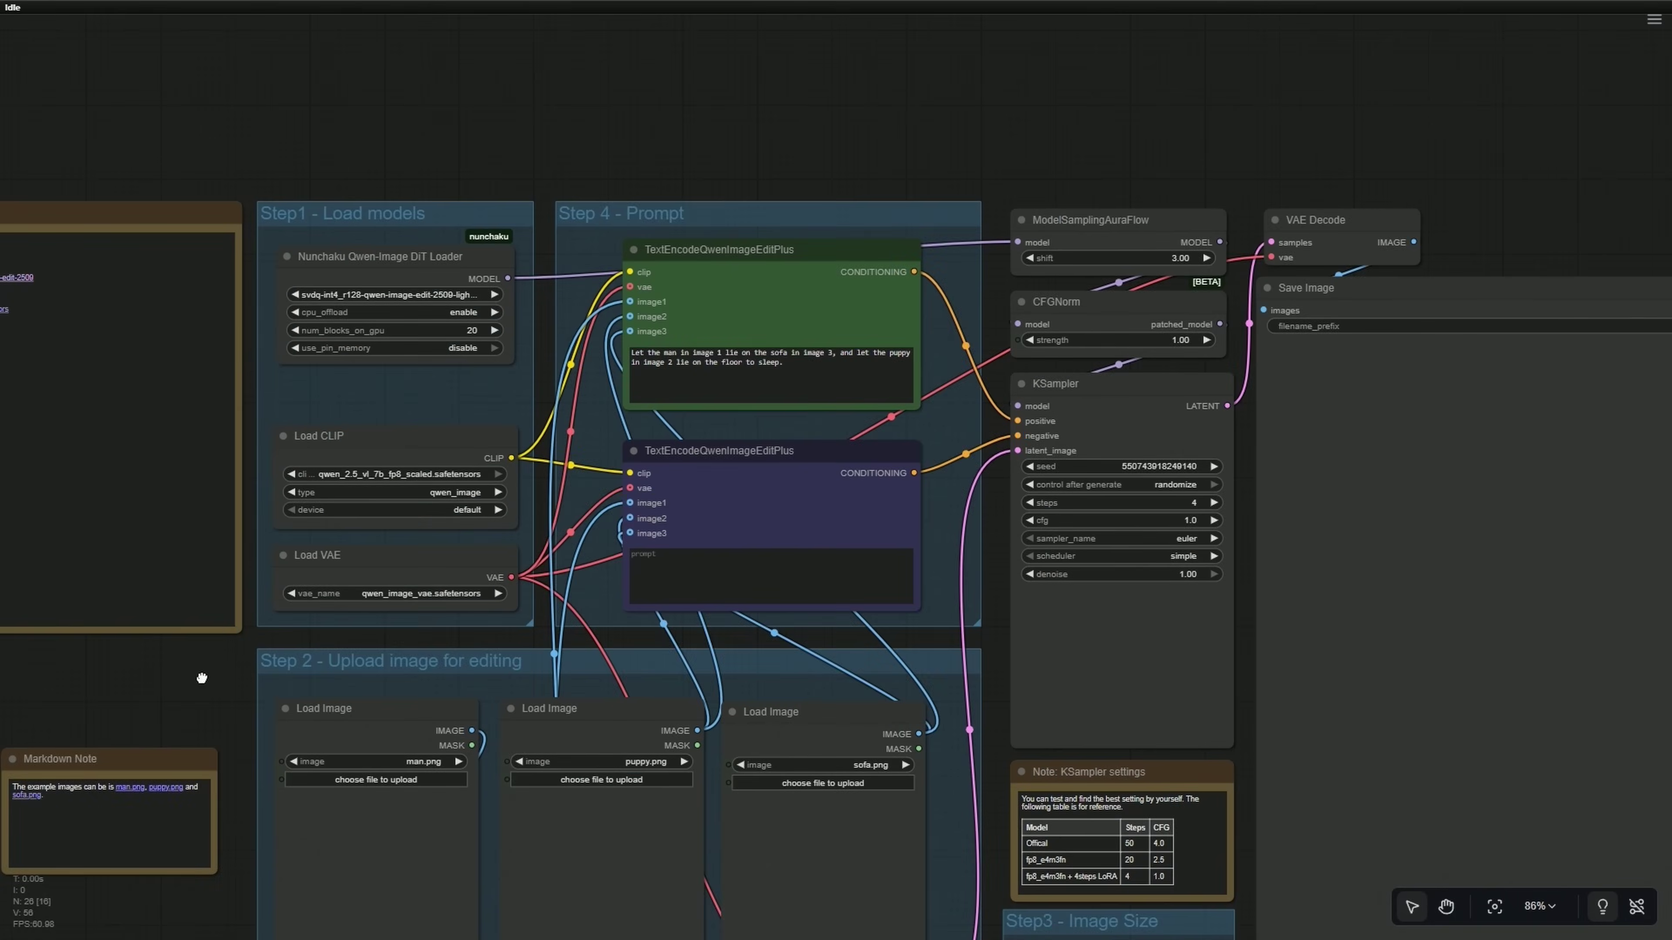
scroll(396, 167, "up", 4)
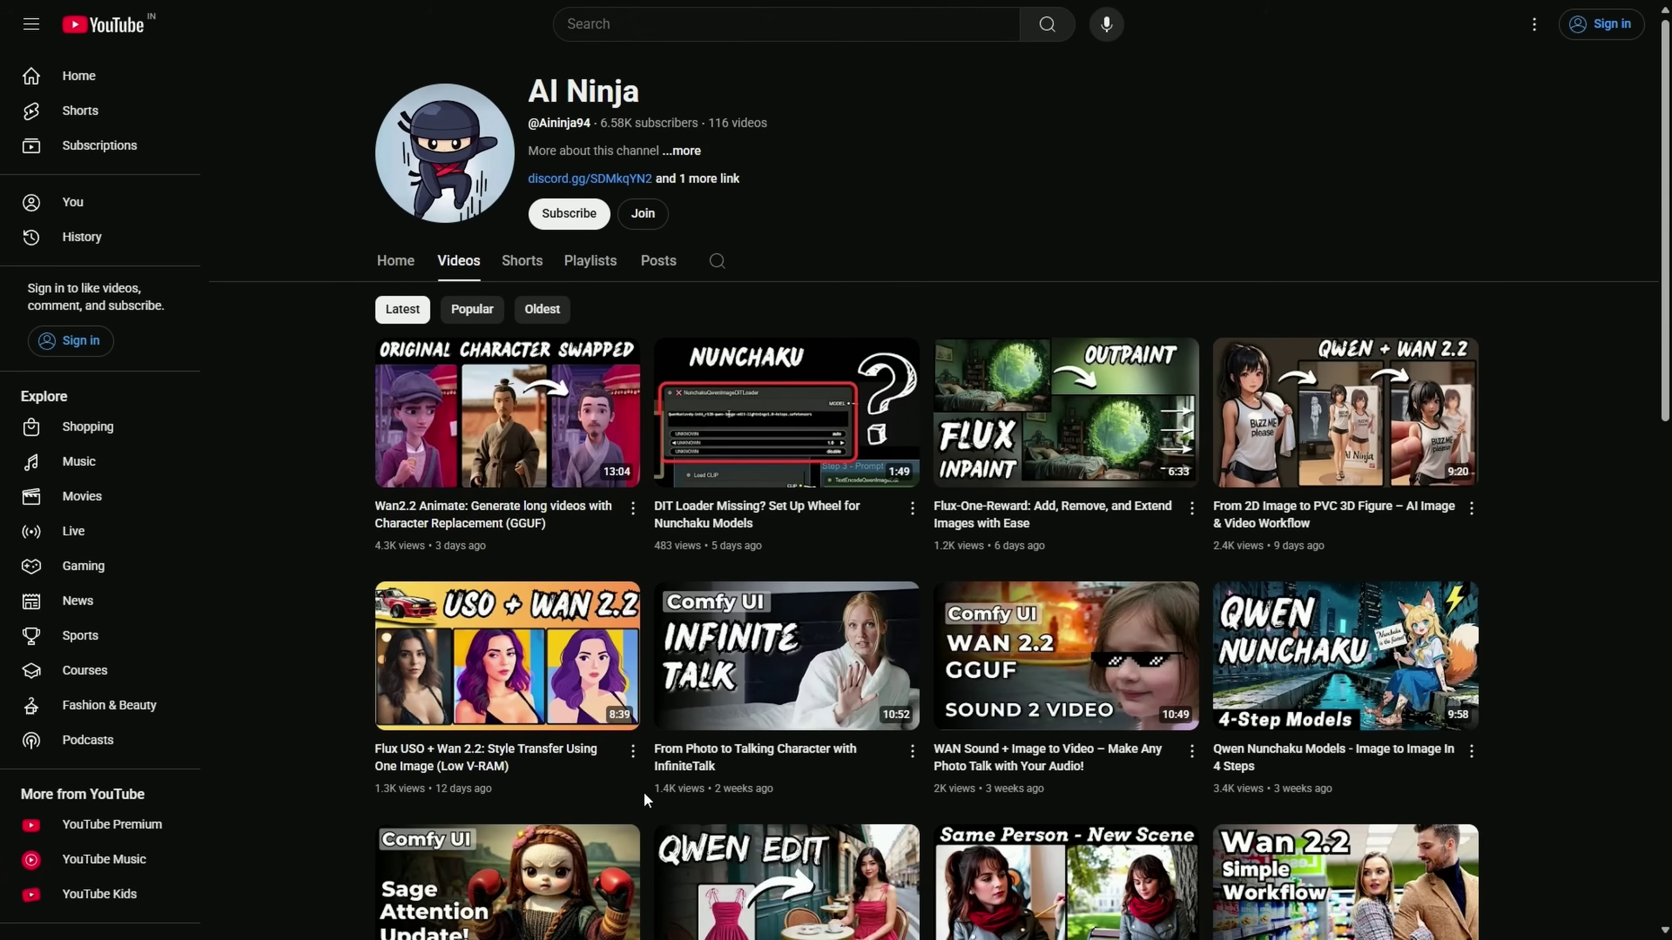
Step: Scroll down through the channel's YouTube Videos list
scroll(642, 792, "down", 5)
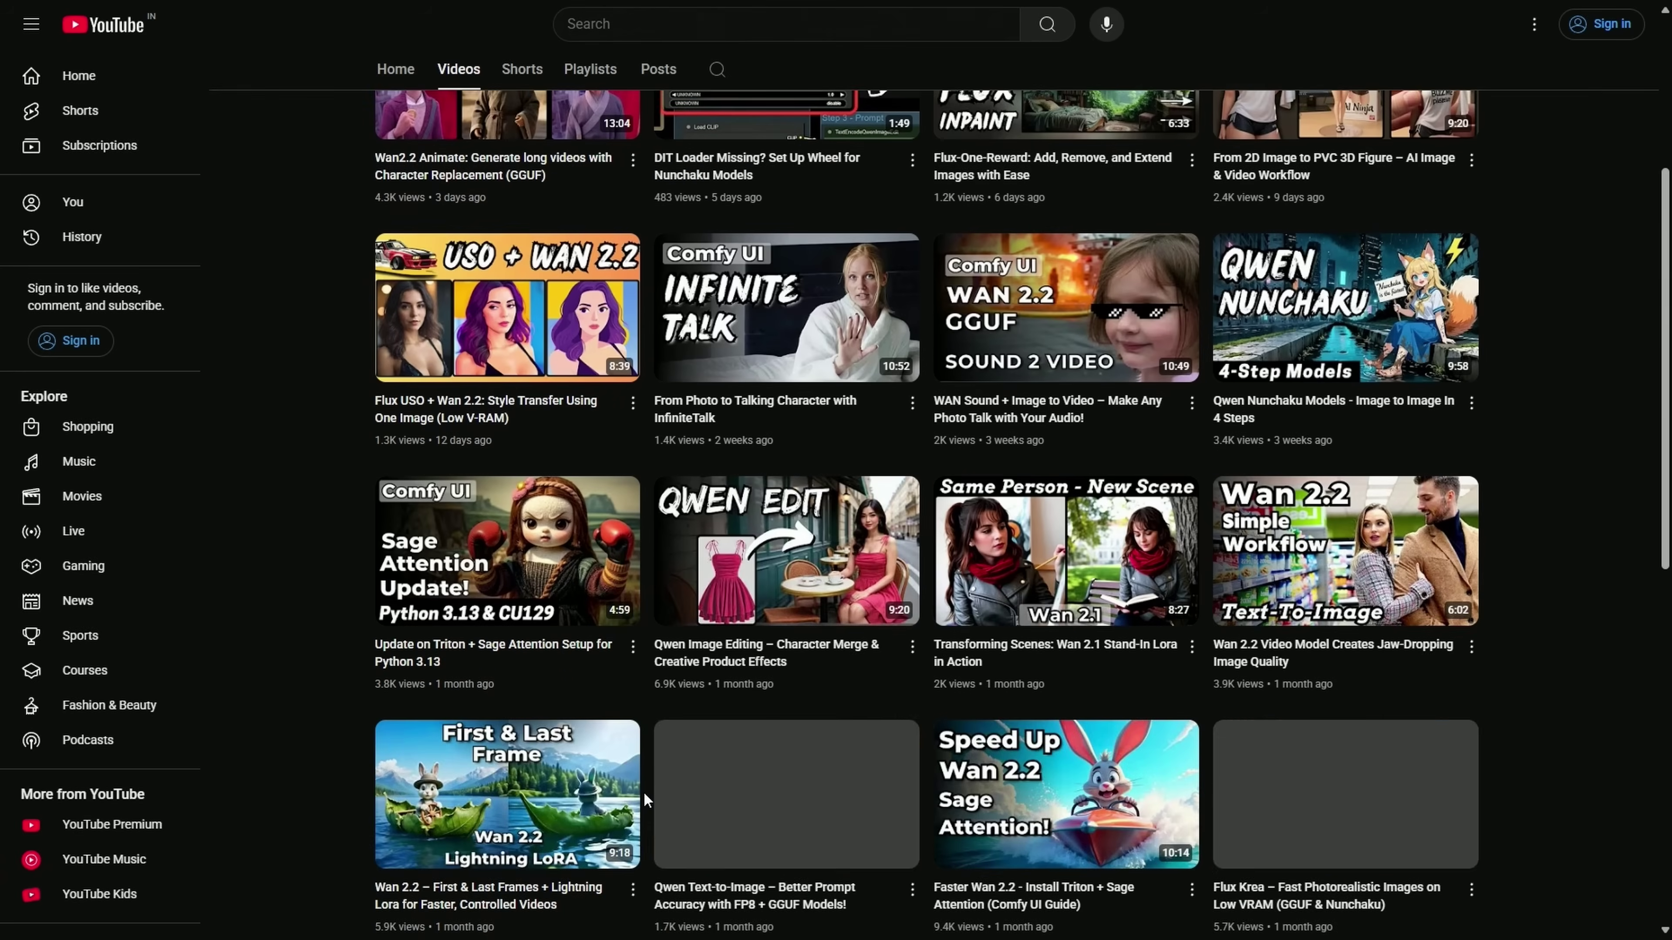
scroll(644, 794, "down", 4)
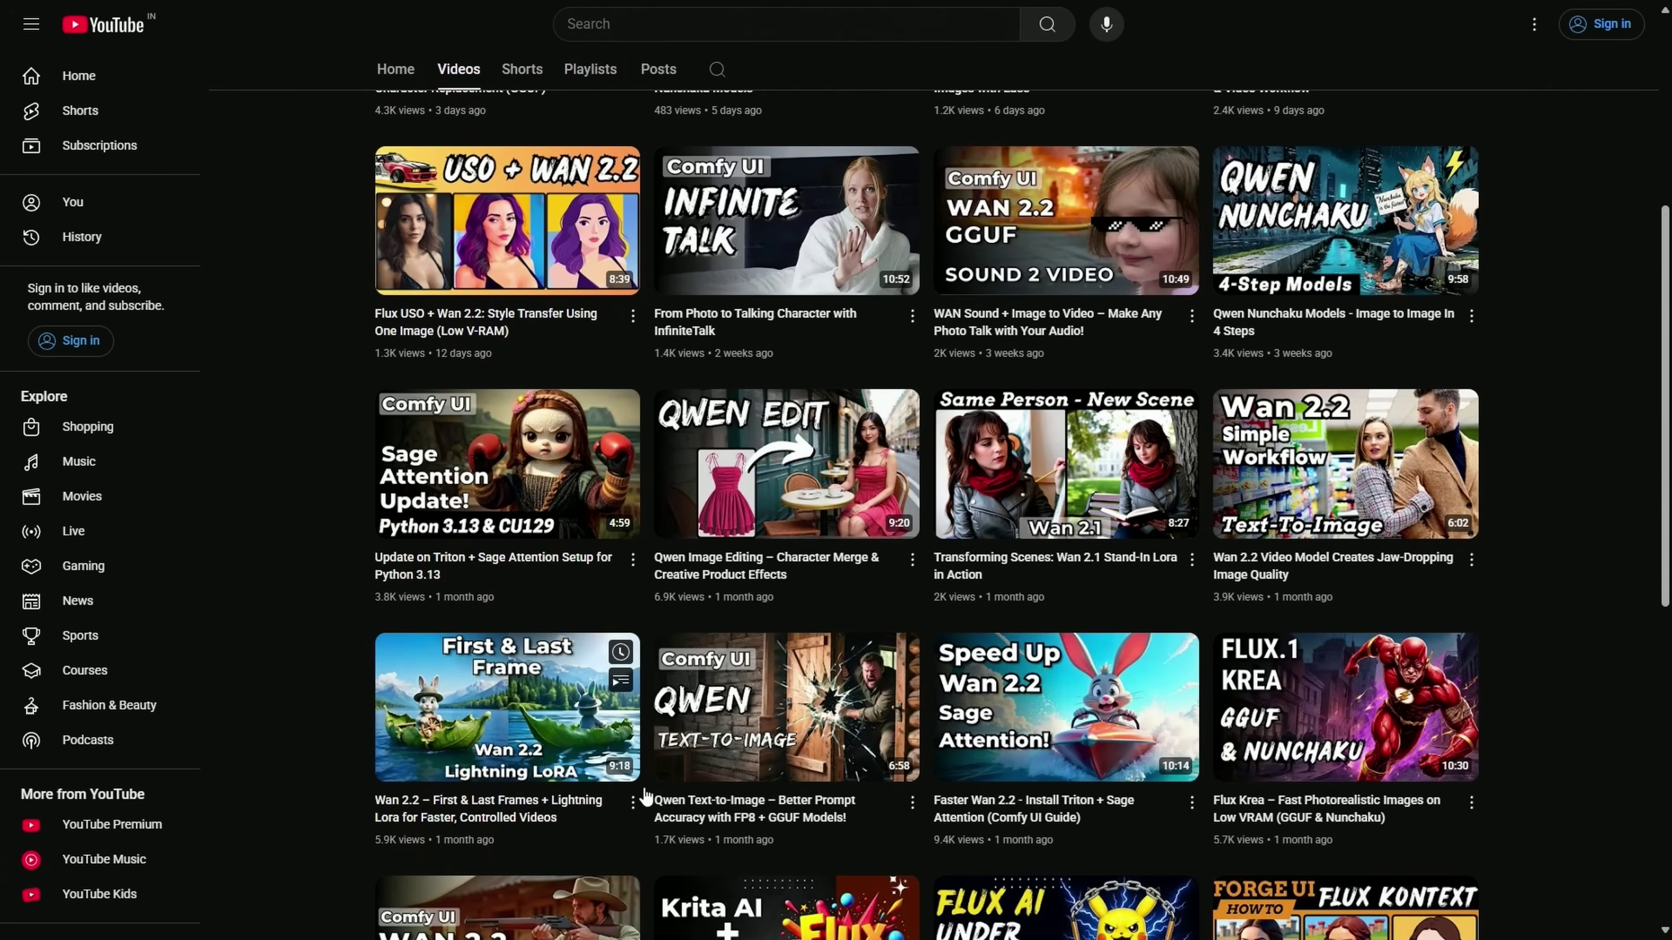
scroll(644, 790, "down", 2)
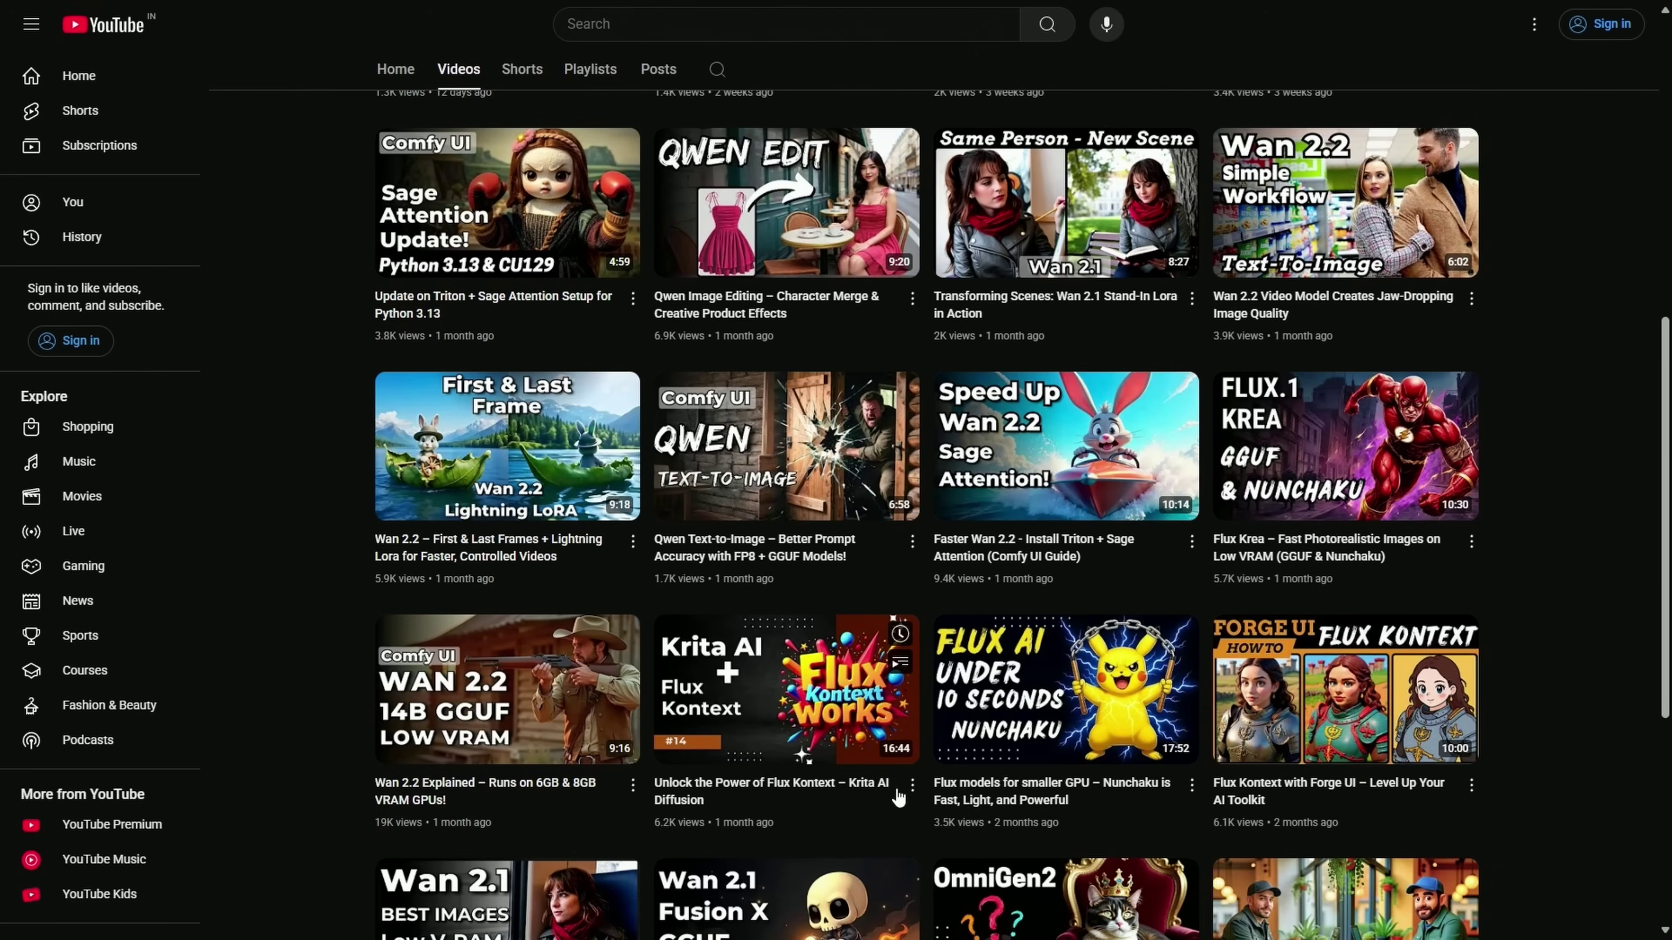
mouse_move(1025, 717)
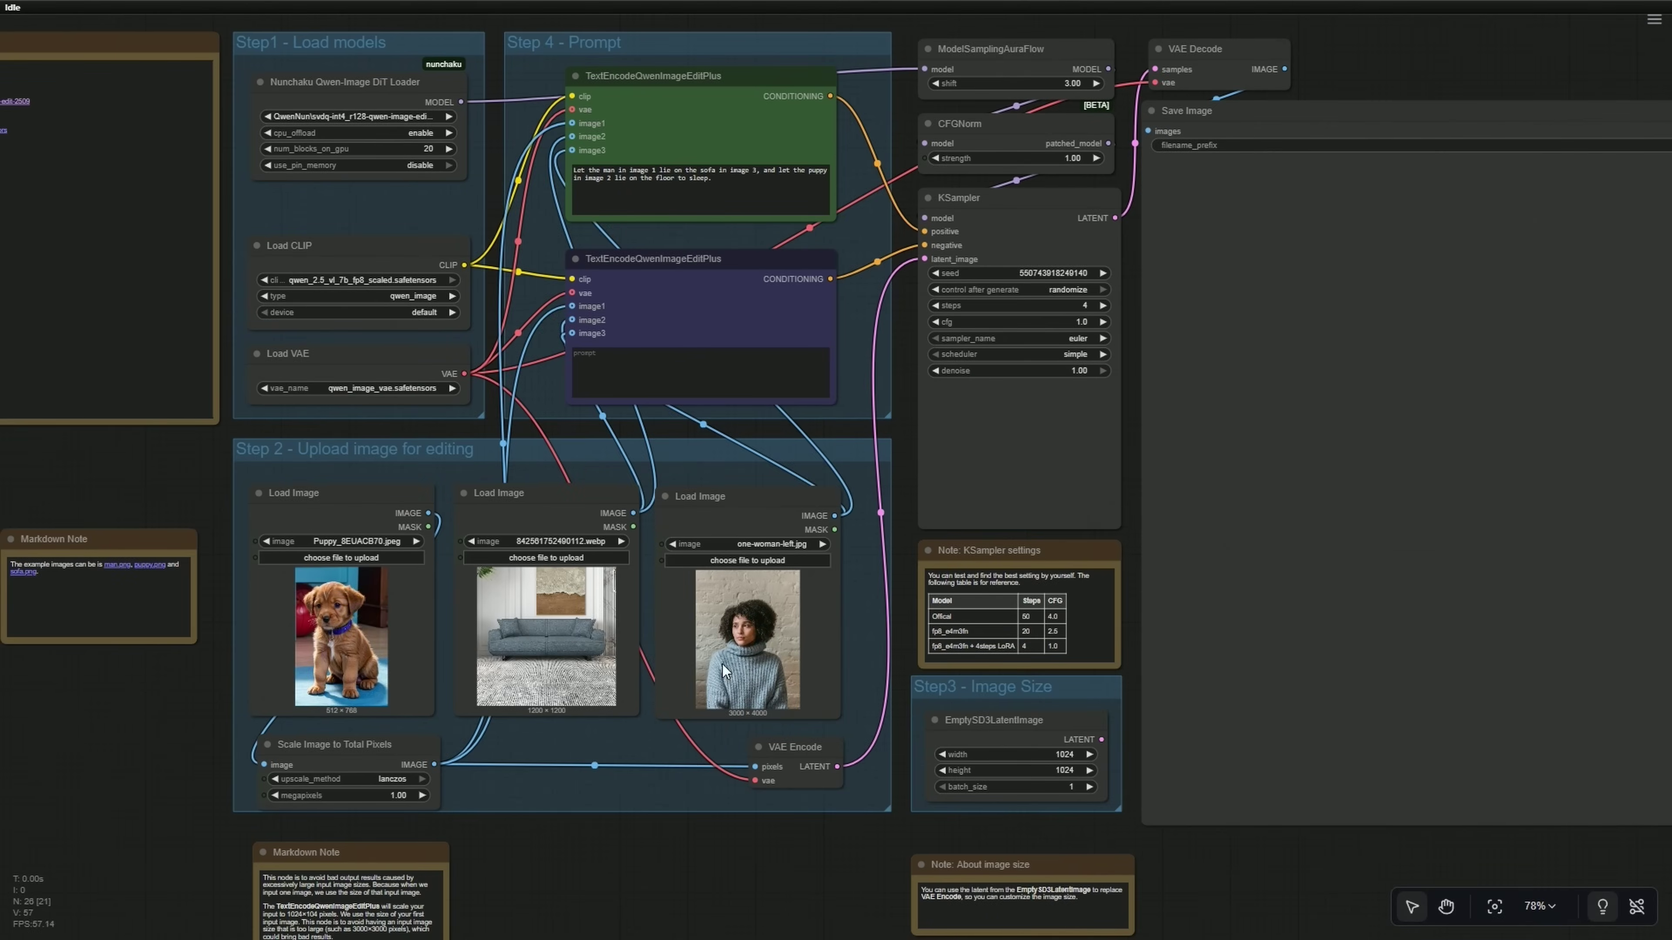
Step: Append 'maintaining pixel-perfect fidelity to original facial features' to the positive prompt and rerun
scroll(881, 511, "up", 5)
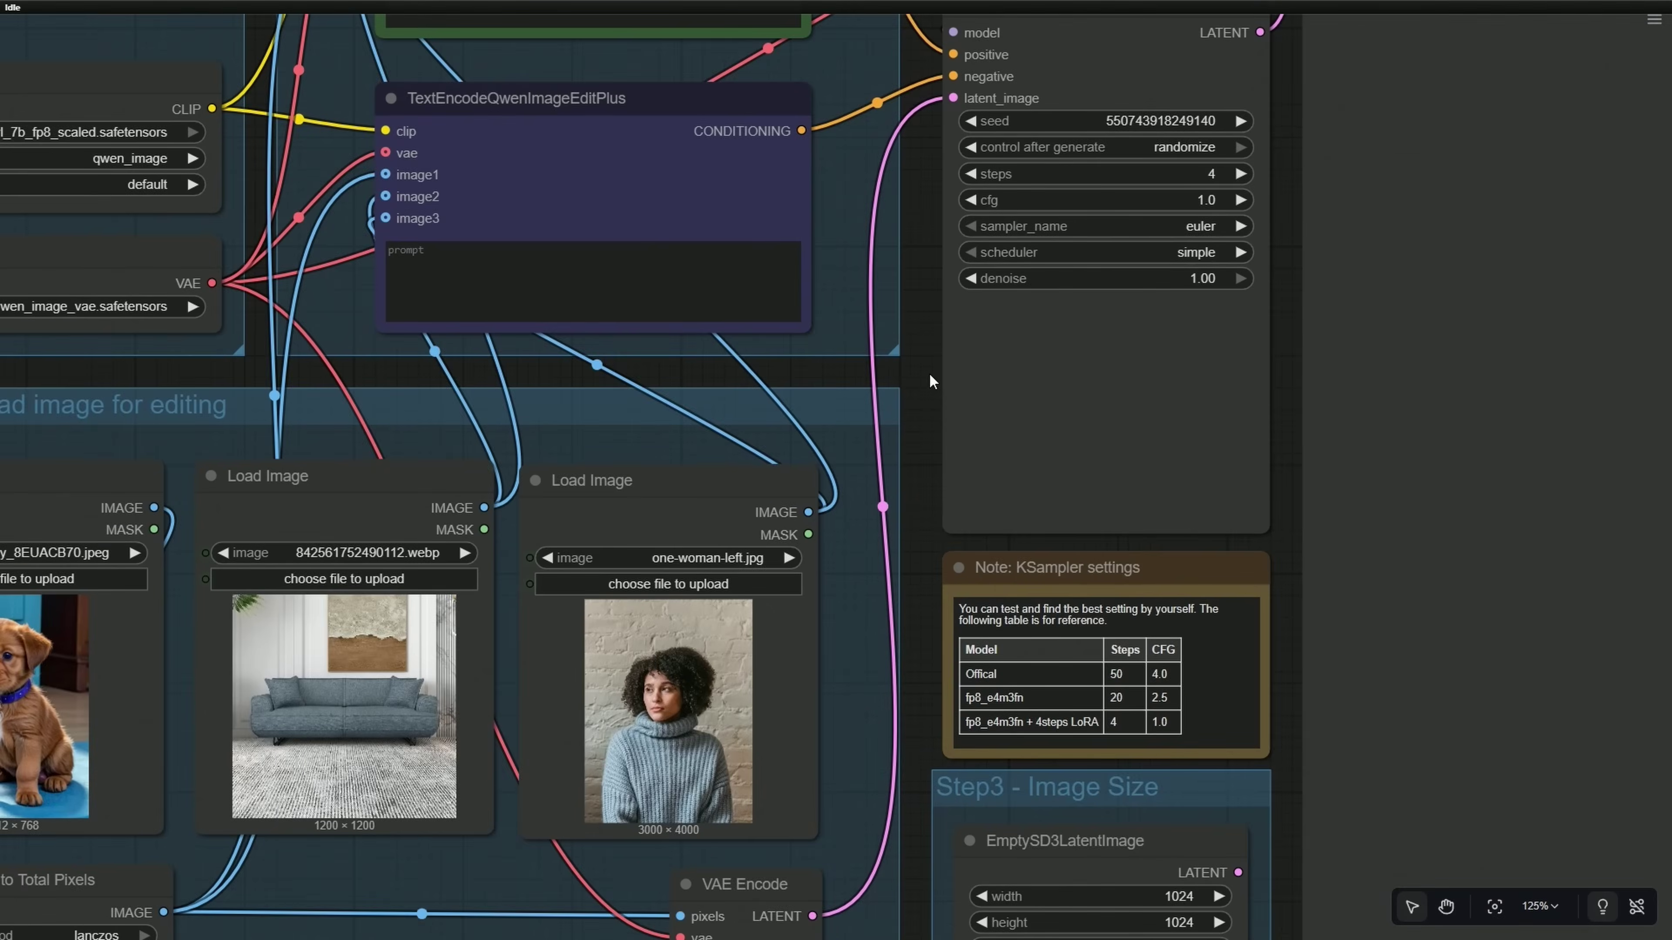
left_click_drag(929, 380, 940, 764)
left_click(684, 366)
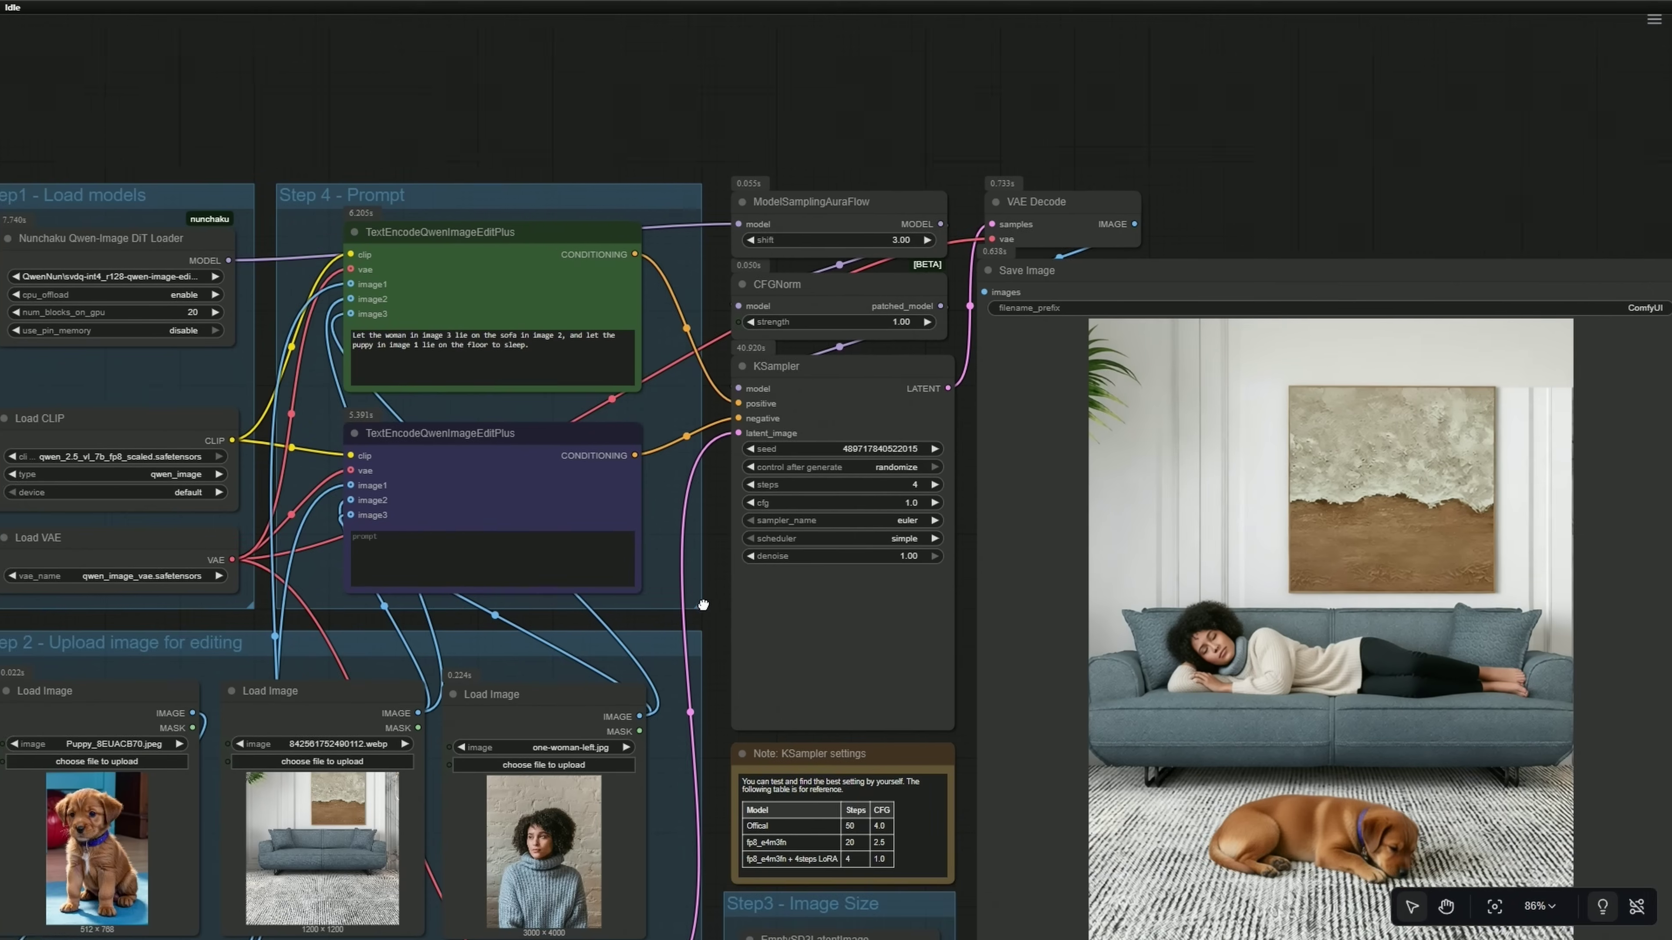
left_click_drag(698, 597, 692, 441)
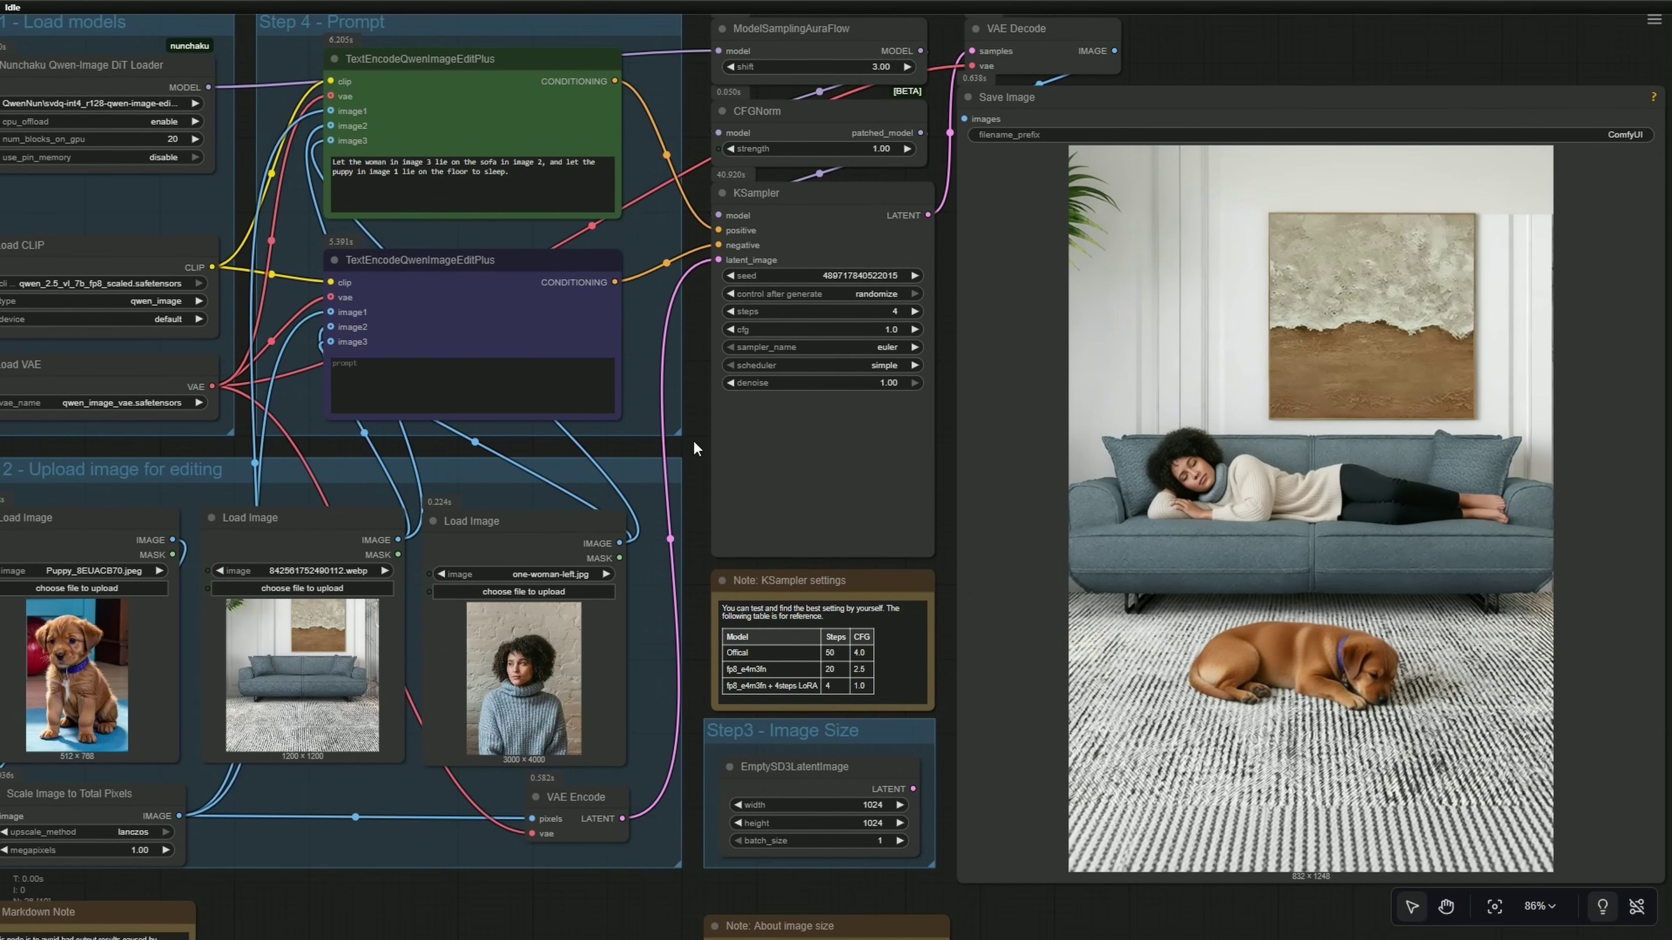
scroll(692, 439, "up", 1)
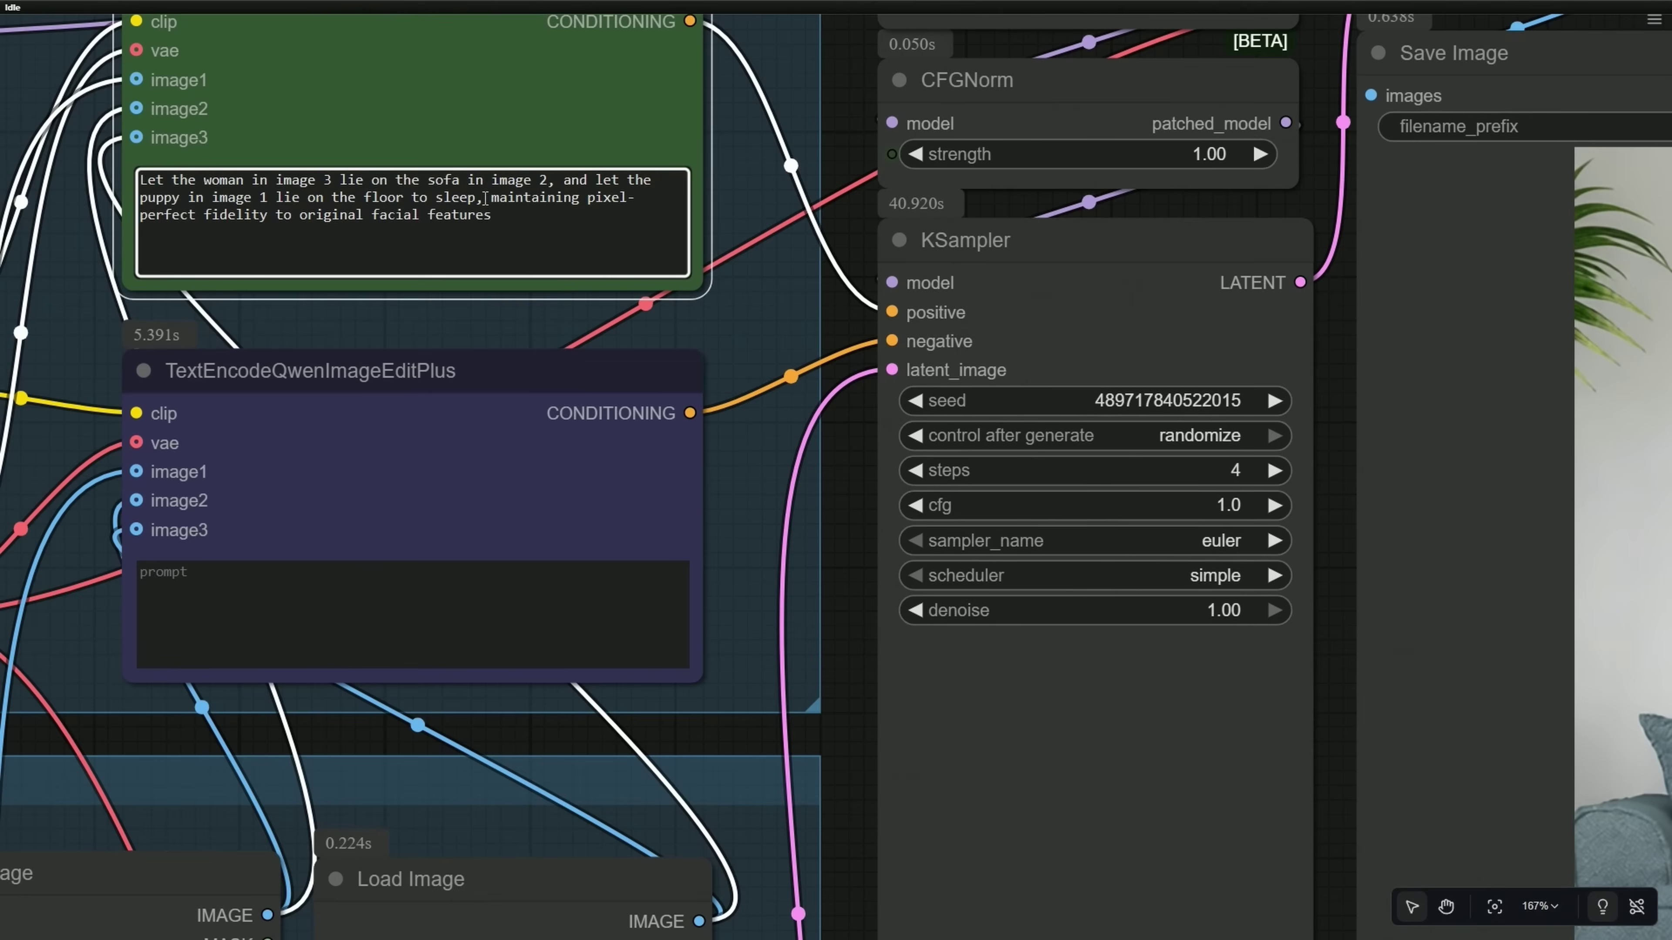
Step: Review the added phrase, the 46.95 s generation time and the regenerated sofa image
left_click_drag(488, 198, 493, 216)
left_click(530, 225)
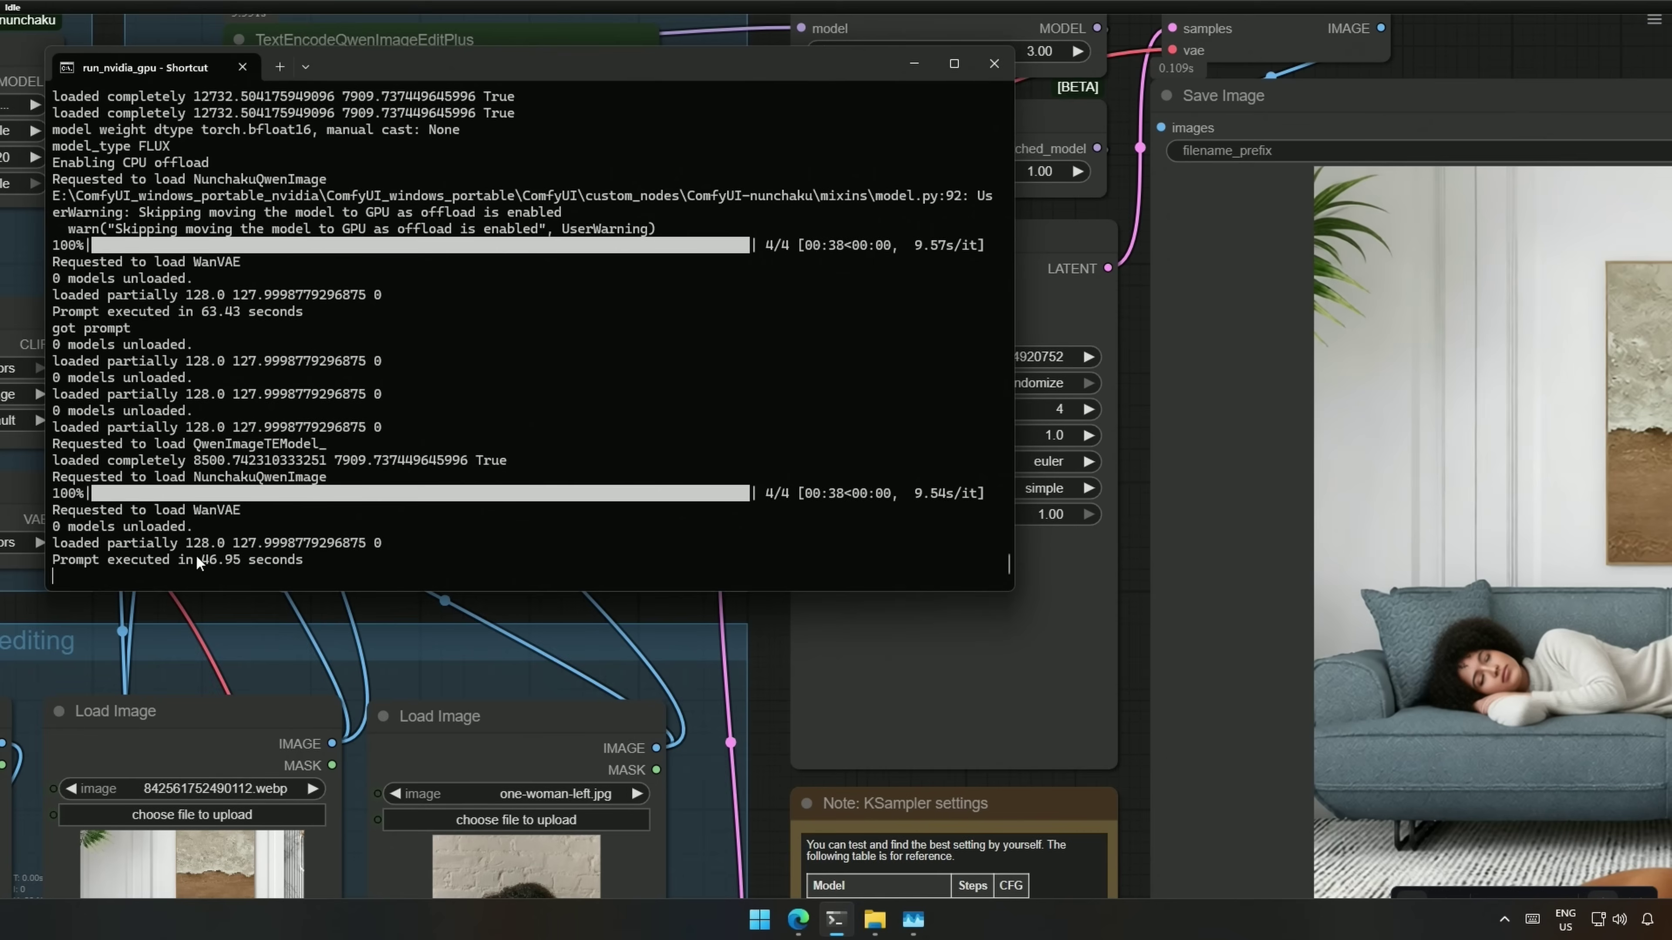
left_click_drag(196, 557, 271, 556)
left_click(272, 556)
left_click(755, 691)
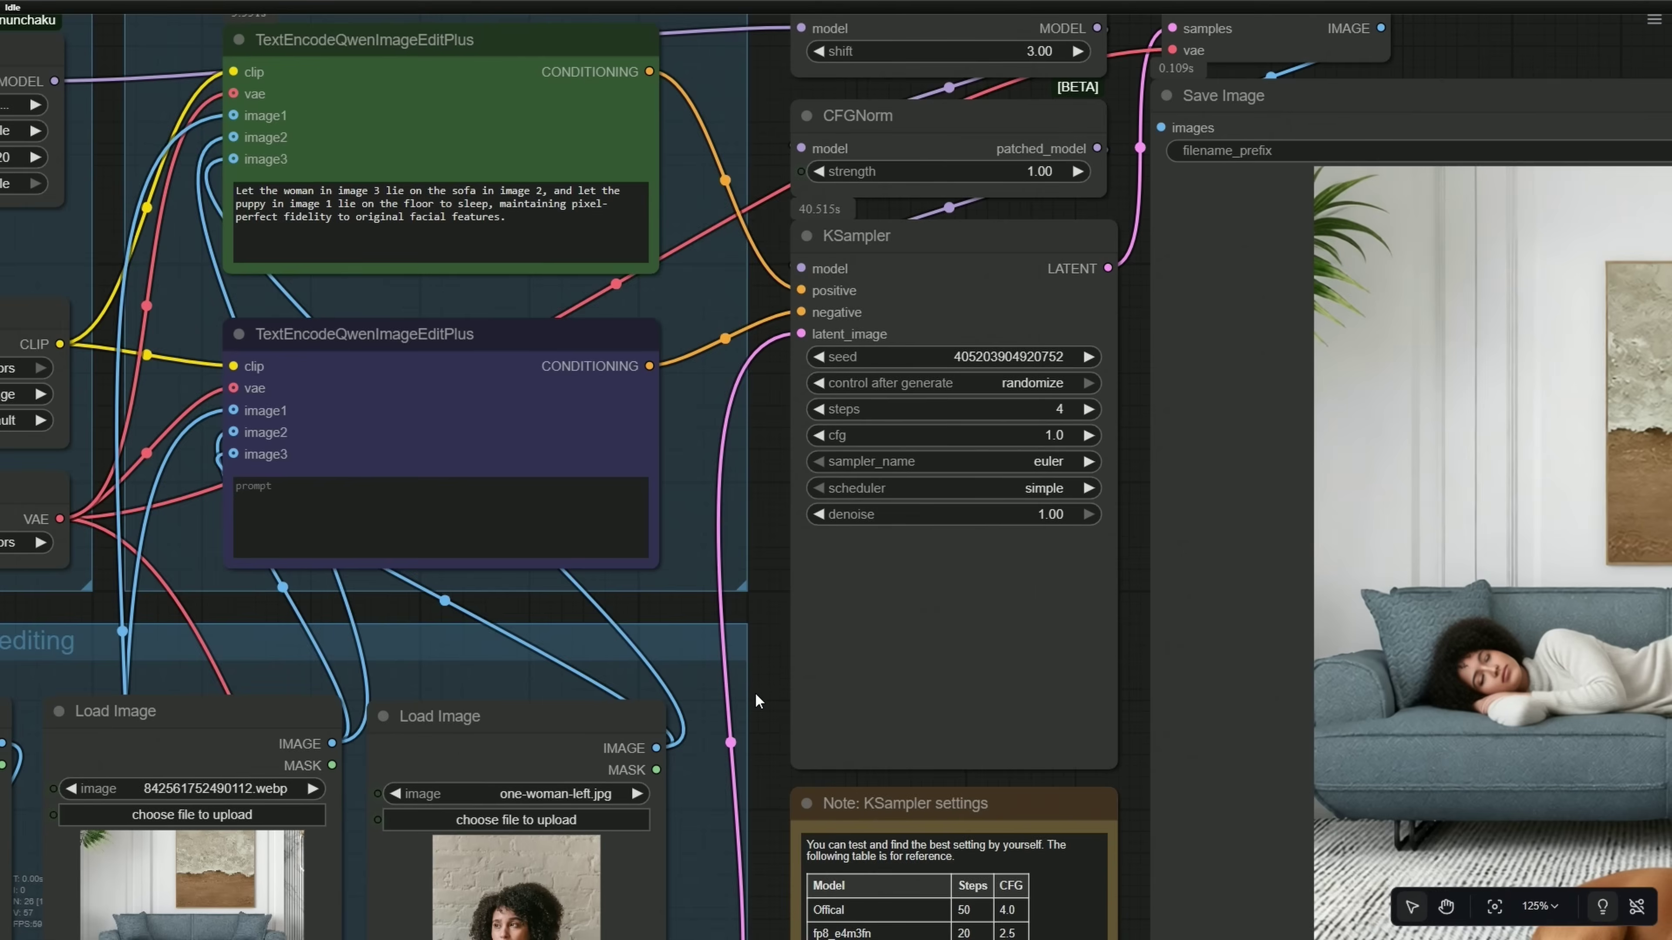
left_click_drag(763, 744, 390, 445)
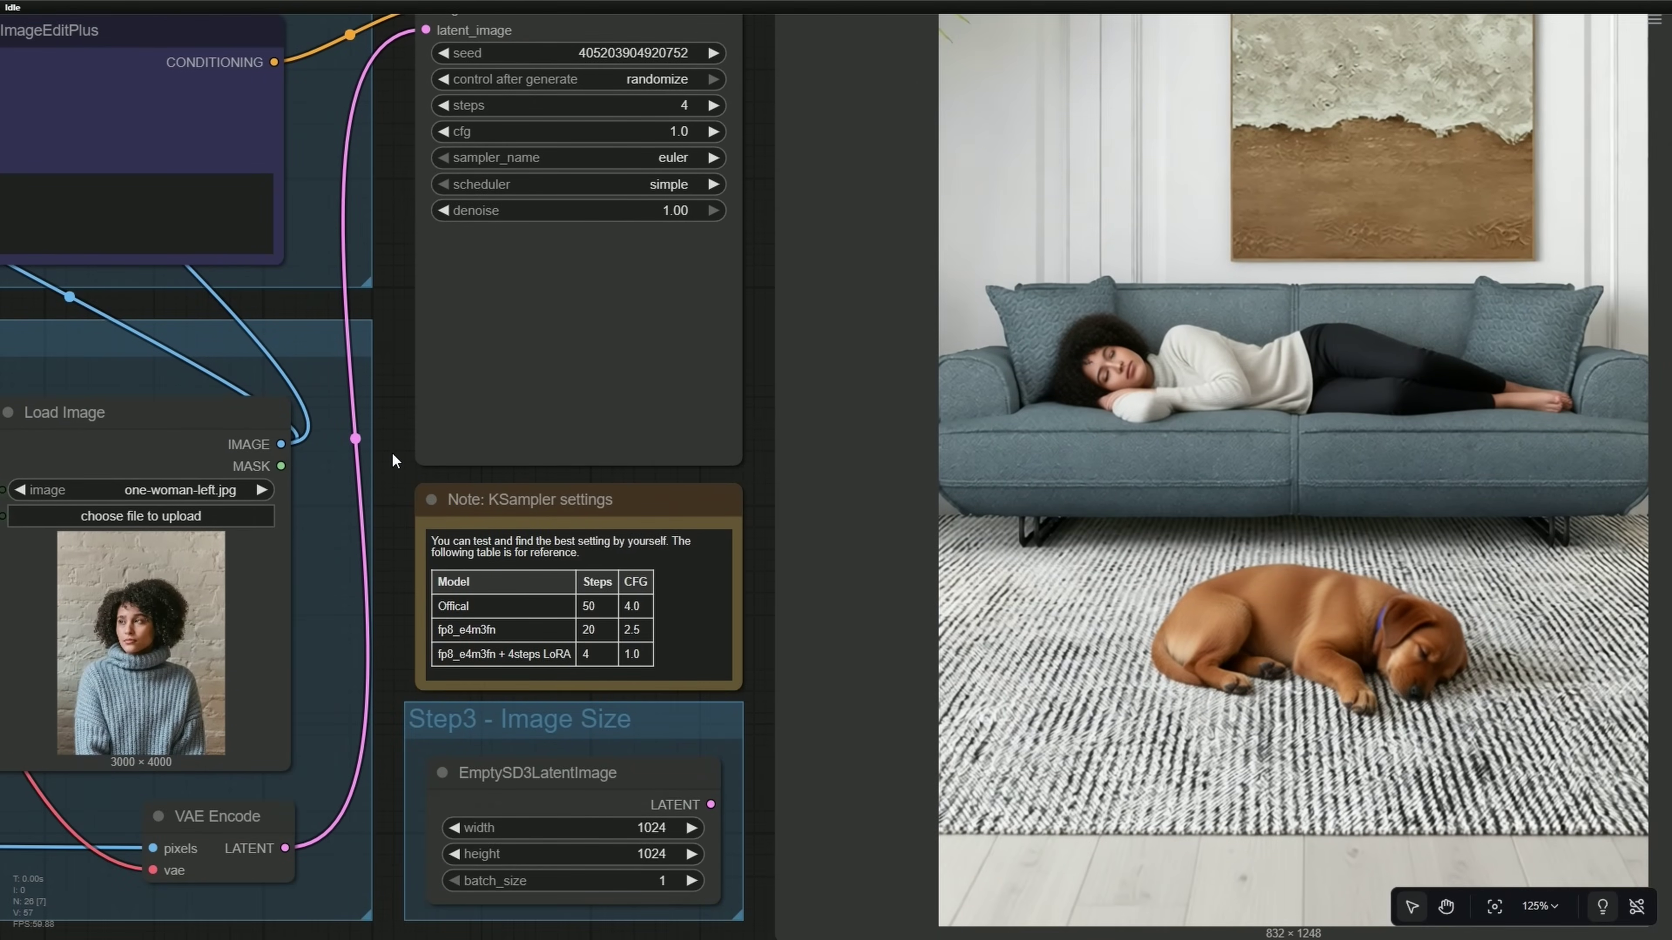
Step: Inspect the DWPreprocessor pose node and the pose-guided 1024 × 1024 lunging-woman result
scroll(769, 784, "down", 5)
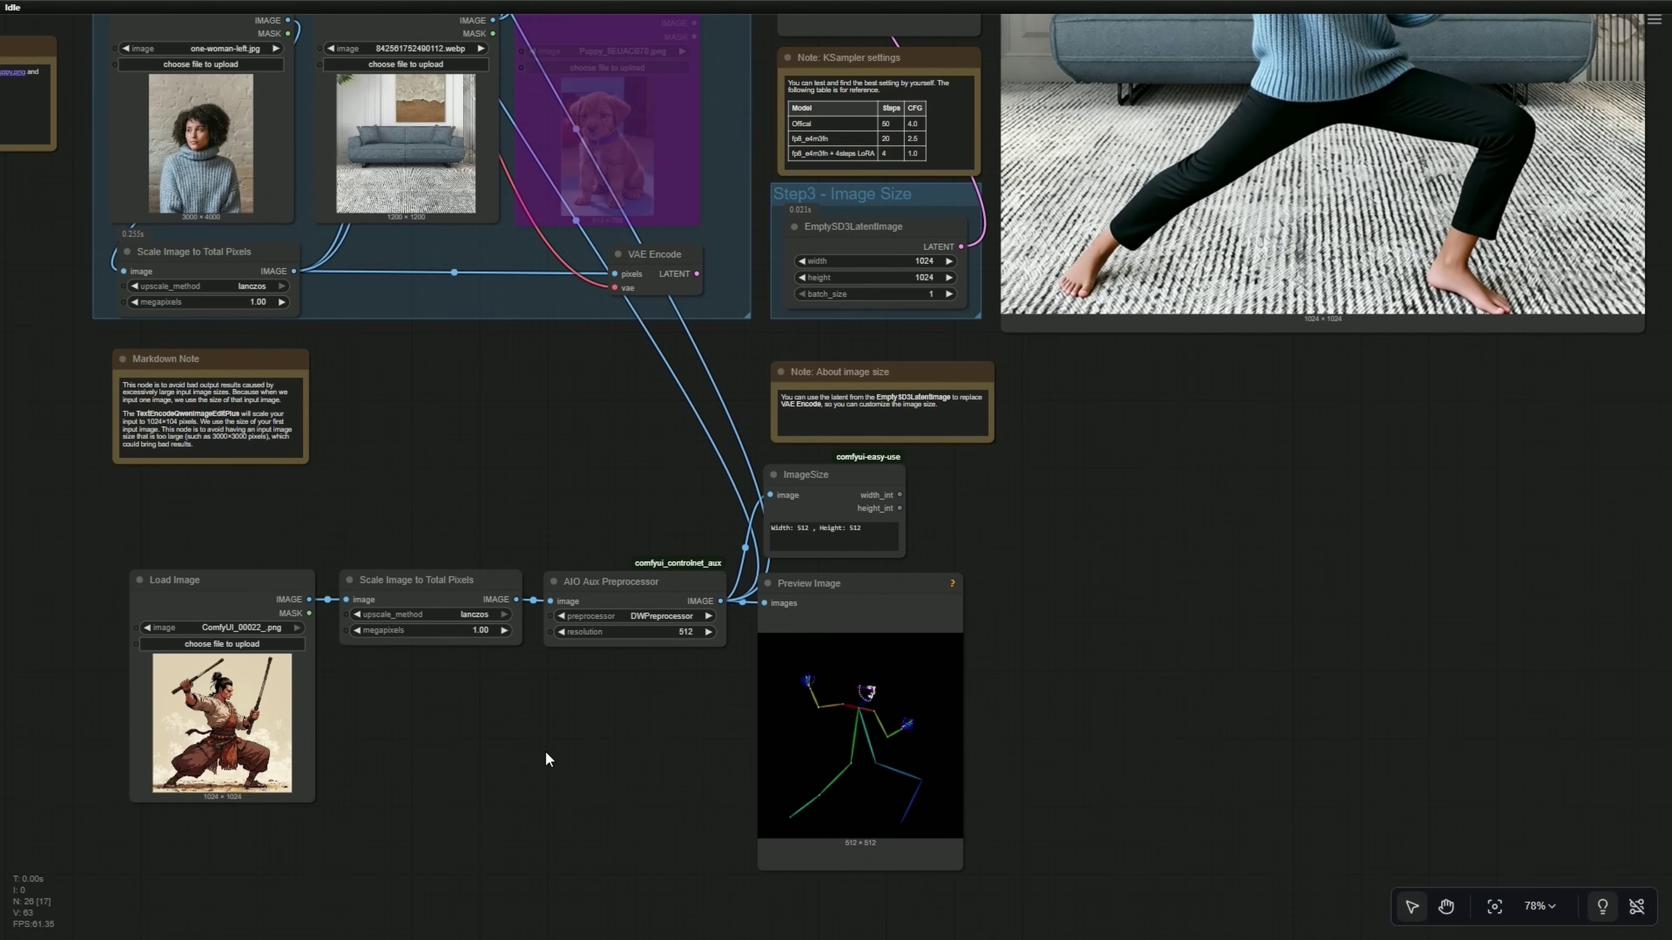
scroll(1078, 552, "down", 1)
left_click_drag(1078, 552, 1007, 747)
scroll(1008, 724, "up", 2)
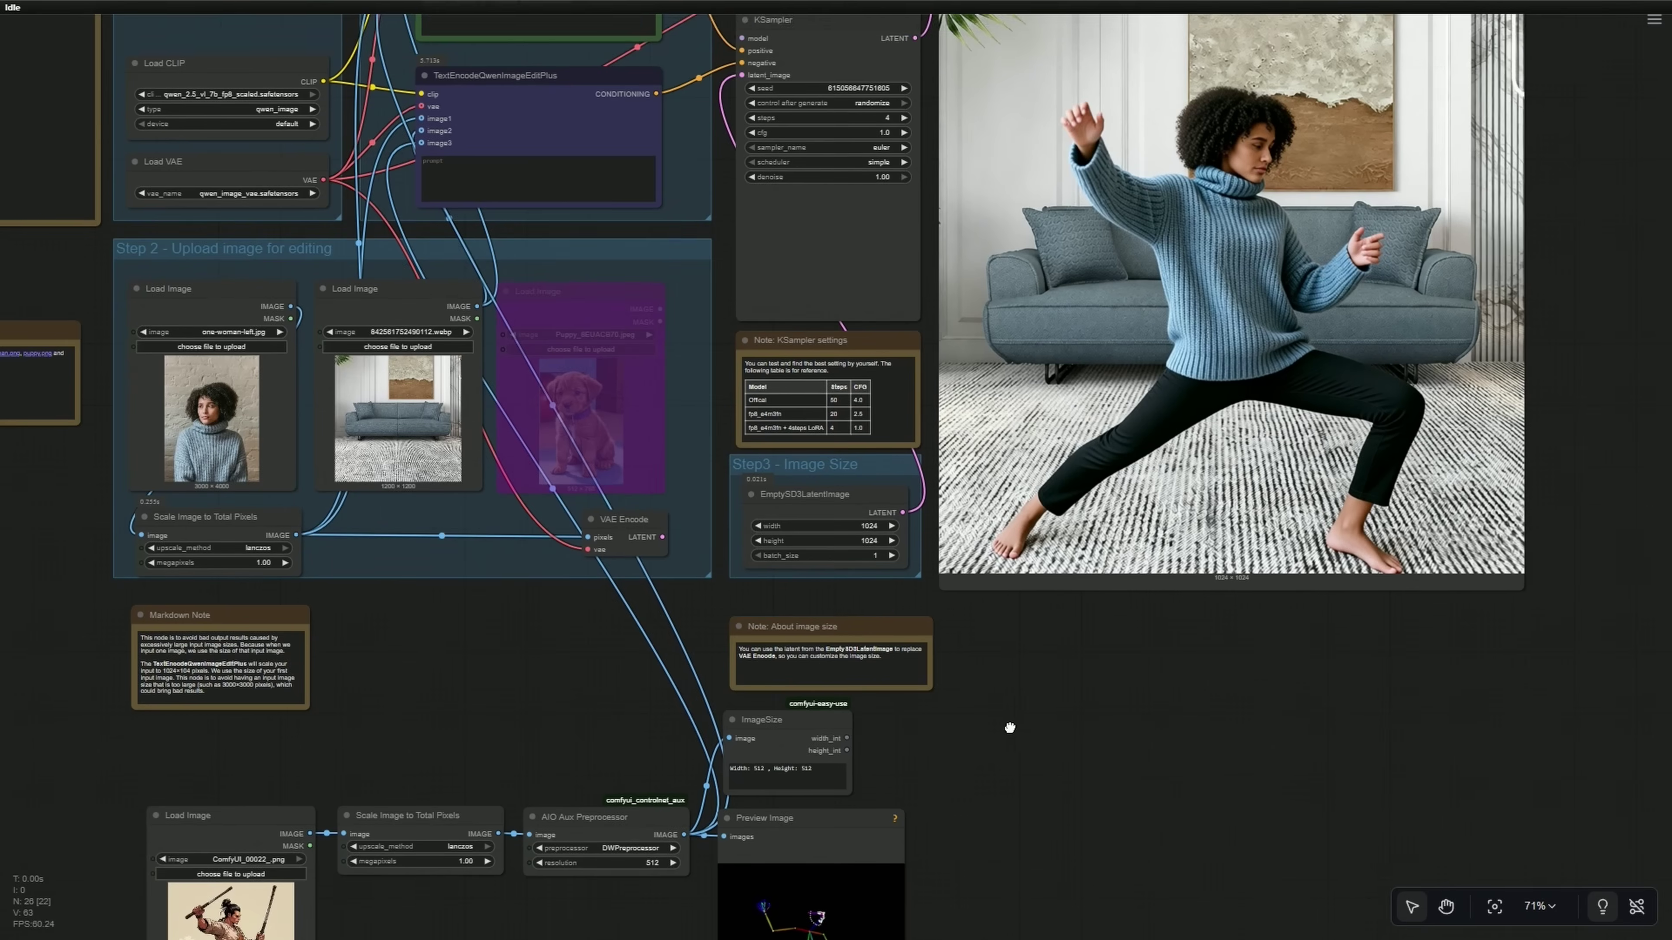
left_click(622, 869)
left_click_drag(540, 704, 620, 790)
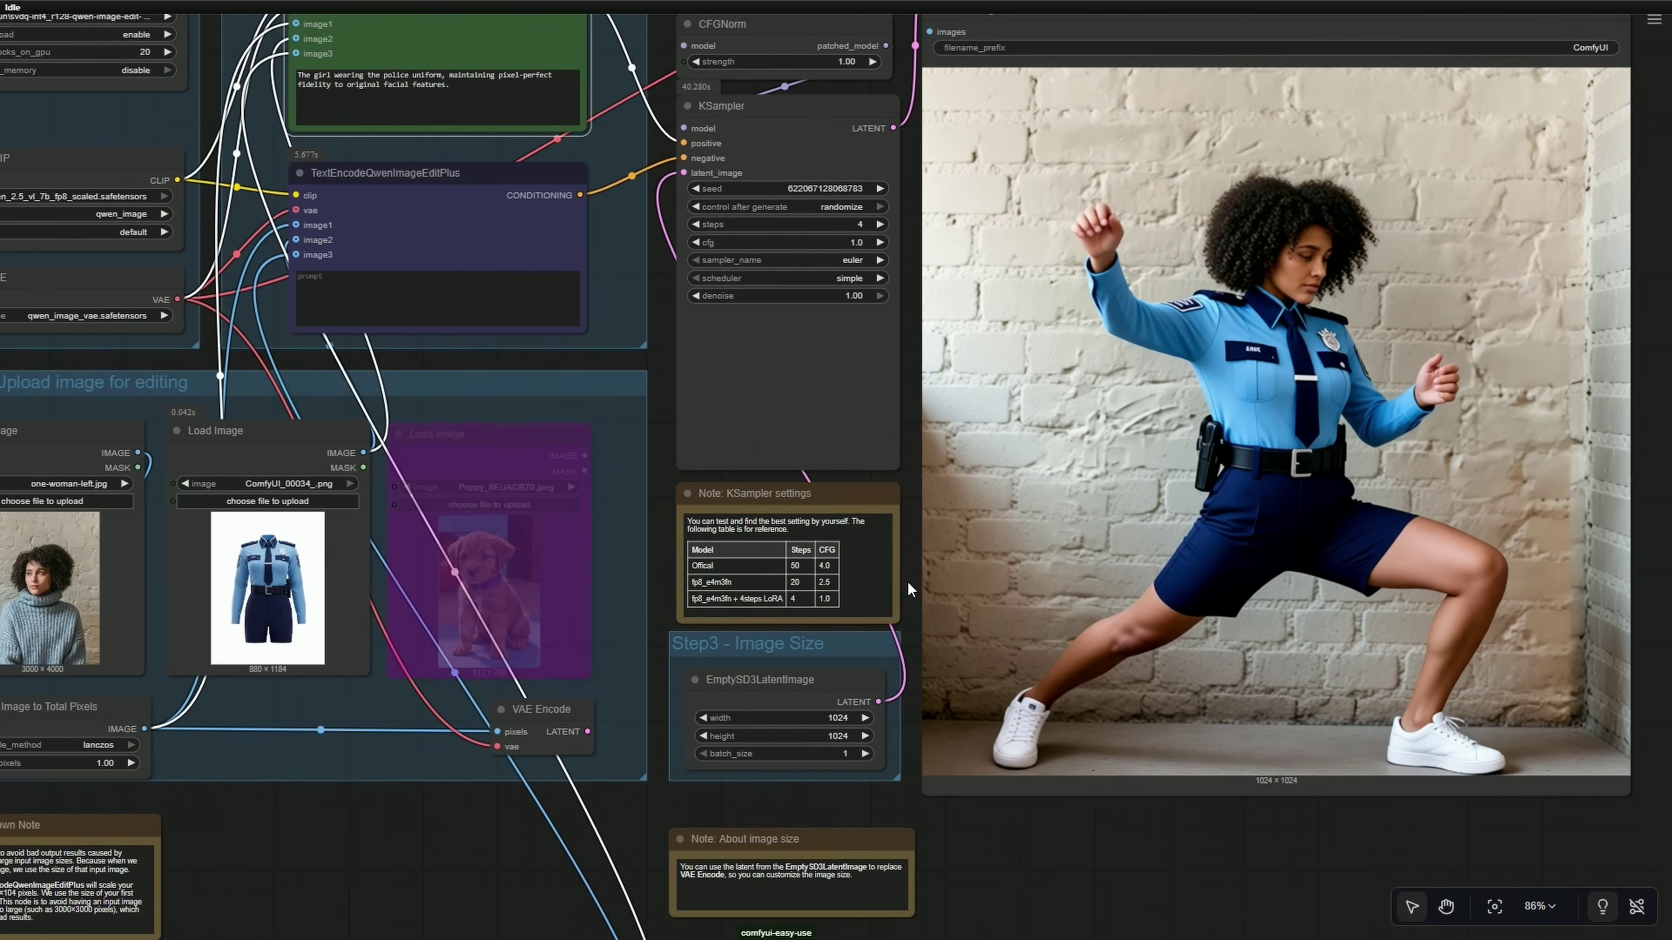
Step: Pan to the police-uniform result of the woman lunging before a white brick wall
left_click_drag(906, 580, 951, 588)
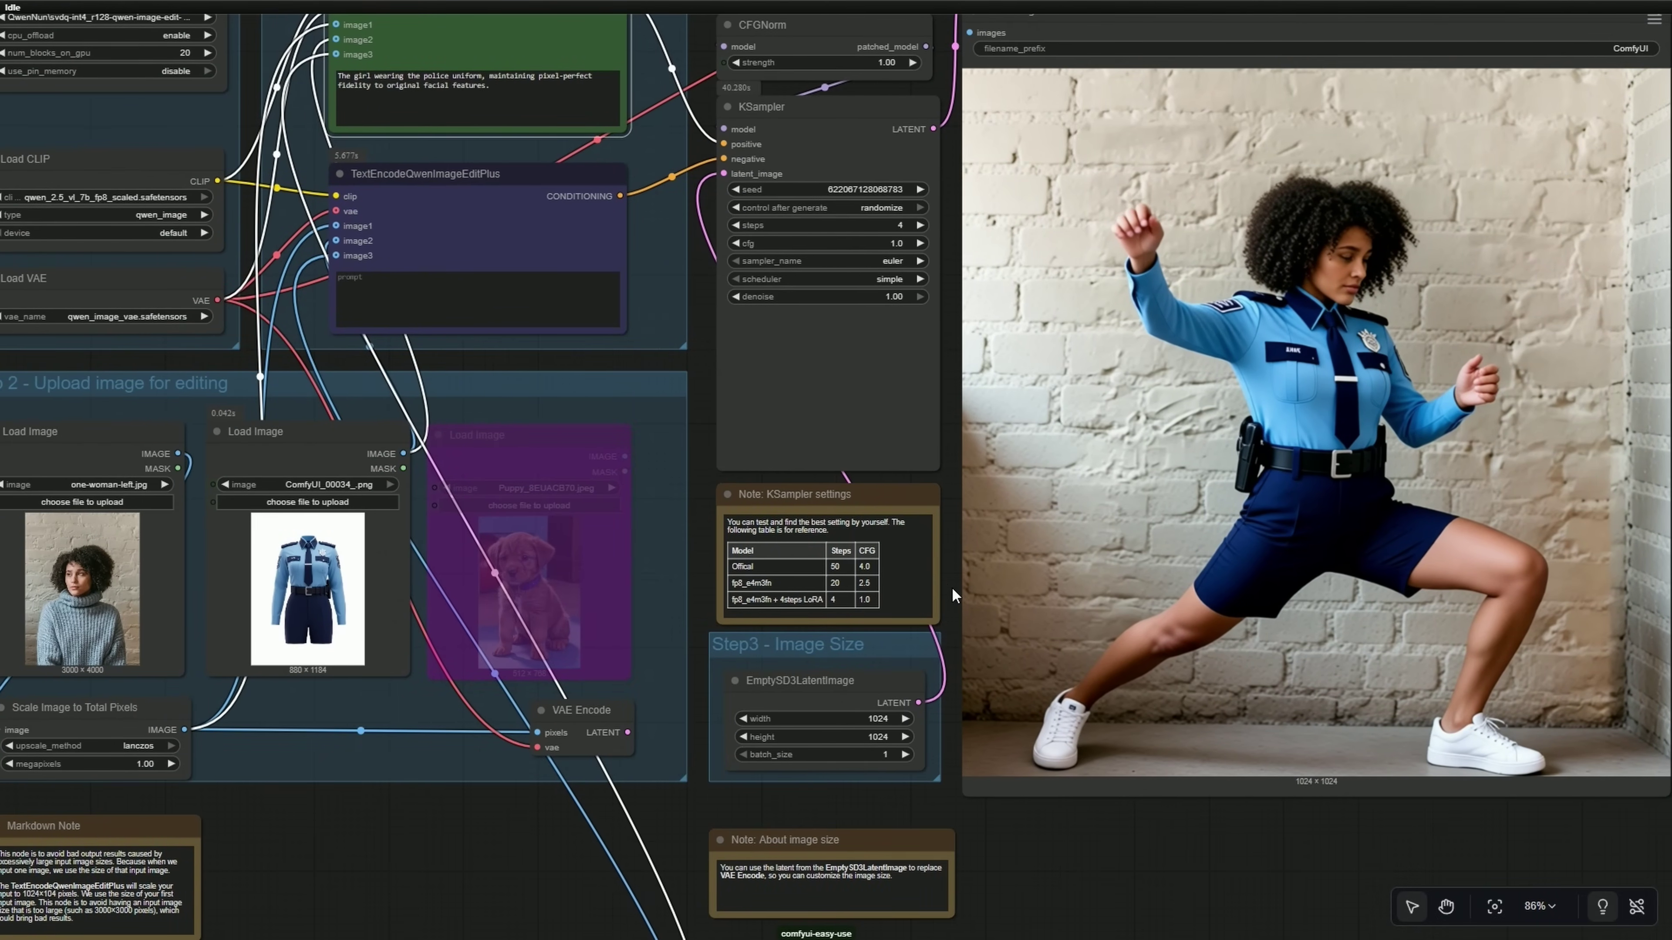